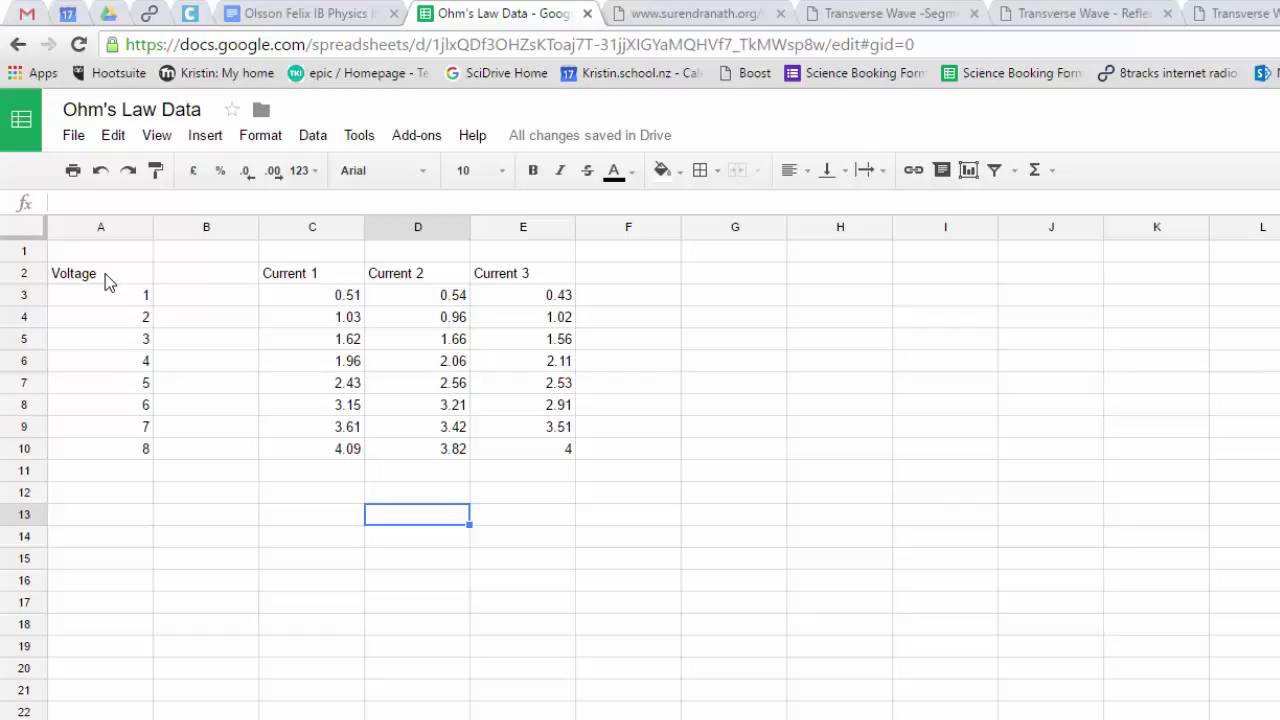
Add the unit (V) to the Voltage column heading in A2
double_click(108, 281)
type("(")
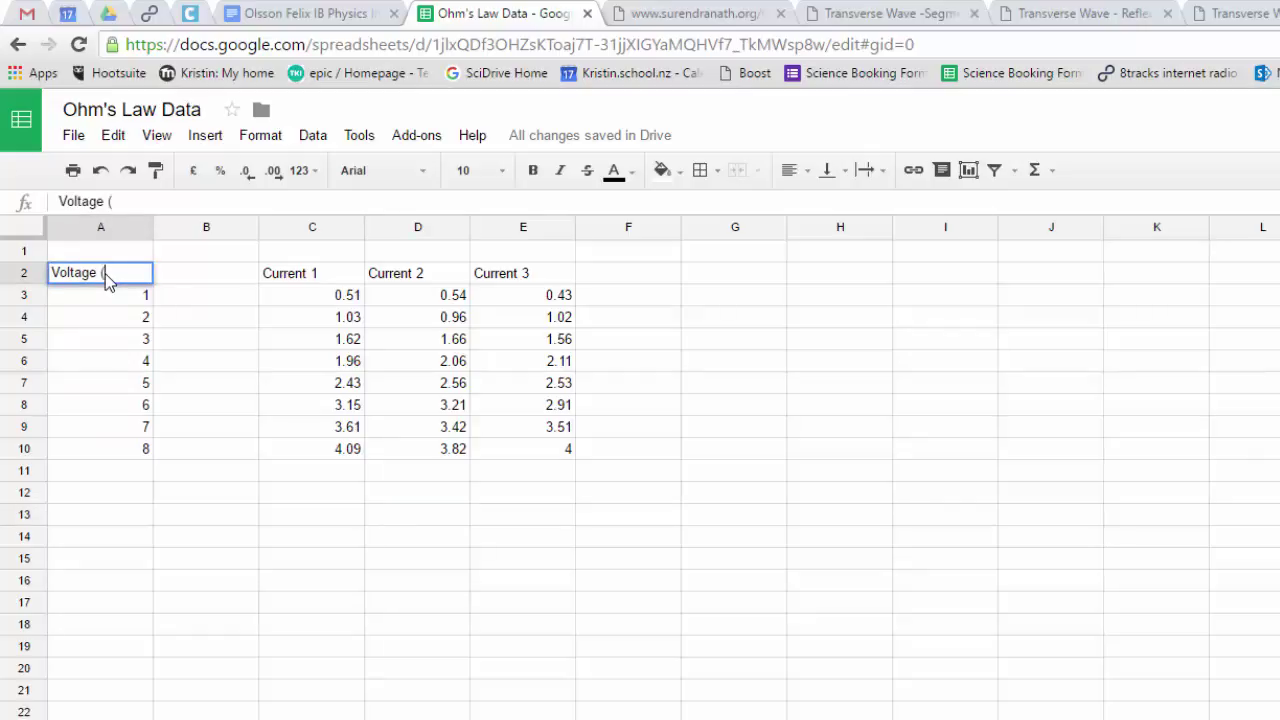
type("V)")
Add the unit (A) to the Current 1, Current 2 and Current 3 headings in C2 to E2
key("Tab")
key("Tab")
key("Tab")
key("Left")
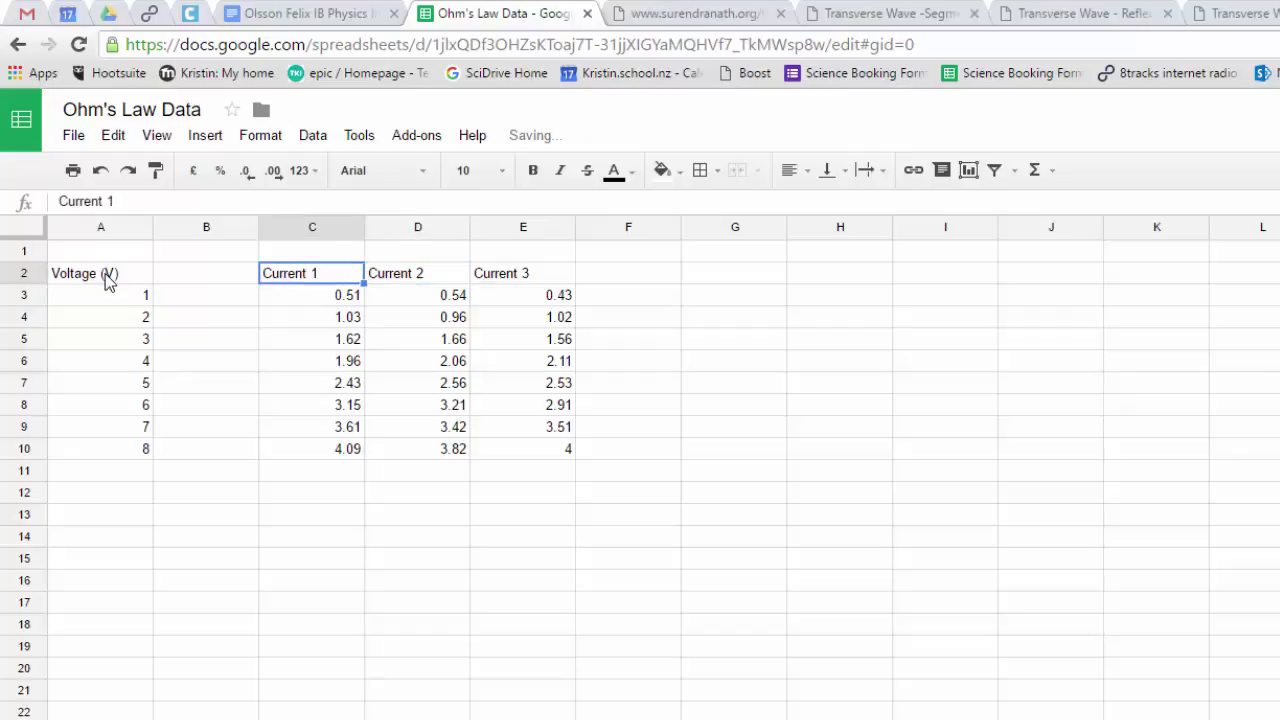
key("Return")
type("(A)")
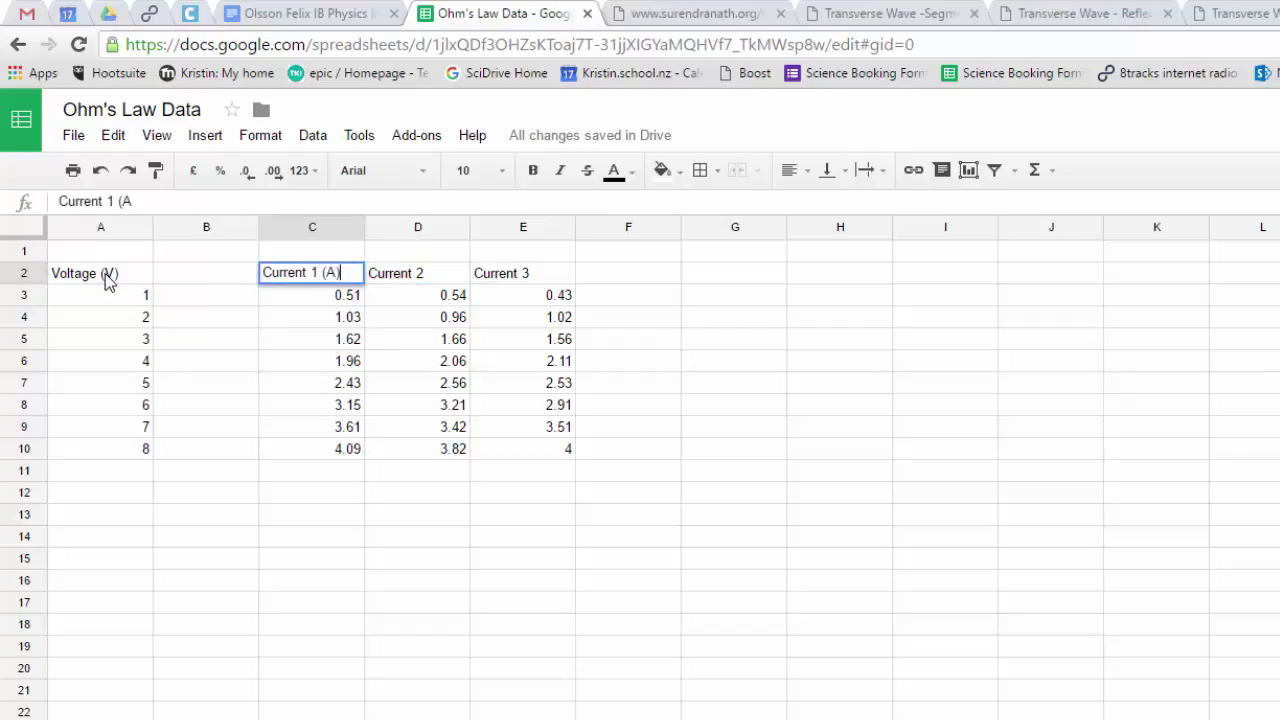
key("Tab")
key("Return")
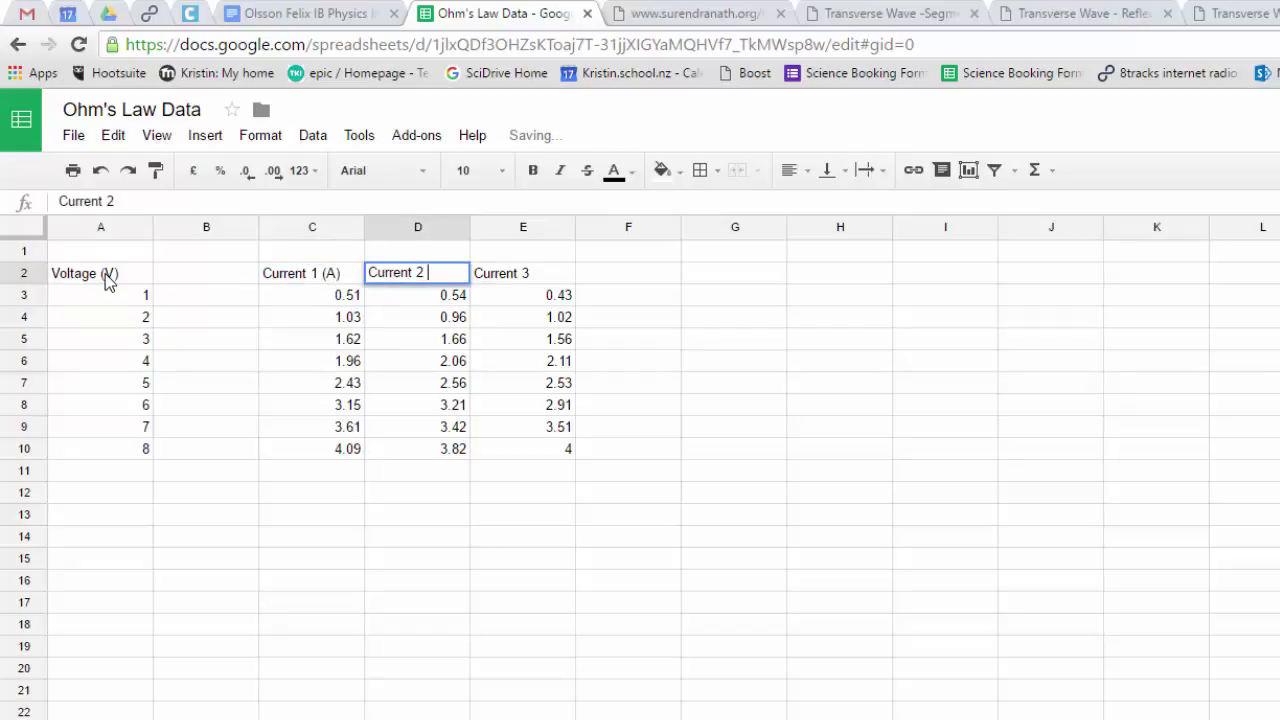
type("(A)")
key("Tab")
key("Return")
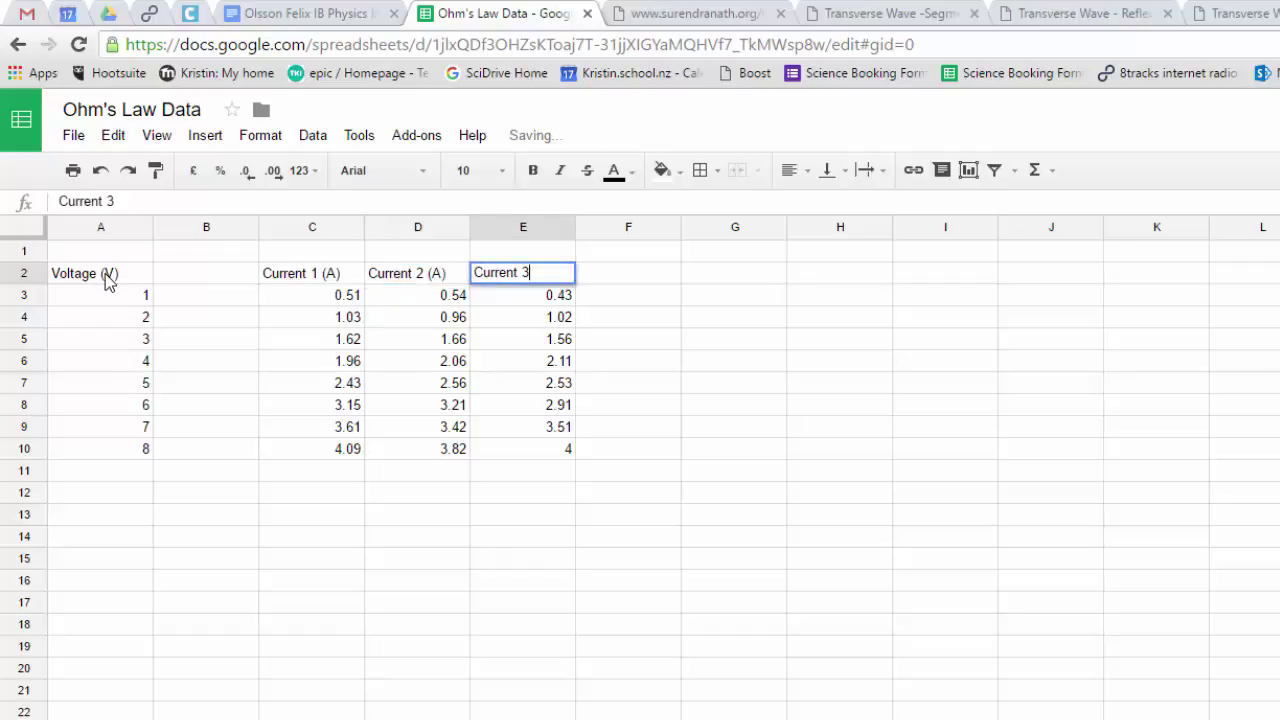
type("(A)")
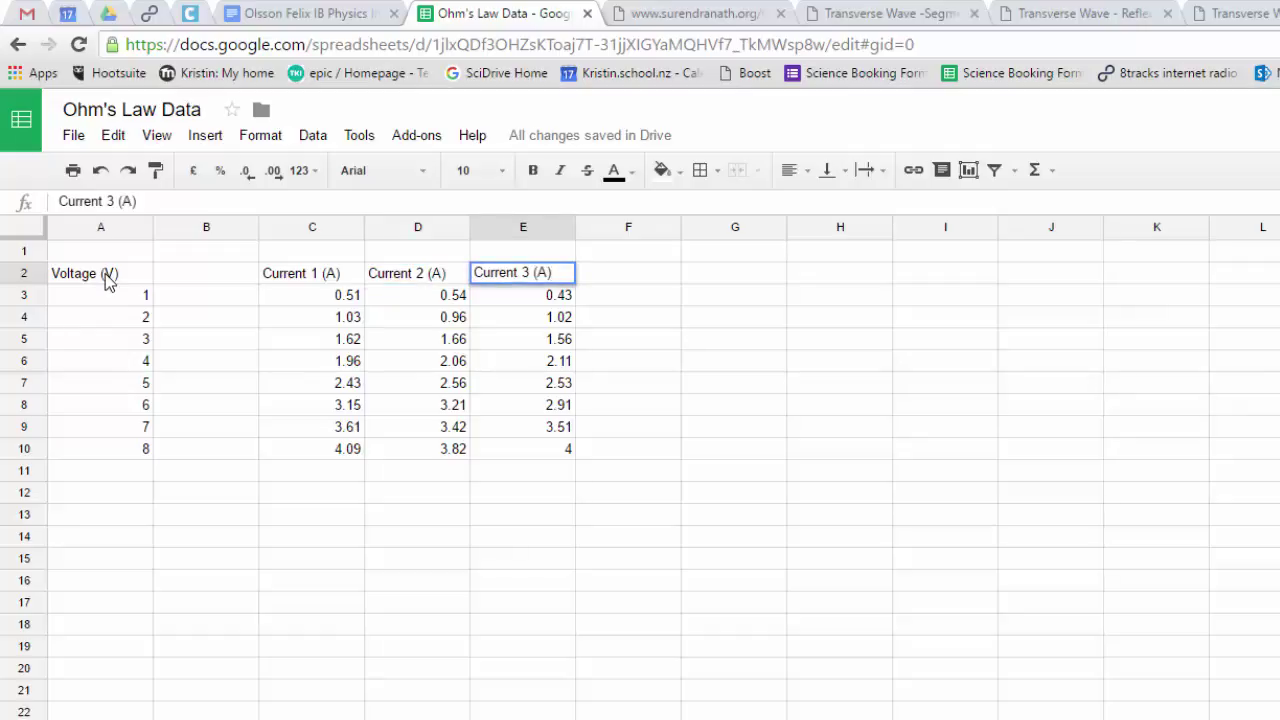
key("Return")
Format the voltage values in A3:A10 to show one decimal place
left_click(182, 278)
left_click(130, 308)
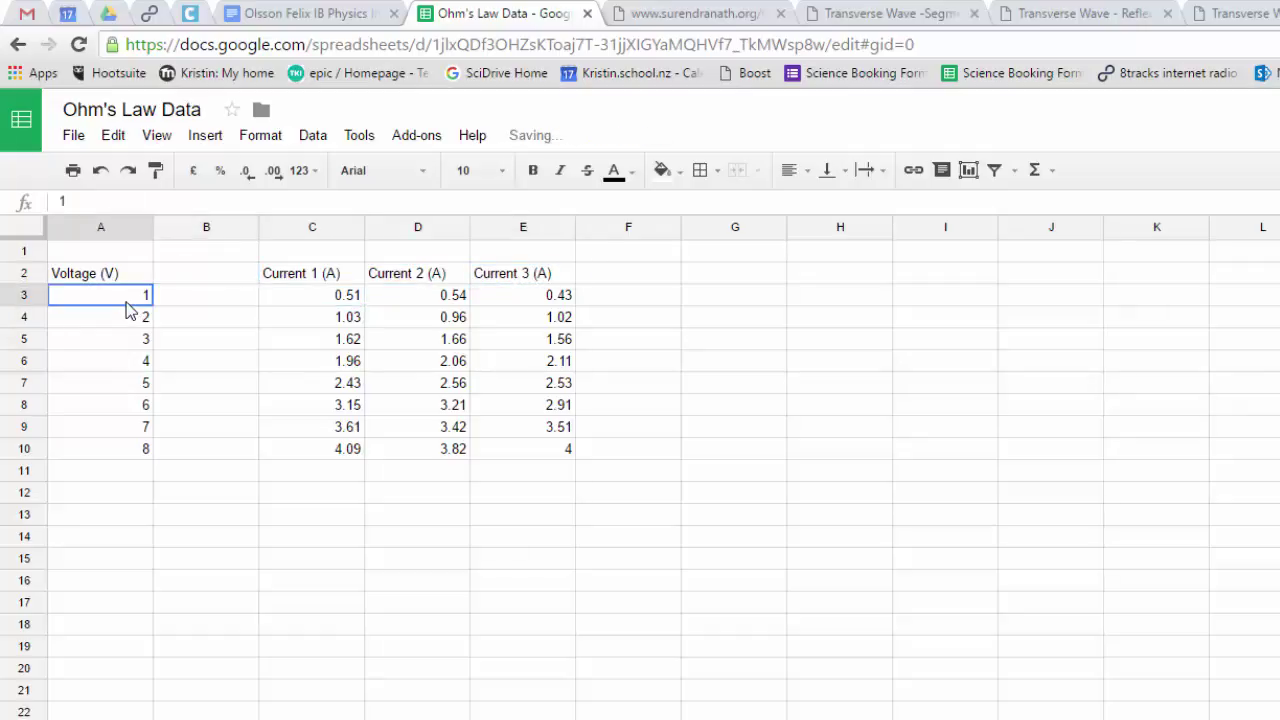
left_click_drag(134, 296, 140, 450)
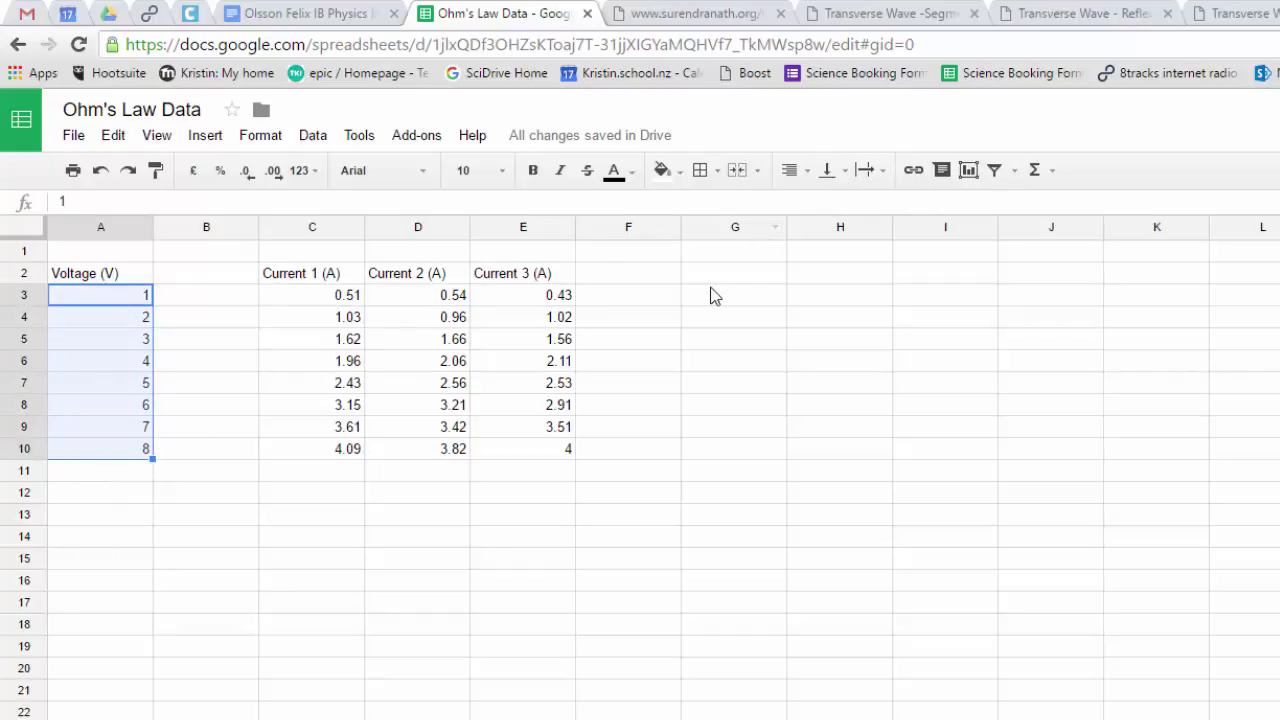
left_click(273, 171)
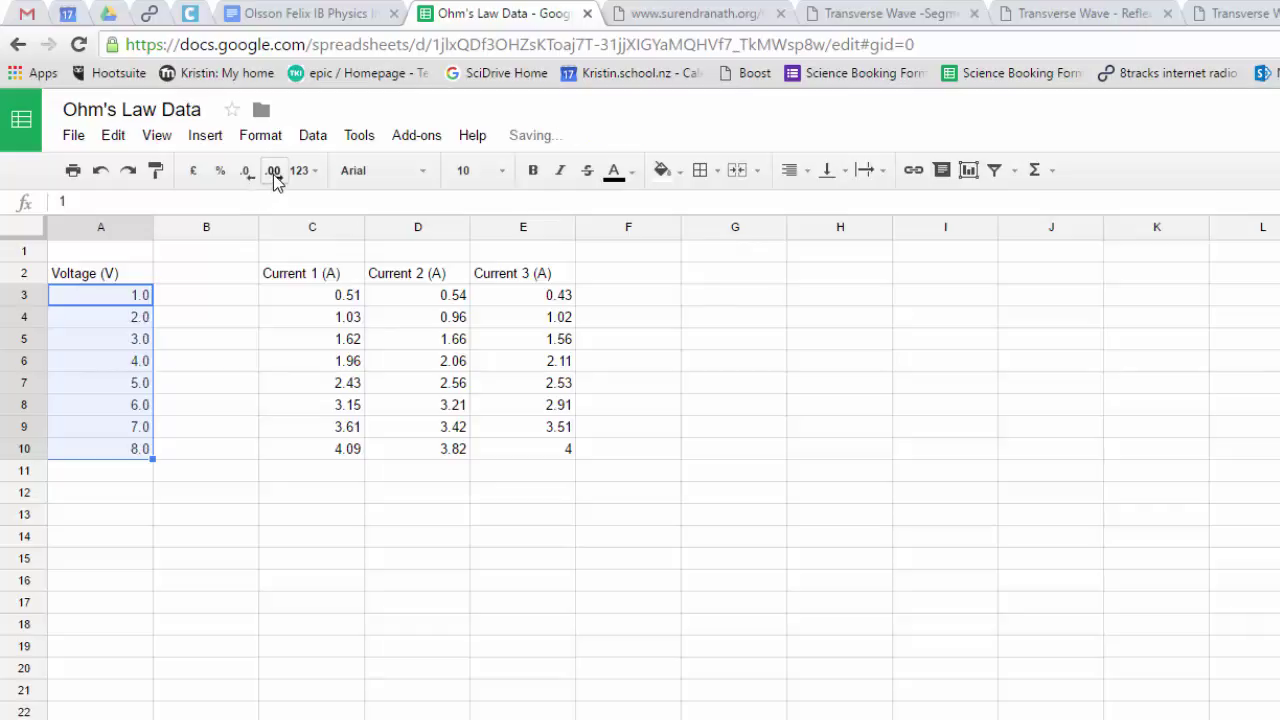
Enter 0.1 in B3 and fill it down to B10 beside the voltage values
left_click(240, 298)
type("0.1")
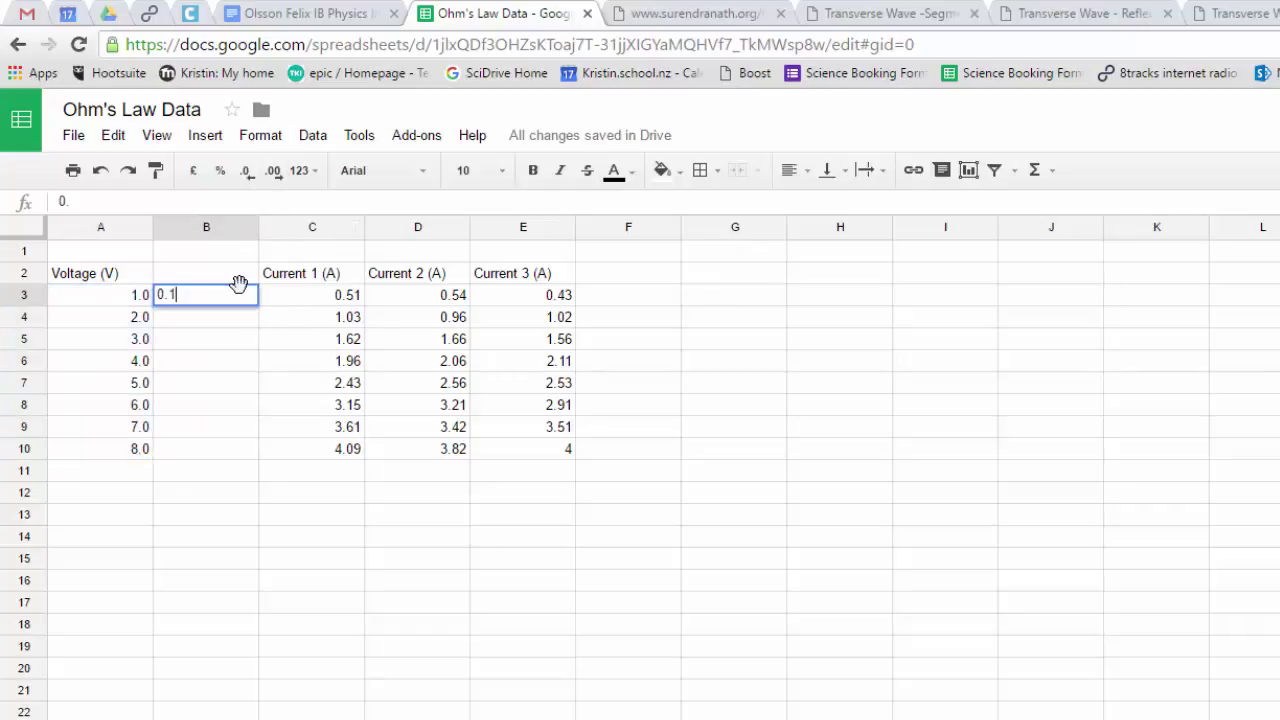
key("Return")
left_click(234, 294)
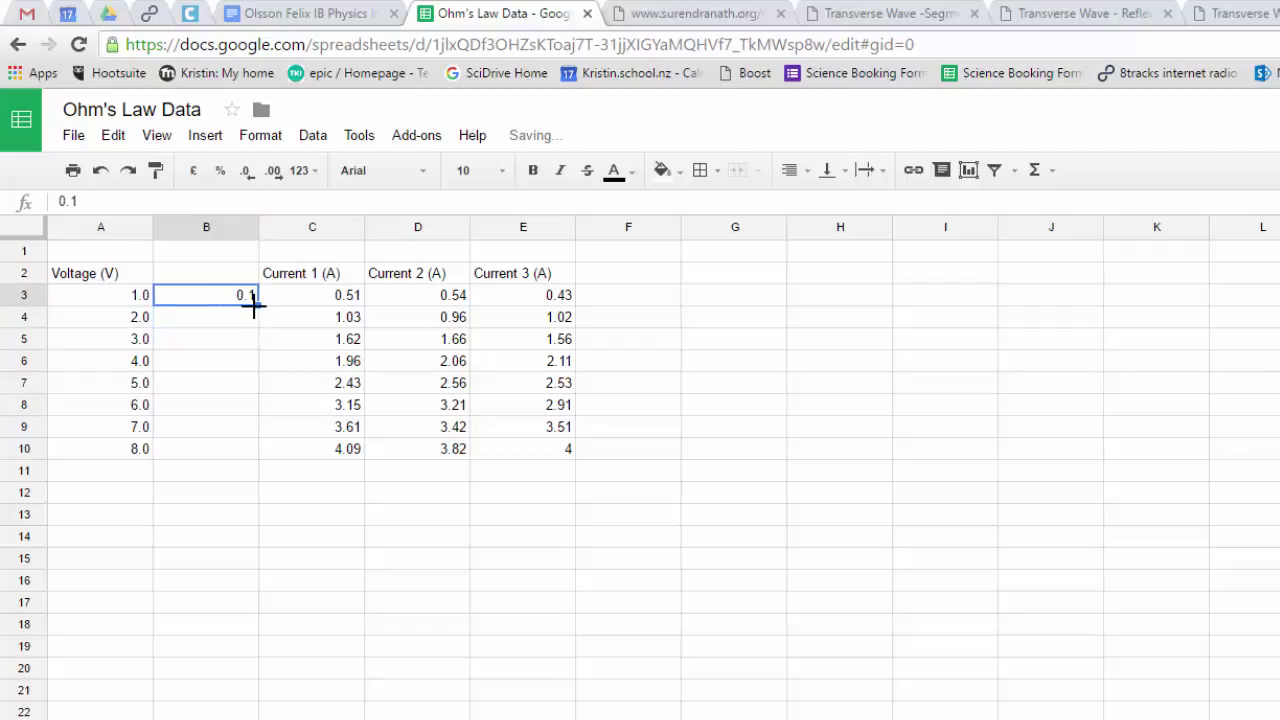
left_click_drag(258, 305, 260, 456)
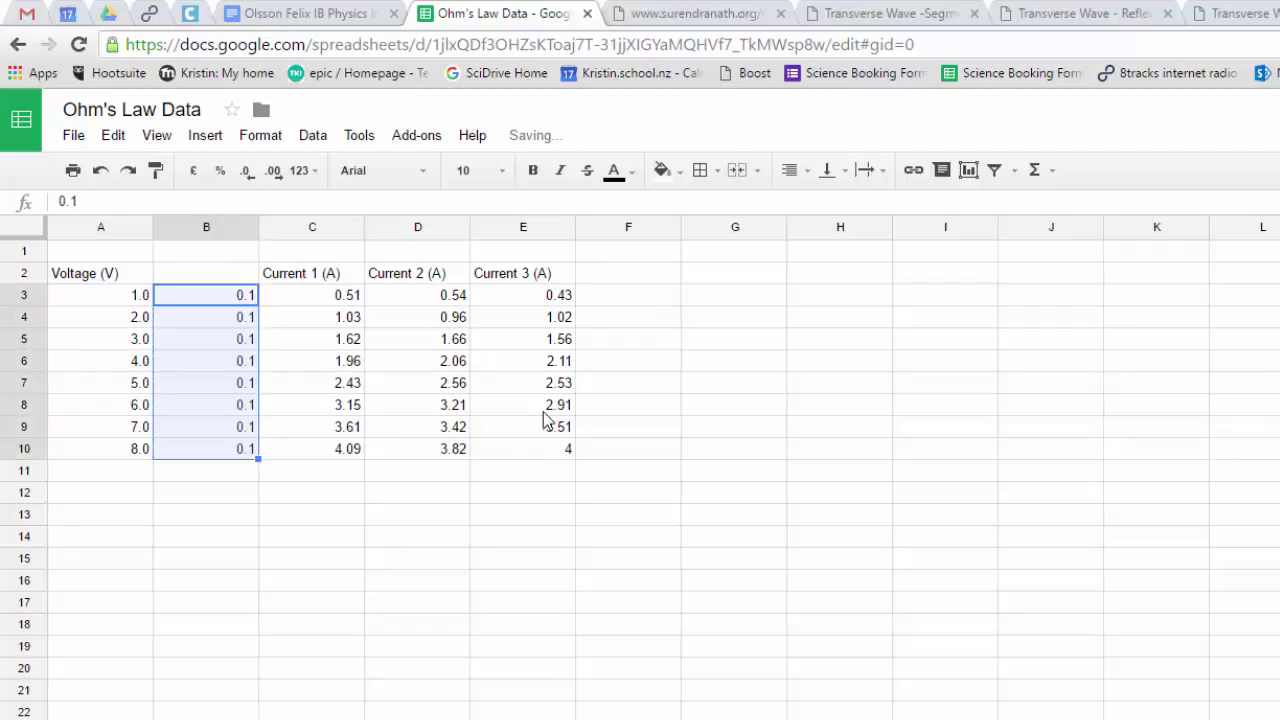
Calculate the average of C3:E3 in F3 and fill the formula down to F10
left_click(626, 297)
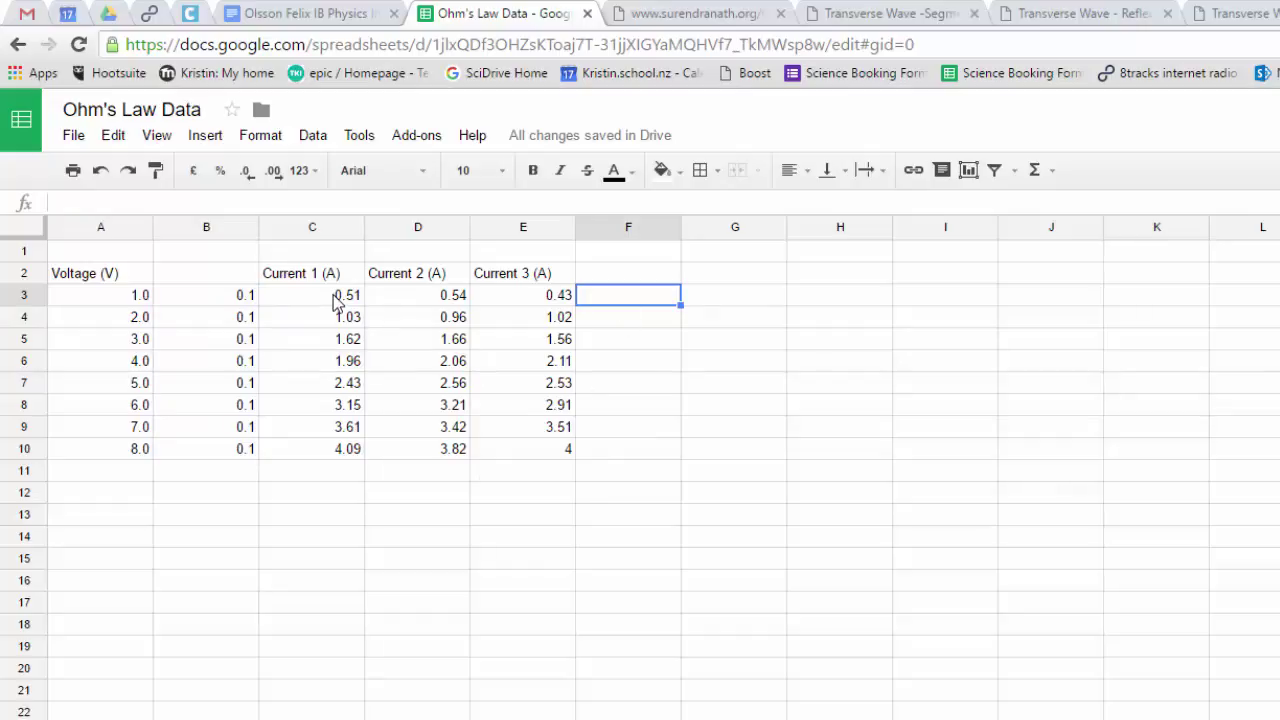
type("=A")
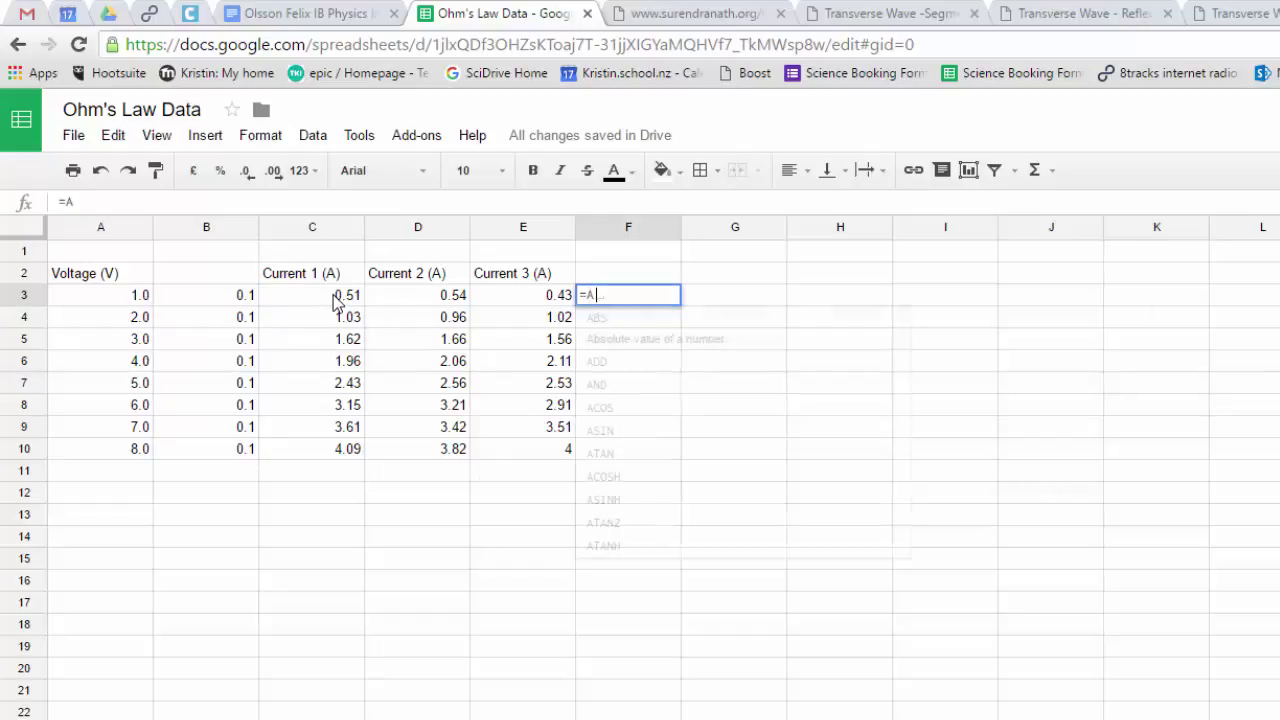
type("verage(")
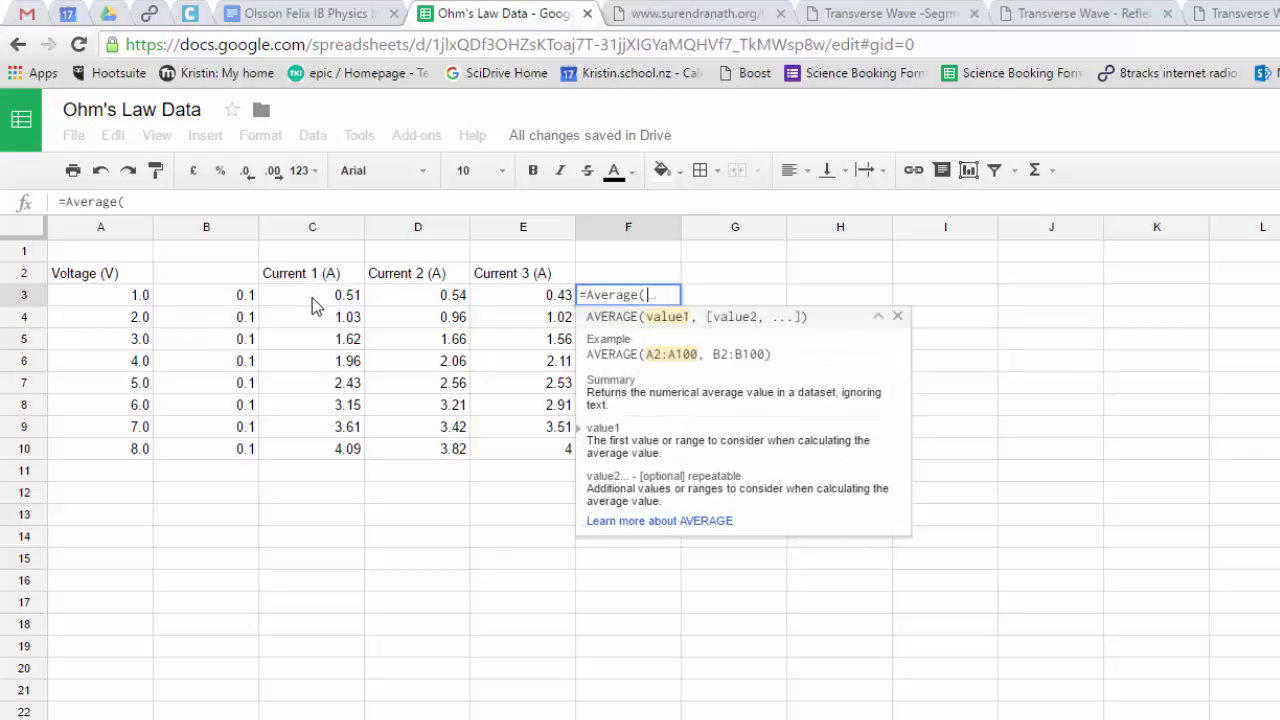
left_click_drag(315, 300, 509, 303)
key("Return")
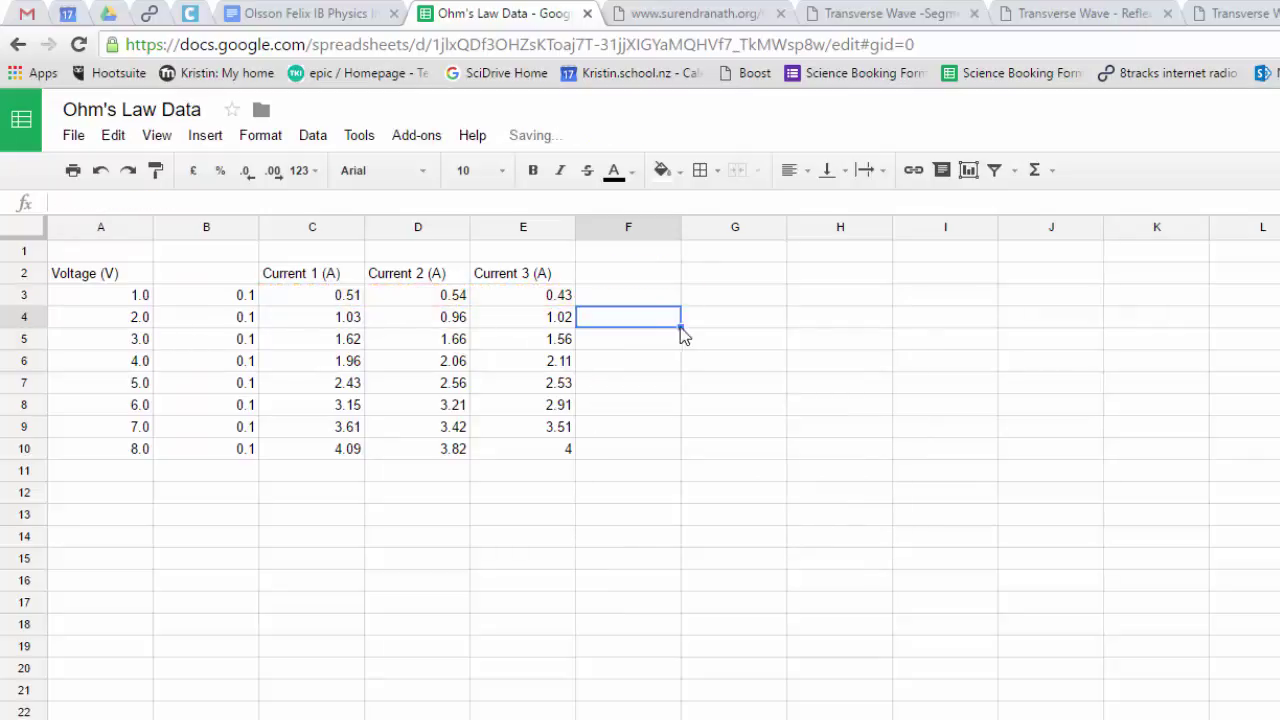
left_click(663, 298)
left_click_drag(681, 304, 675, 458)
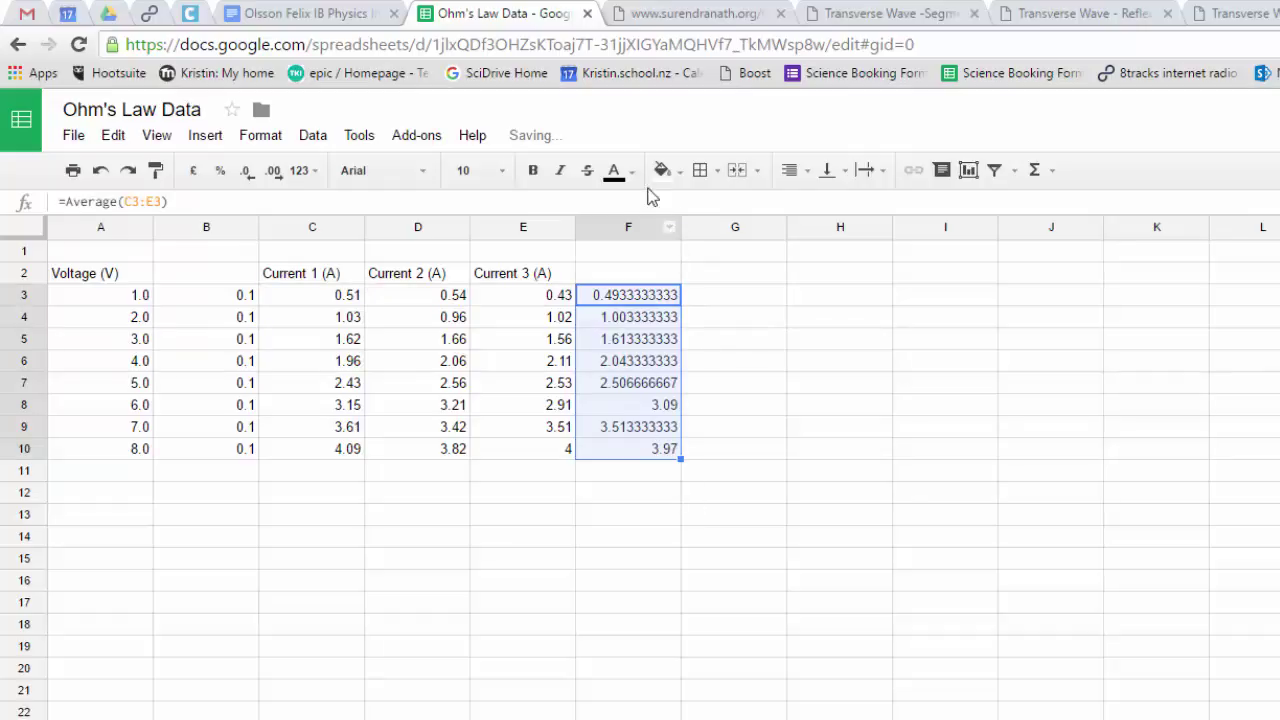
Reduce the averages in F3:F10 to two decimal places
left_click(245, 172)
left_click(245, 172)
left_click(245, 172)
left_click(245, 172)
left_click(245, 172)
left_click(245, 172)
left_click(245, 172)
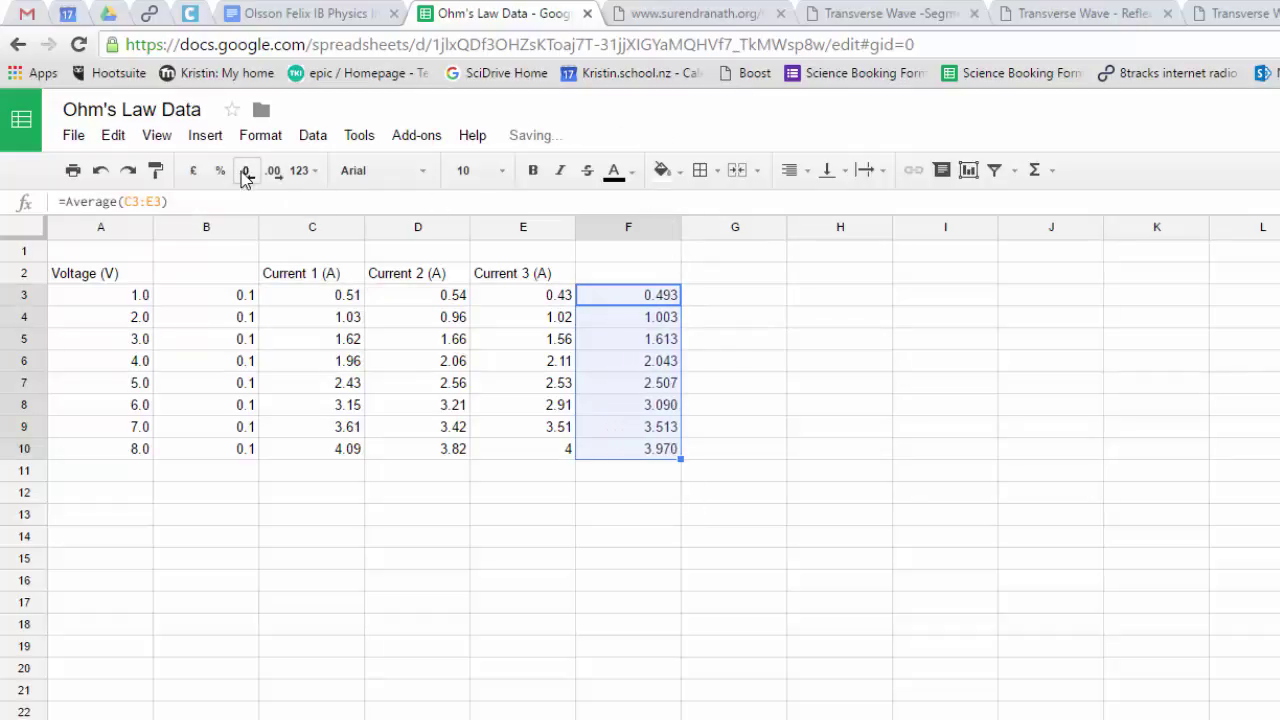
left_click(245, 172)
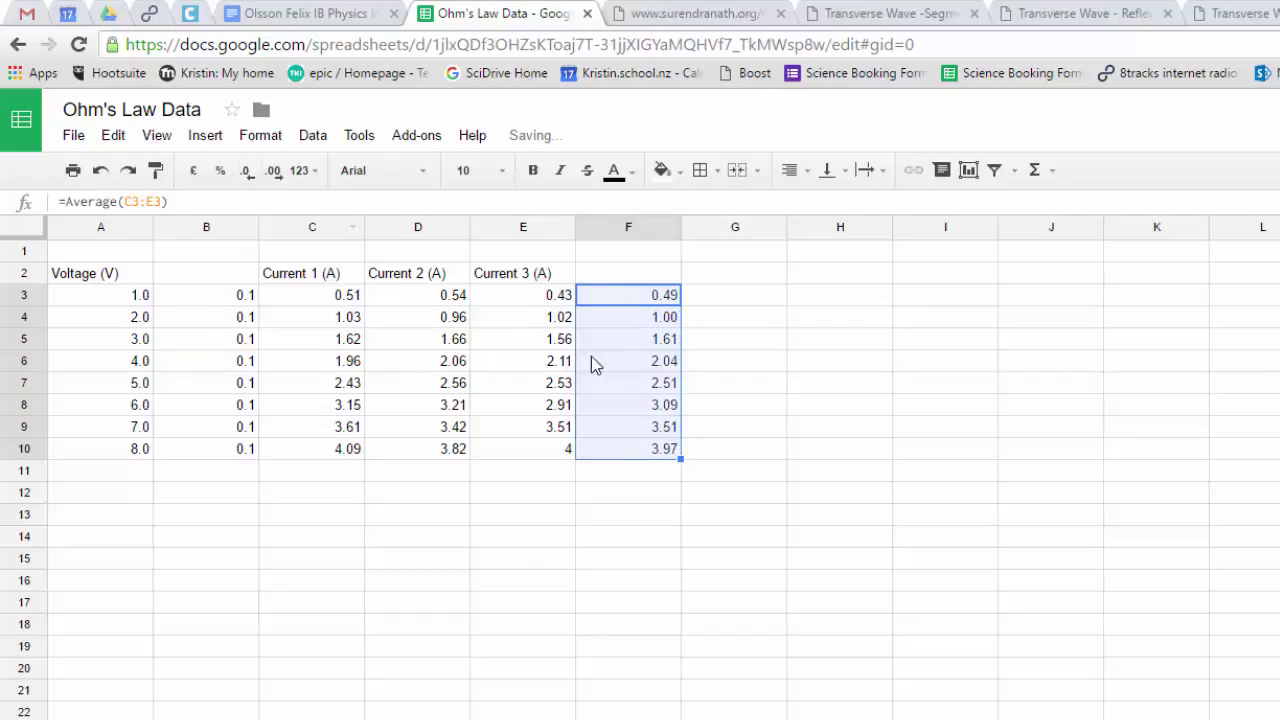
Format all current readings in C3:E10 to show two decimal places
left_click_drag(549, 455, 310, 302)
left_click(273, 172)
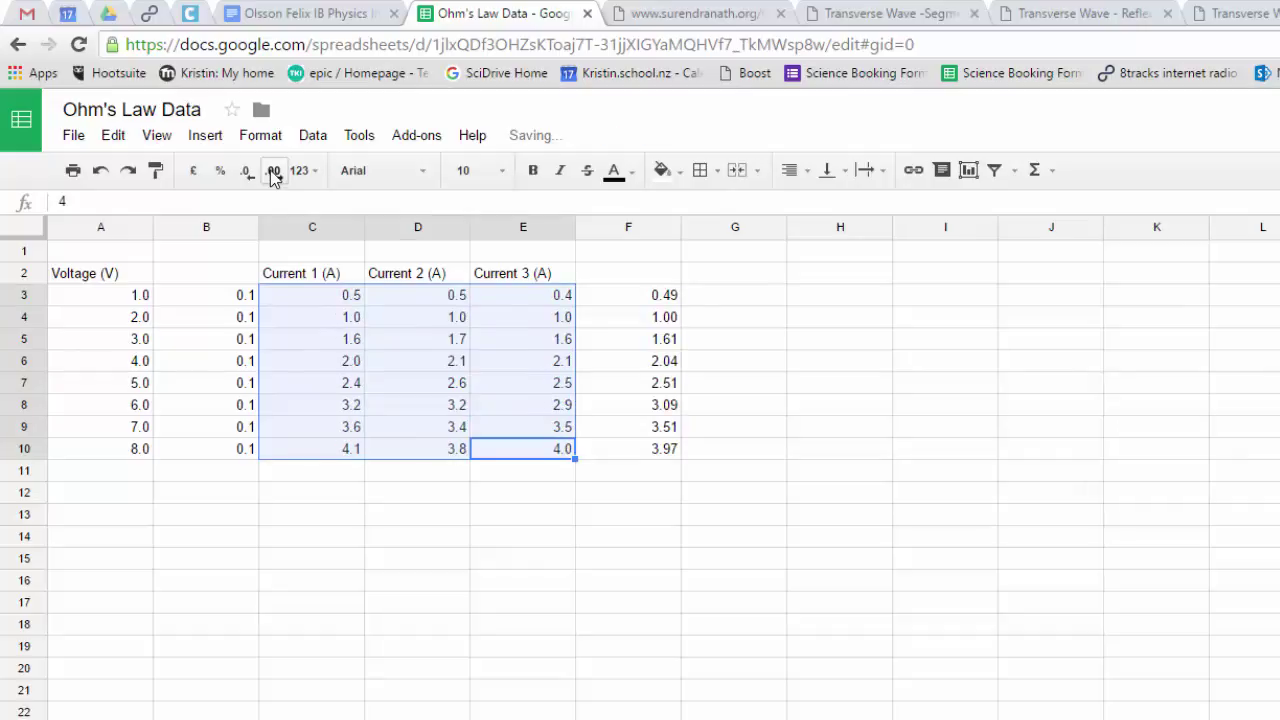
left_click(273, 172)
left_click(542, 470)
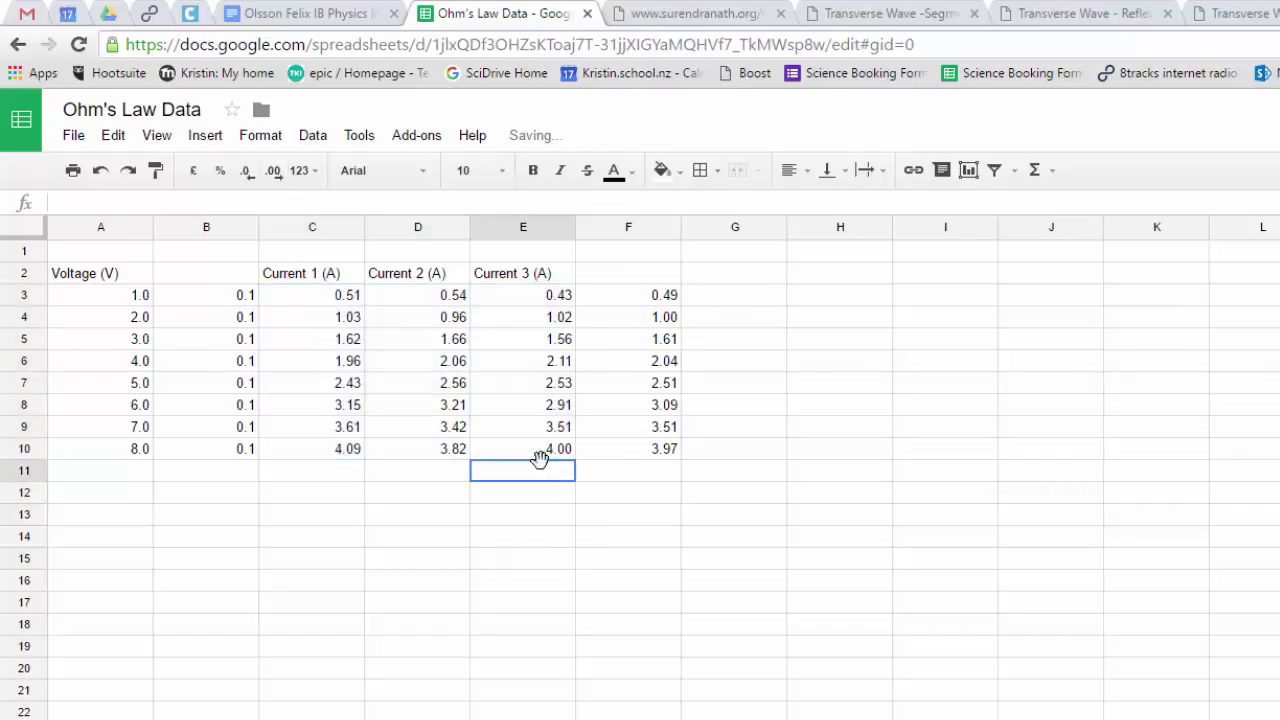
Enter the heading "Average Current (A)" in F2 above the averages
left_click(643, 273)
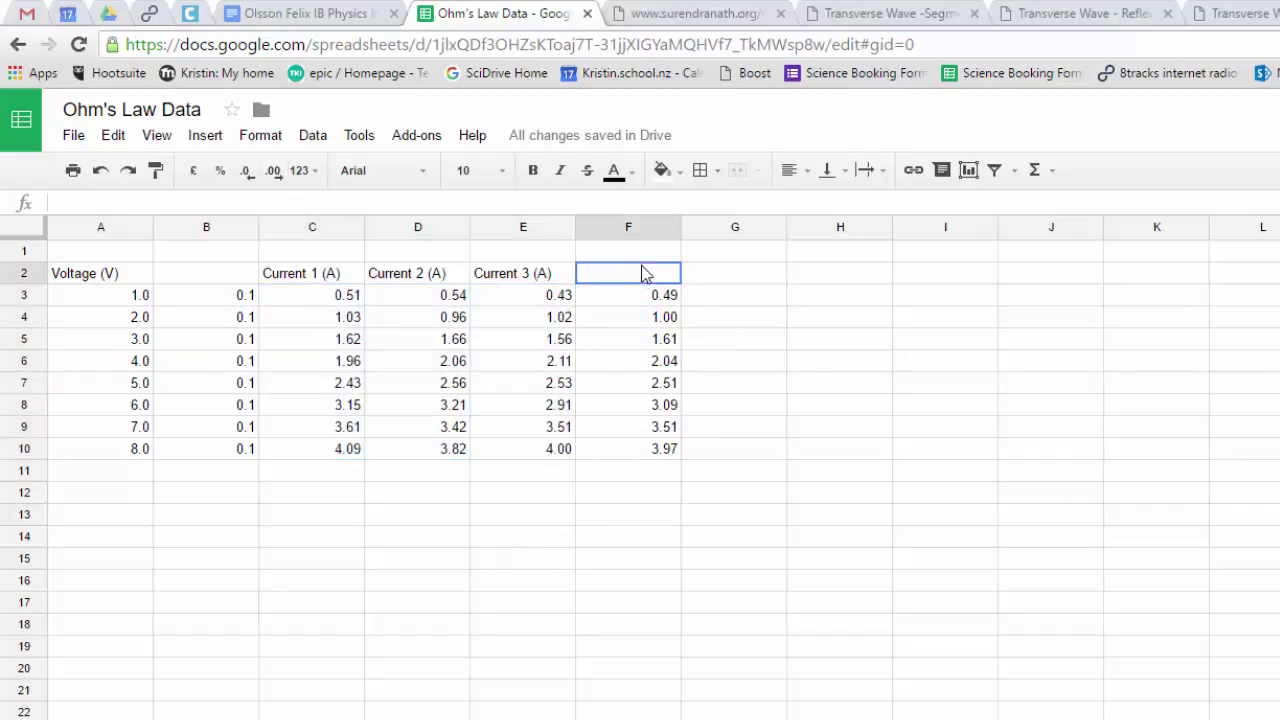
type("Average Curr")
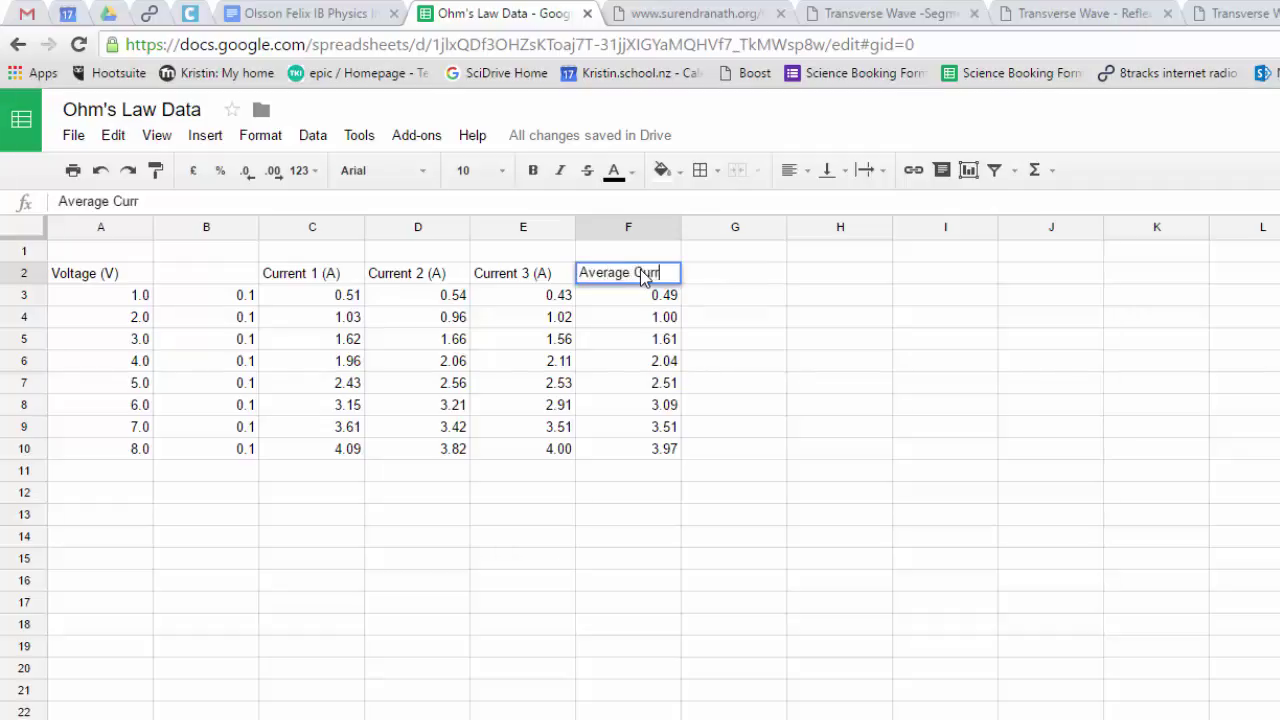
type("ent (A)")
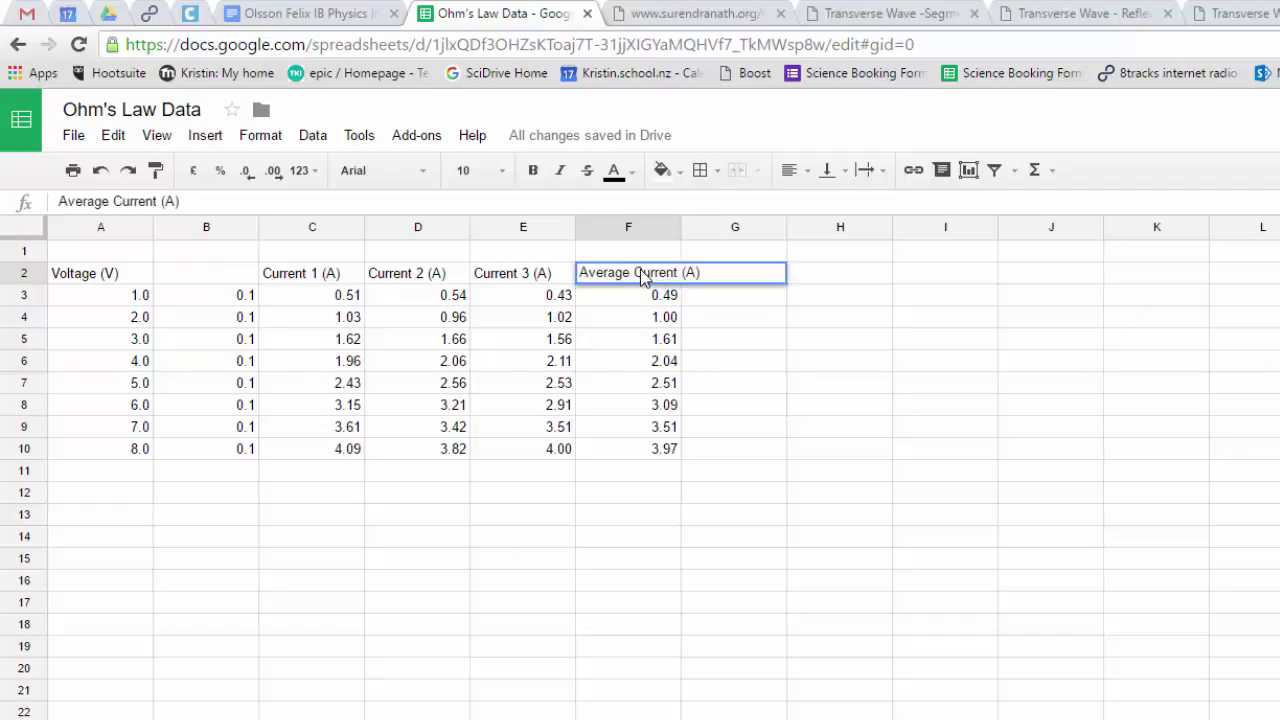
key("Return")
Enter the heading "Uncertainty in Voltage (V)" in B2
left_click(226, 277)
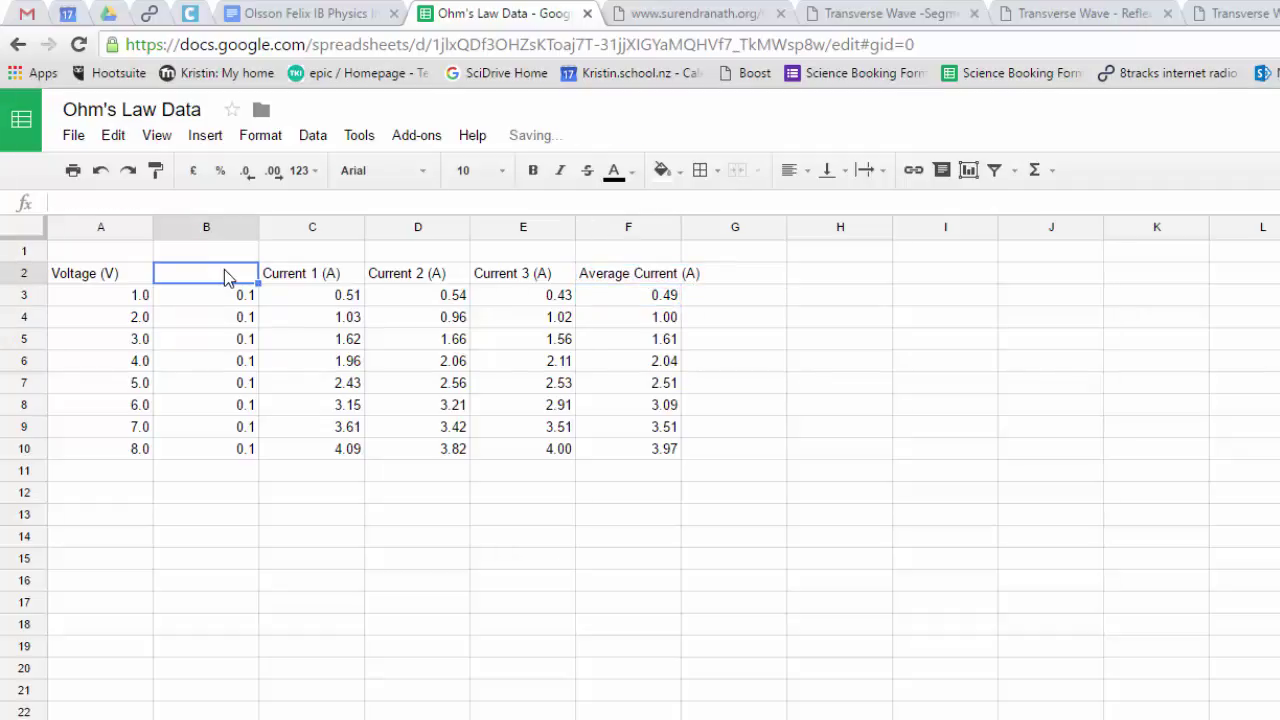
type("Uncertainty in Vo")
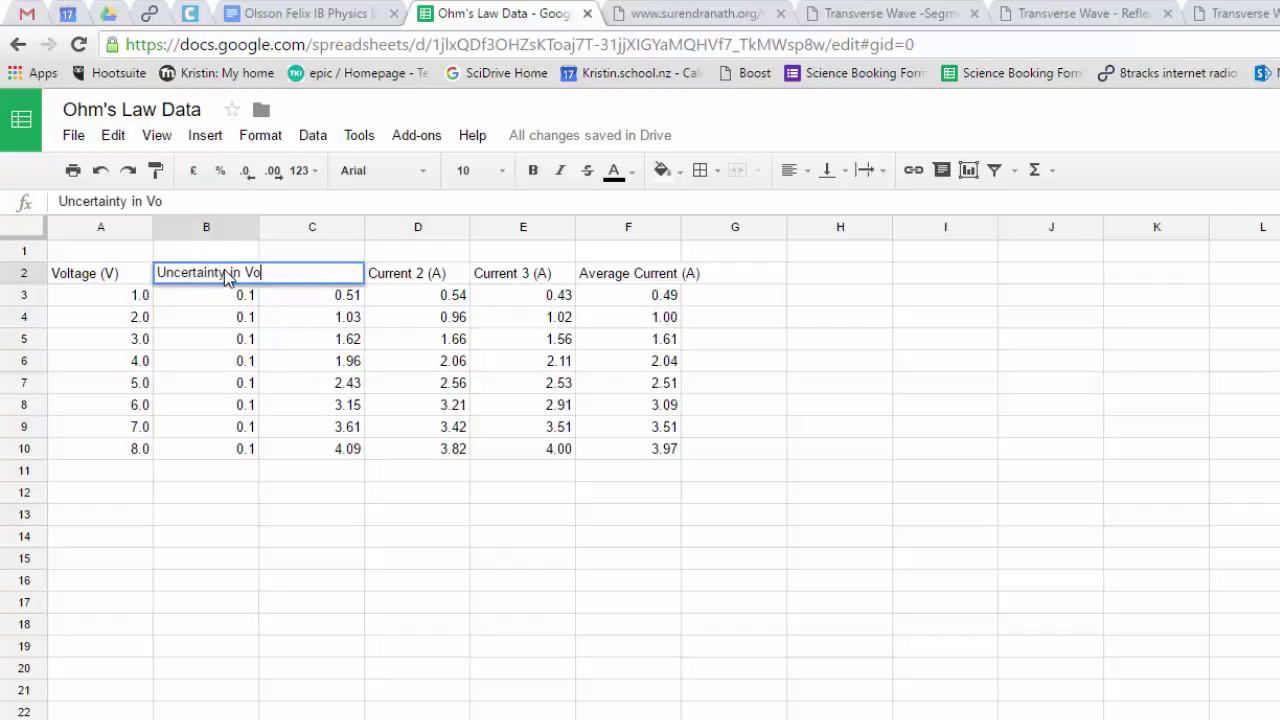
type("ltage (V)")
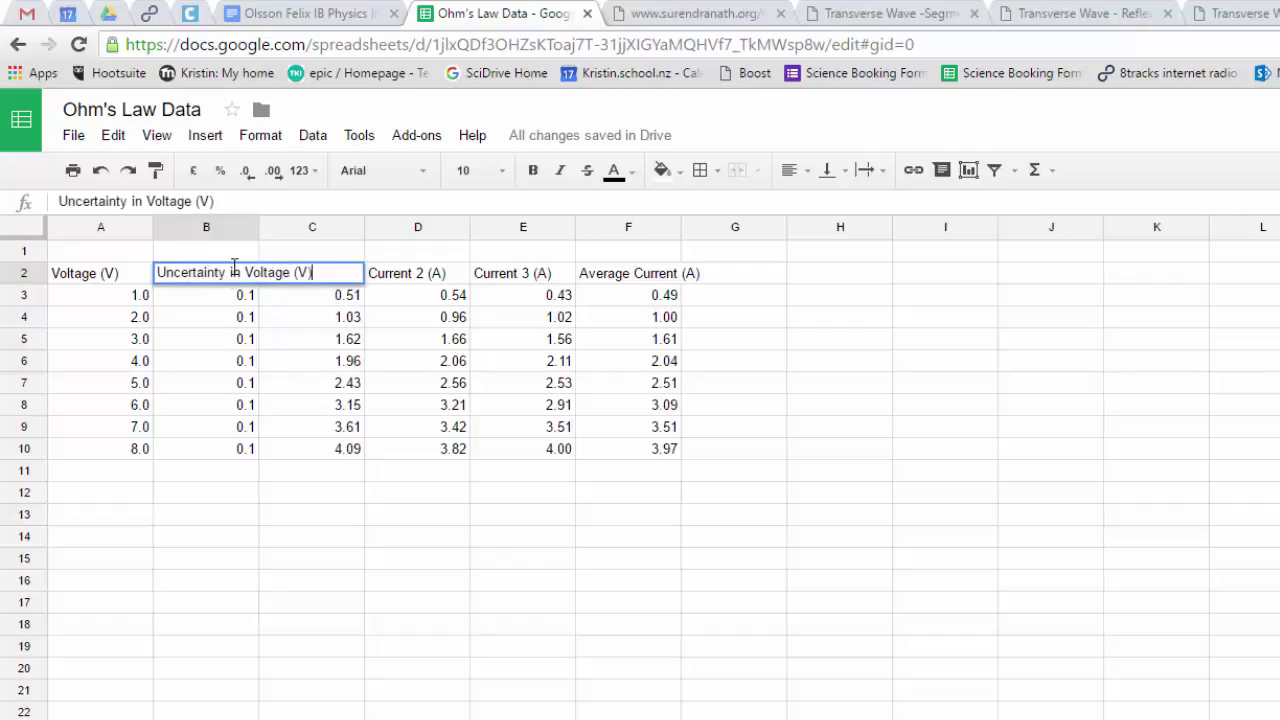
key("Return")
Enter the heading "Uncertainty in Current" in G2 beside the average current heading
left_click(720, 272)
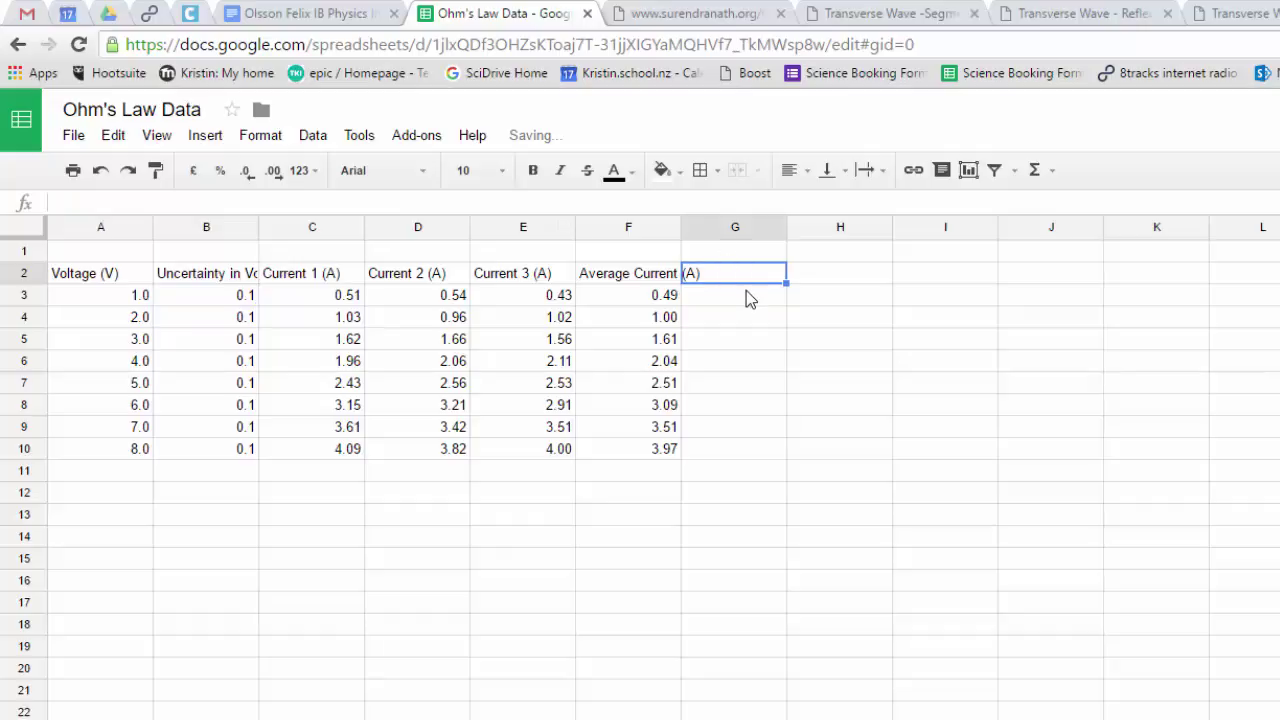
type("U")
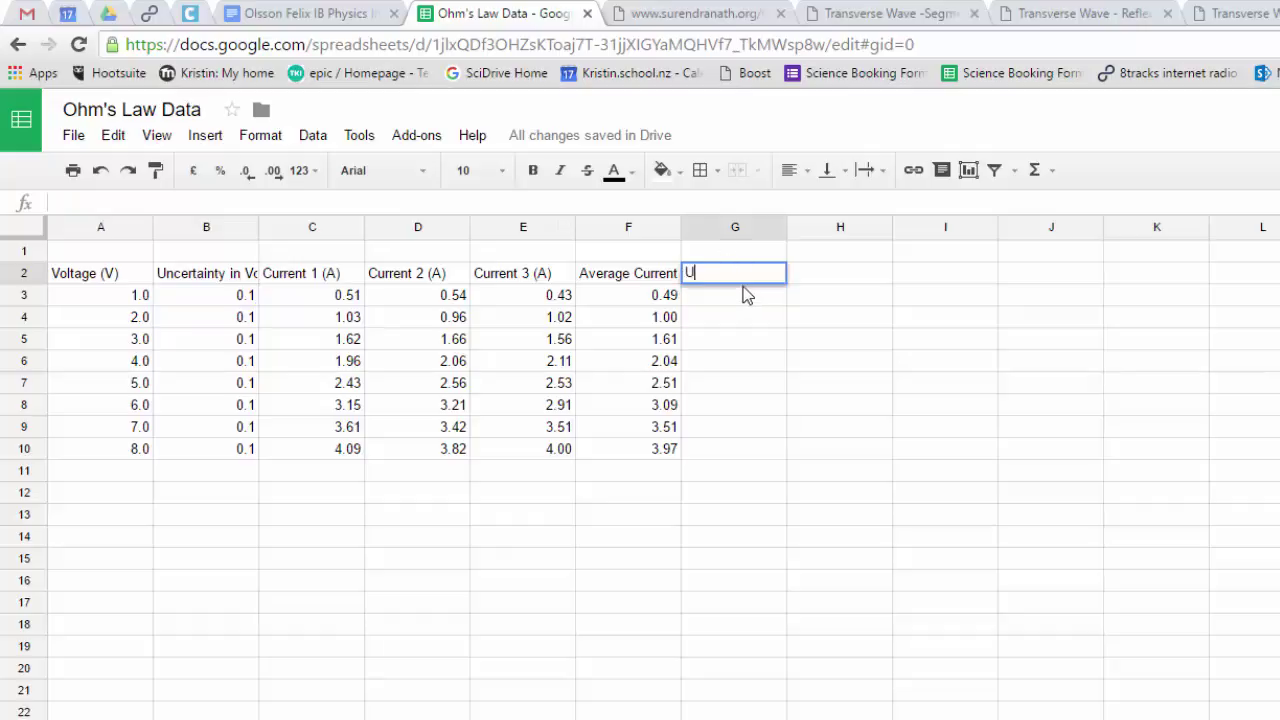
type("ncertainty in Current")
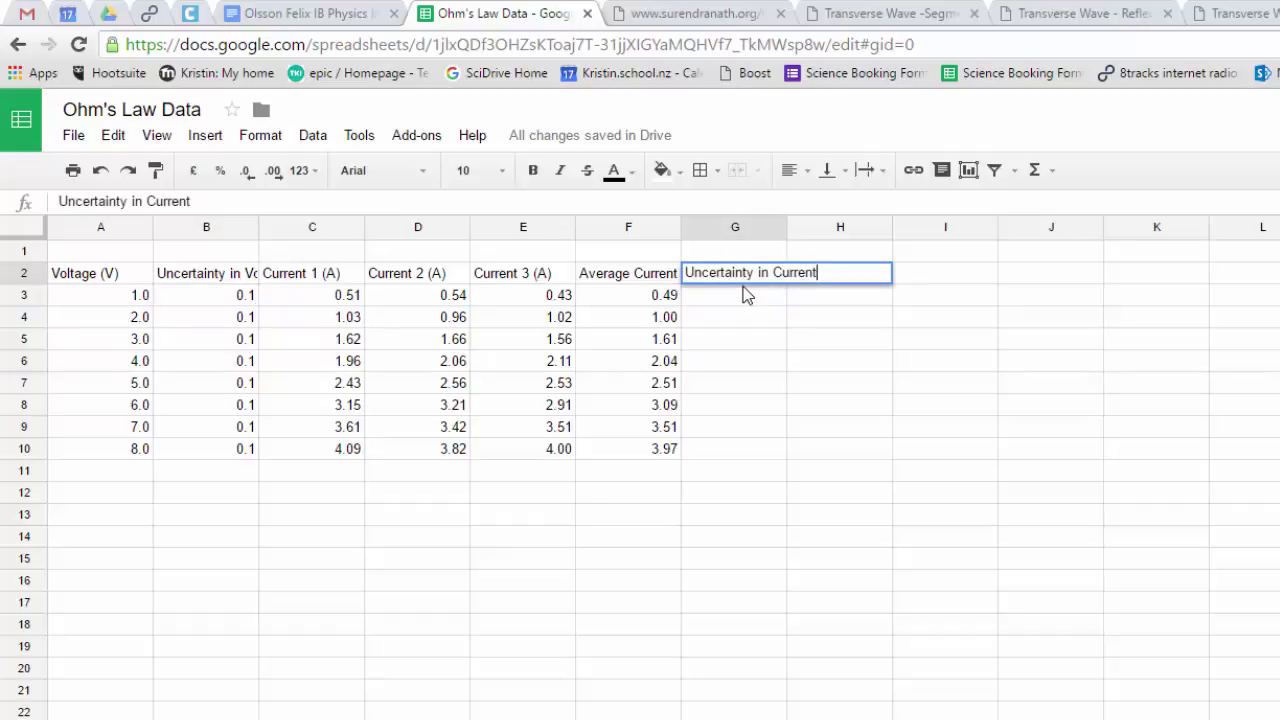
key("Return")
Enter =(max(C3:E3)-min(C3:E3))/2 in G3 to calculate the uncertainty in current for the first row
type("=(")
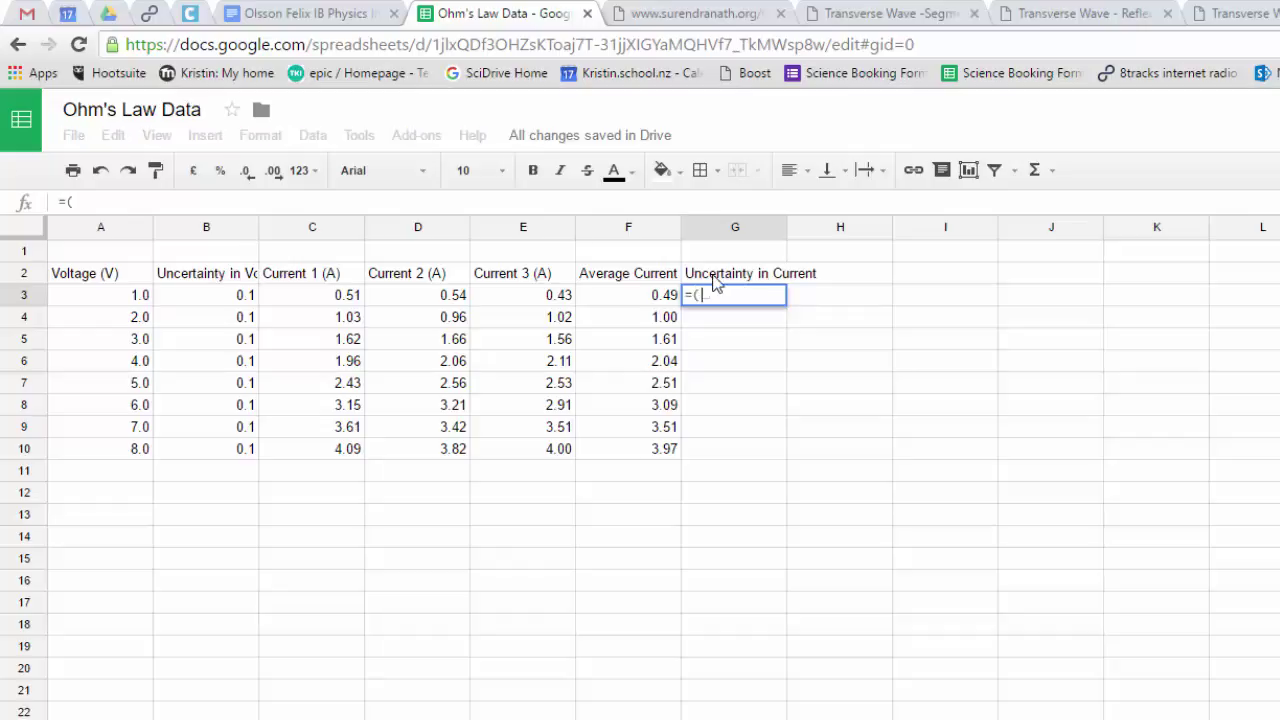
type("max(")
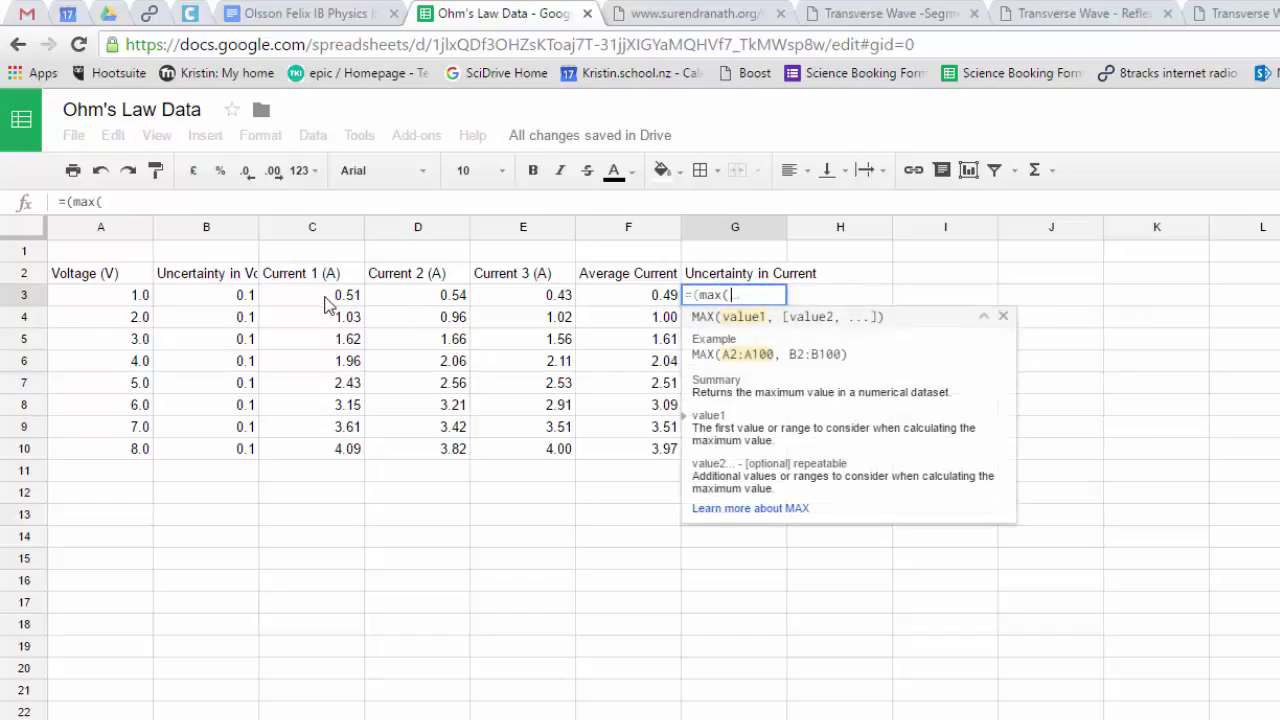
left_click_drag(327, 304, 498, 298)
type(")-")
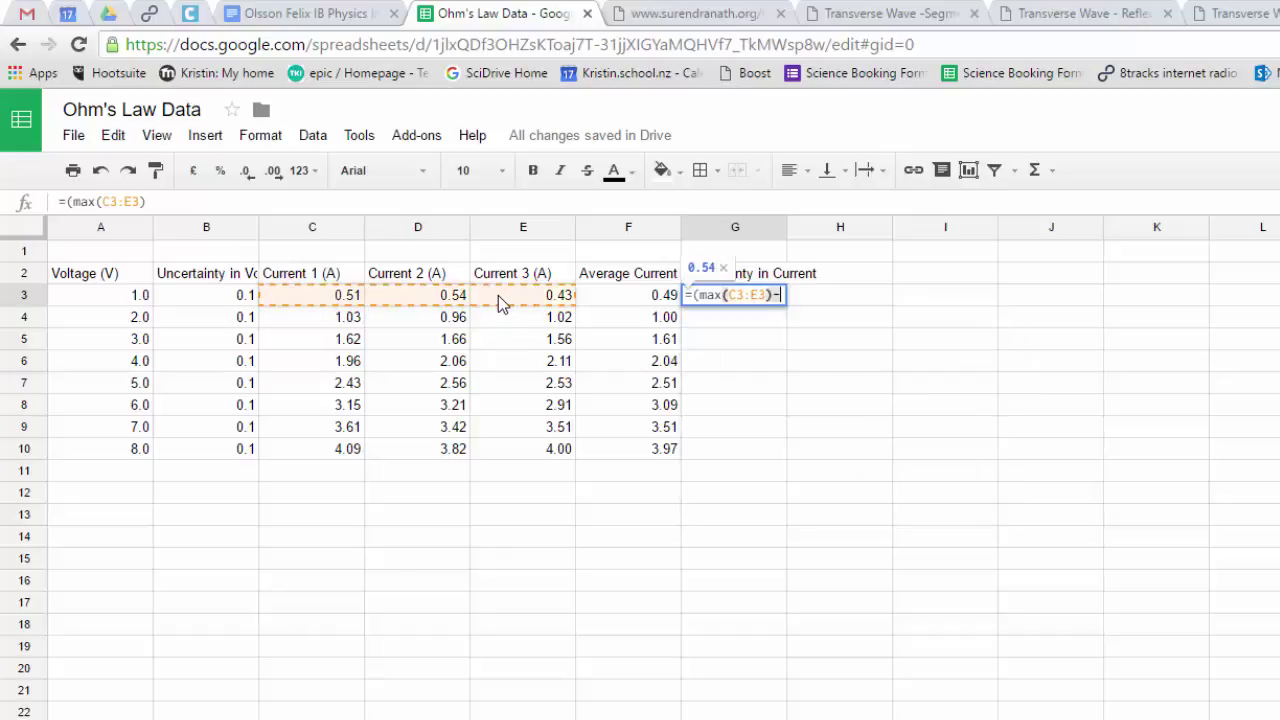
type("min")
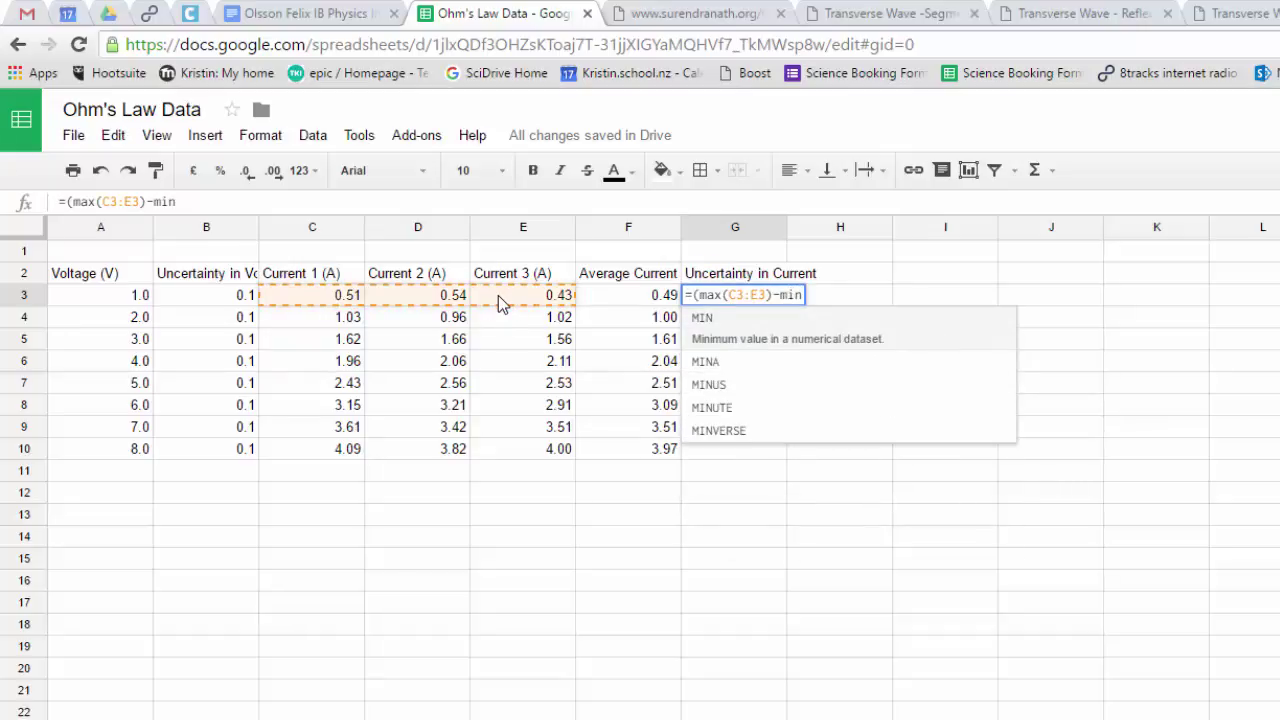
type("(")
left_click_drag(340, 300, 516, 299)
type(")")
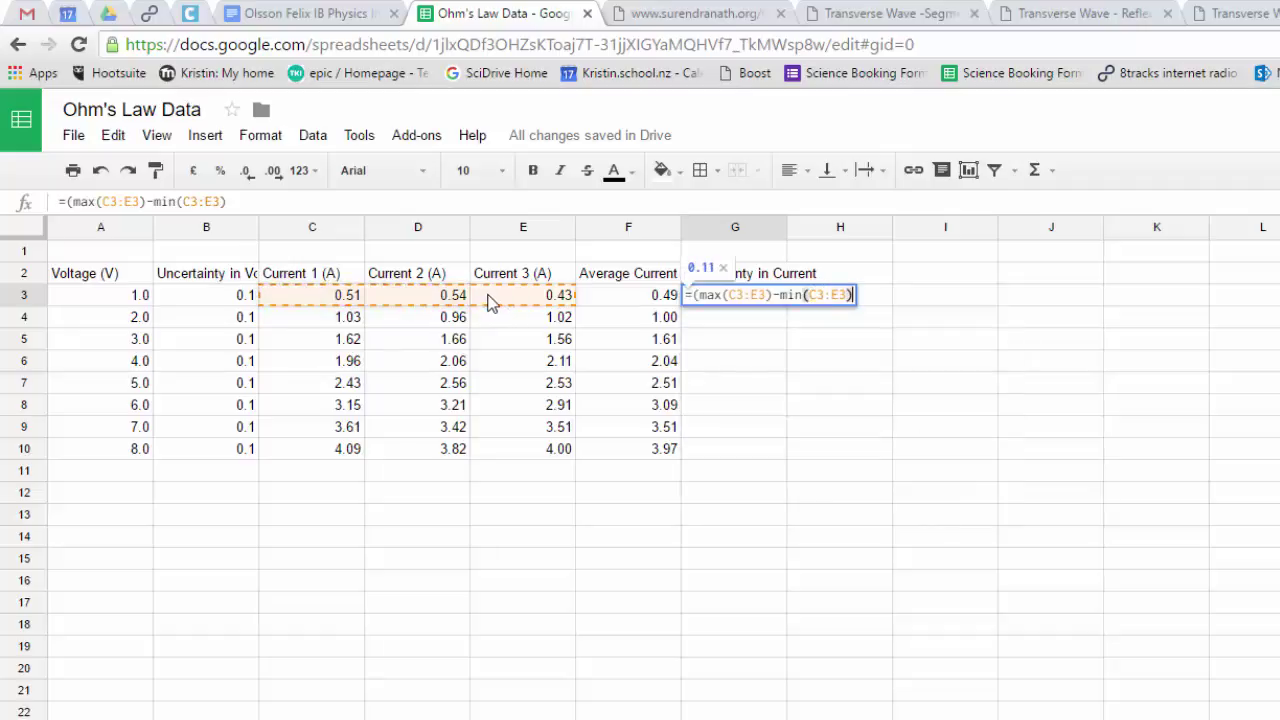
type(")/2")
key("Return")
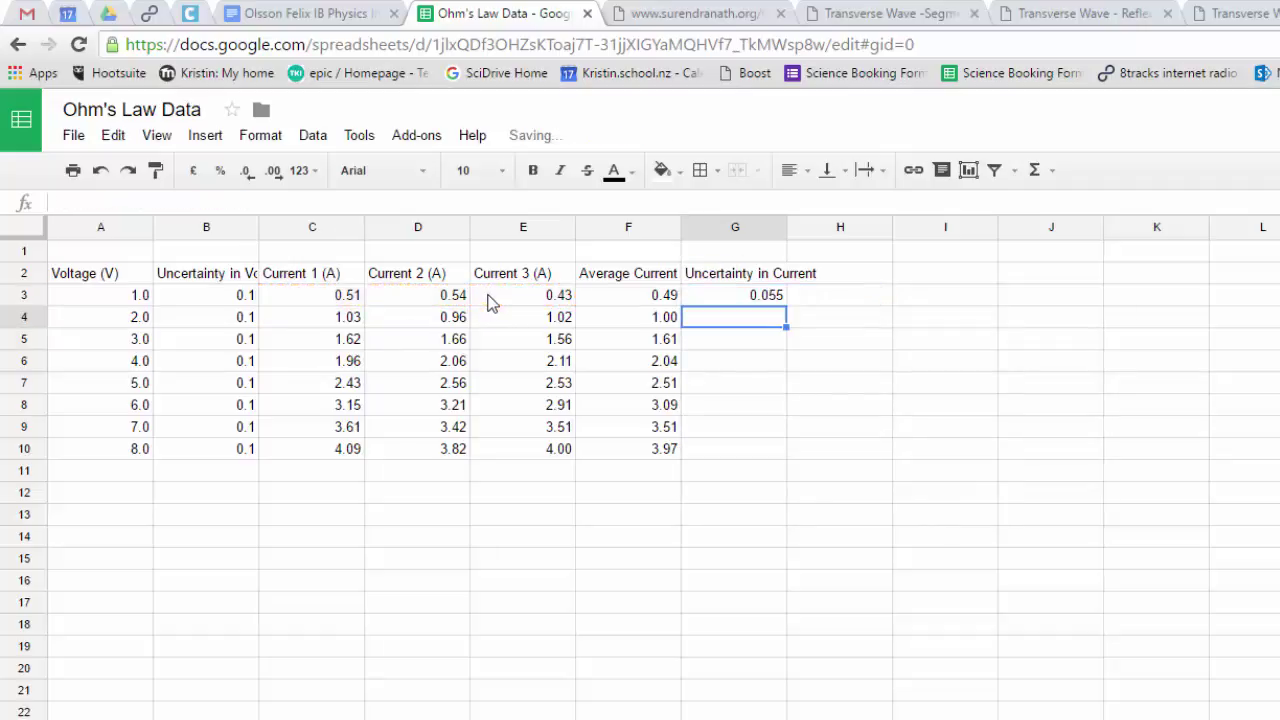
Fill the uncertainty formula from G3 down through G10, clearing the extra result in G11
left_click(708, 294)
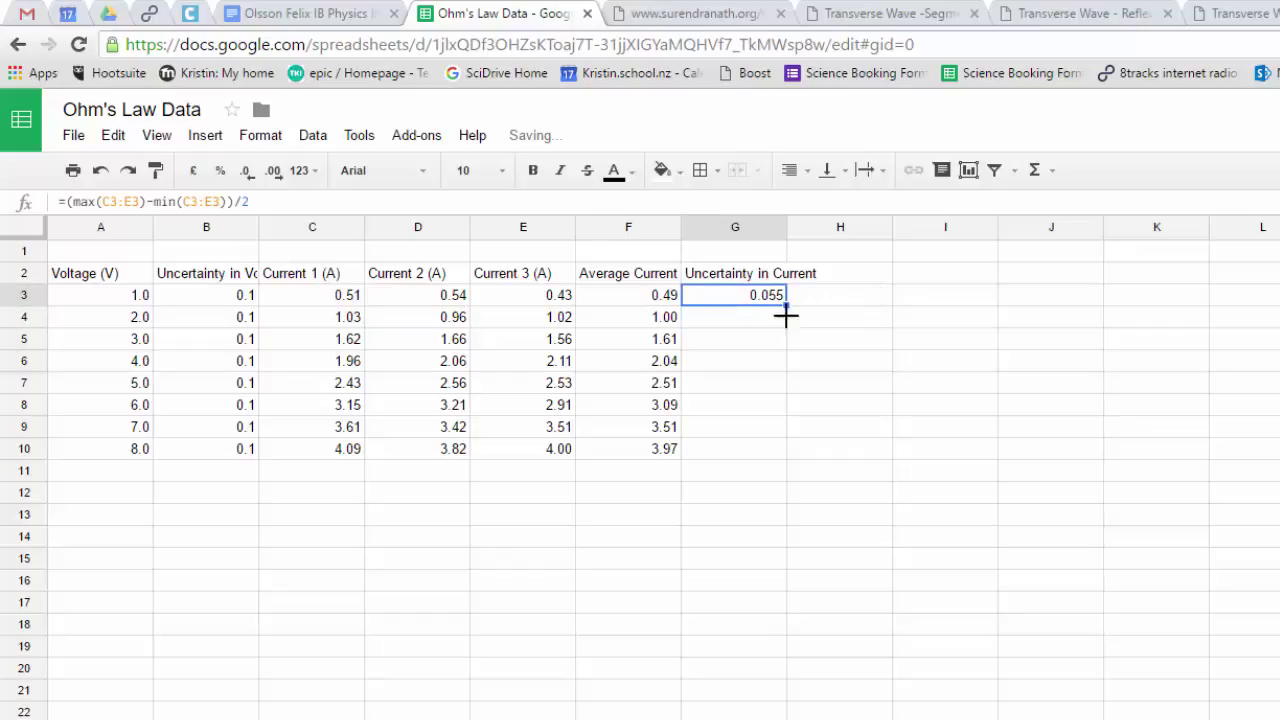
left_click_drag(786, 313, 786, 466)
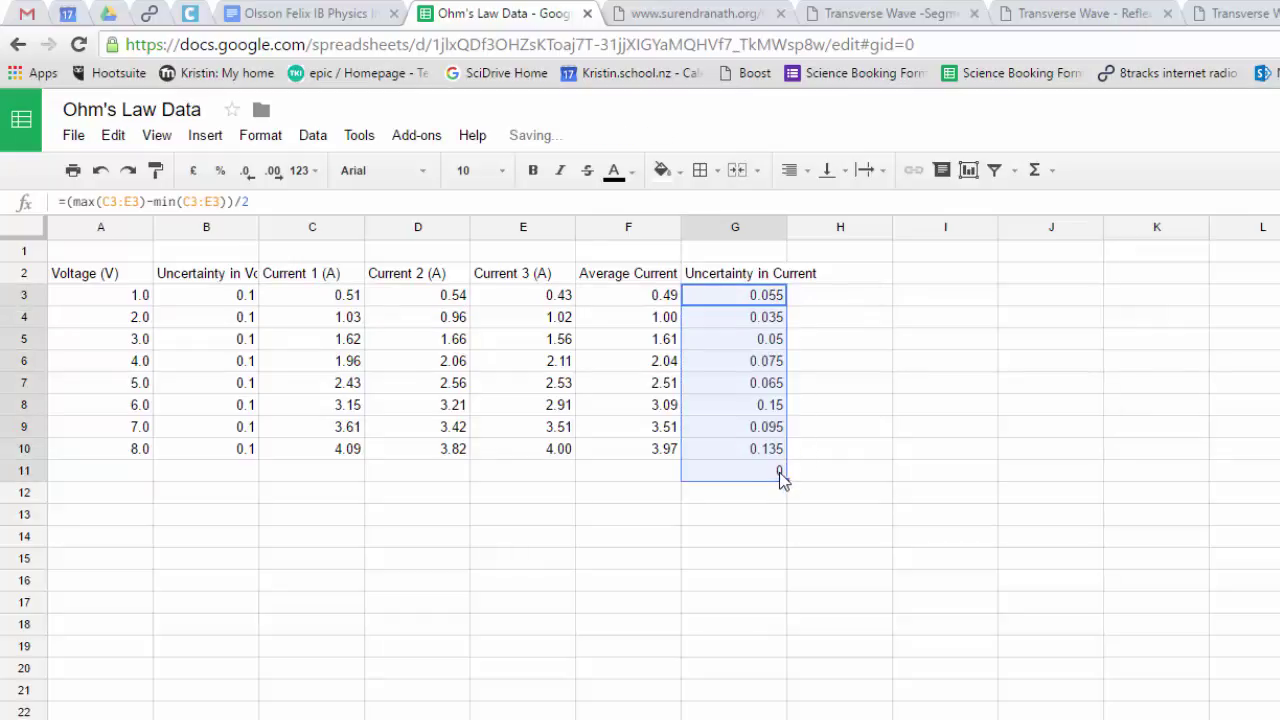
left_click(782, 478)
key("Delete")
Format the current uncertainties in G3:G10 to show two decimal places
left_click(763, 302)
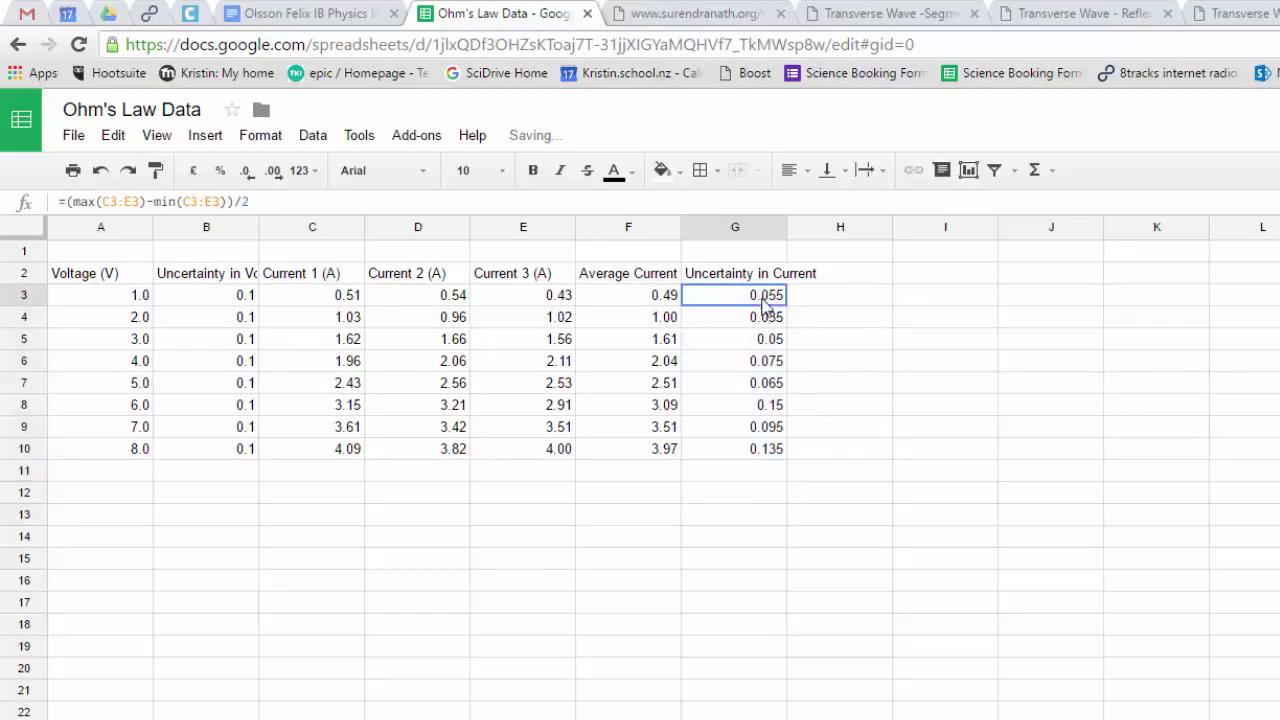
left_click_drag(765, 305, 766, 450)
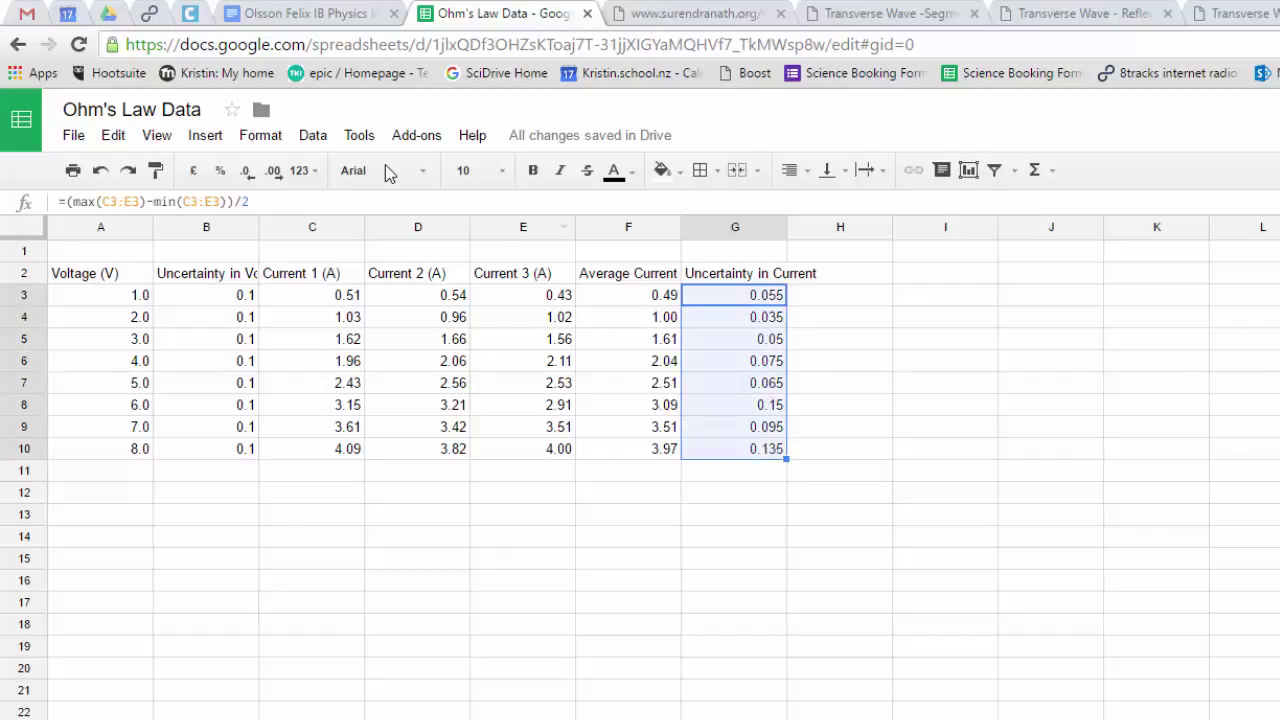
left_click(246, 172)
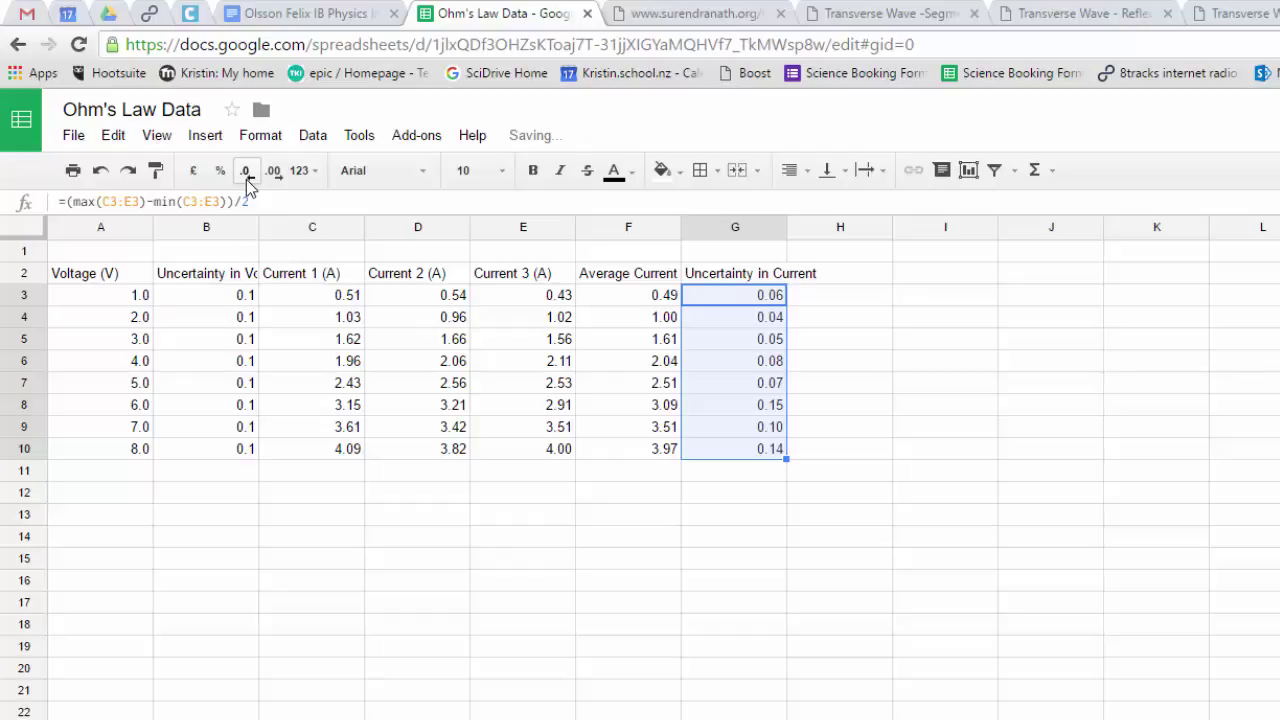
Reduce the current uncertainties in G8:G10 to one decimal place
left_click(758, 406)
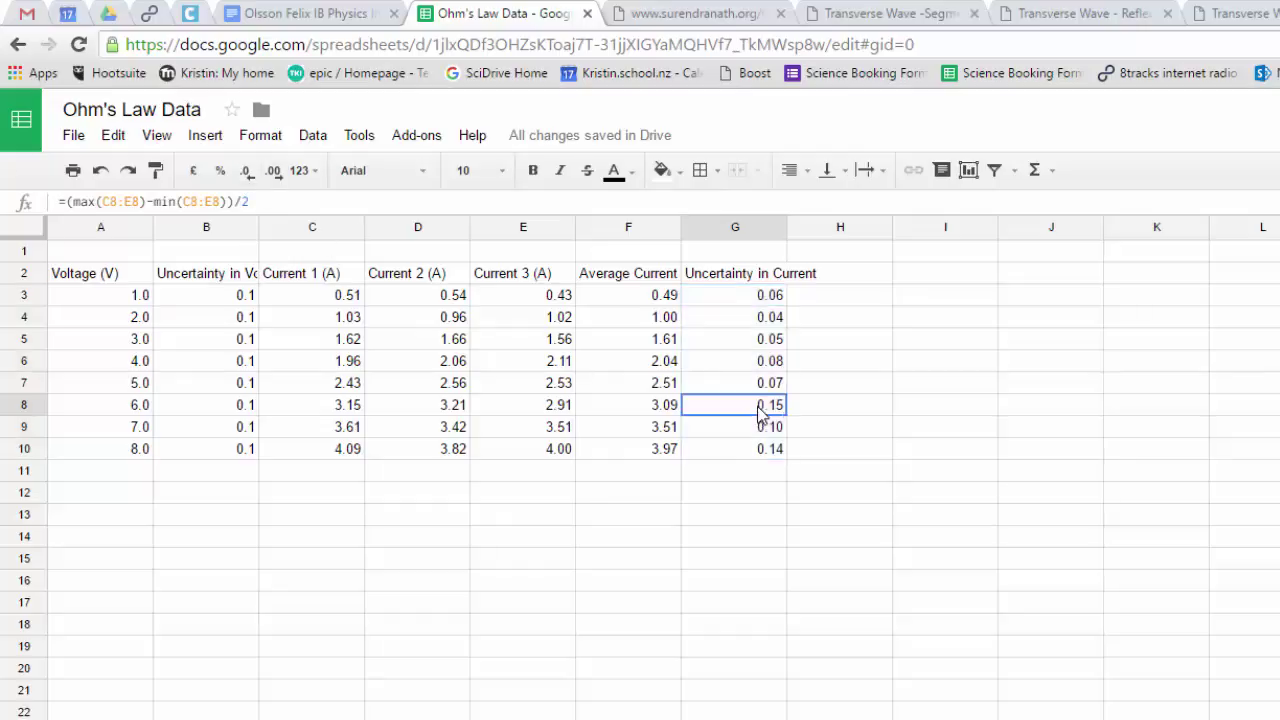
left_click_drag(760, 415, 763, 451)
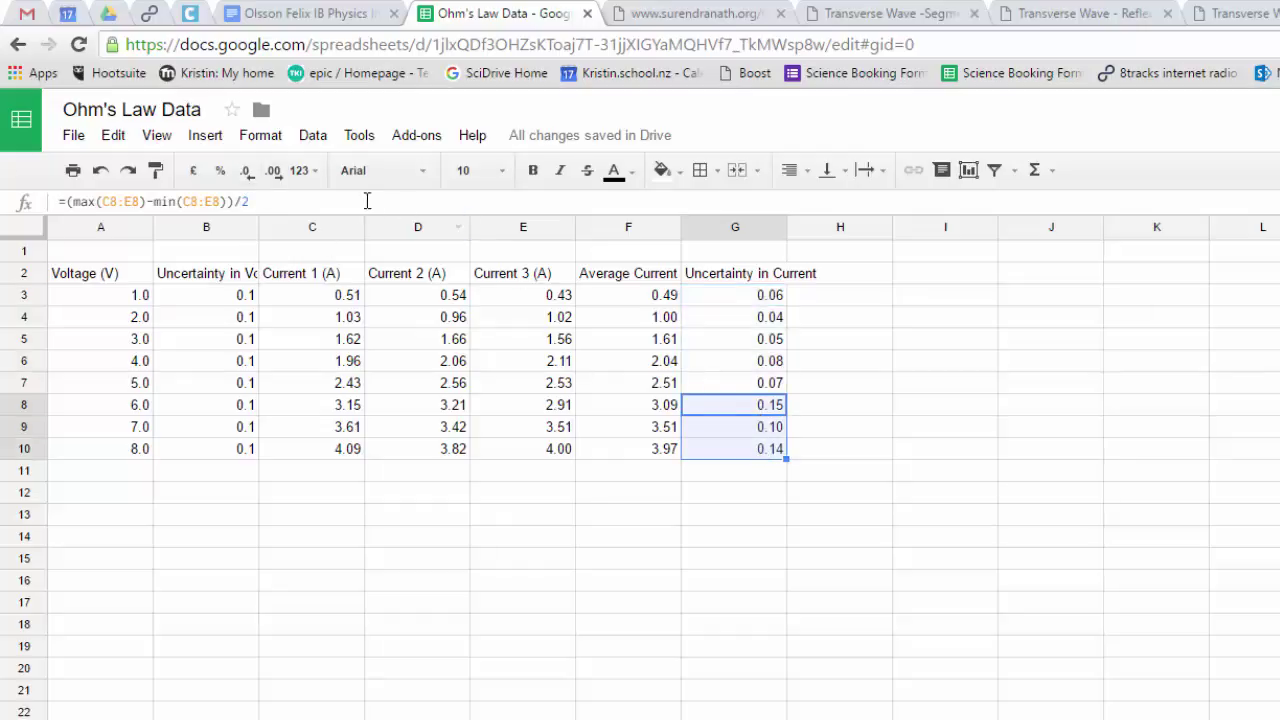
left_click(246, 172)
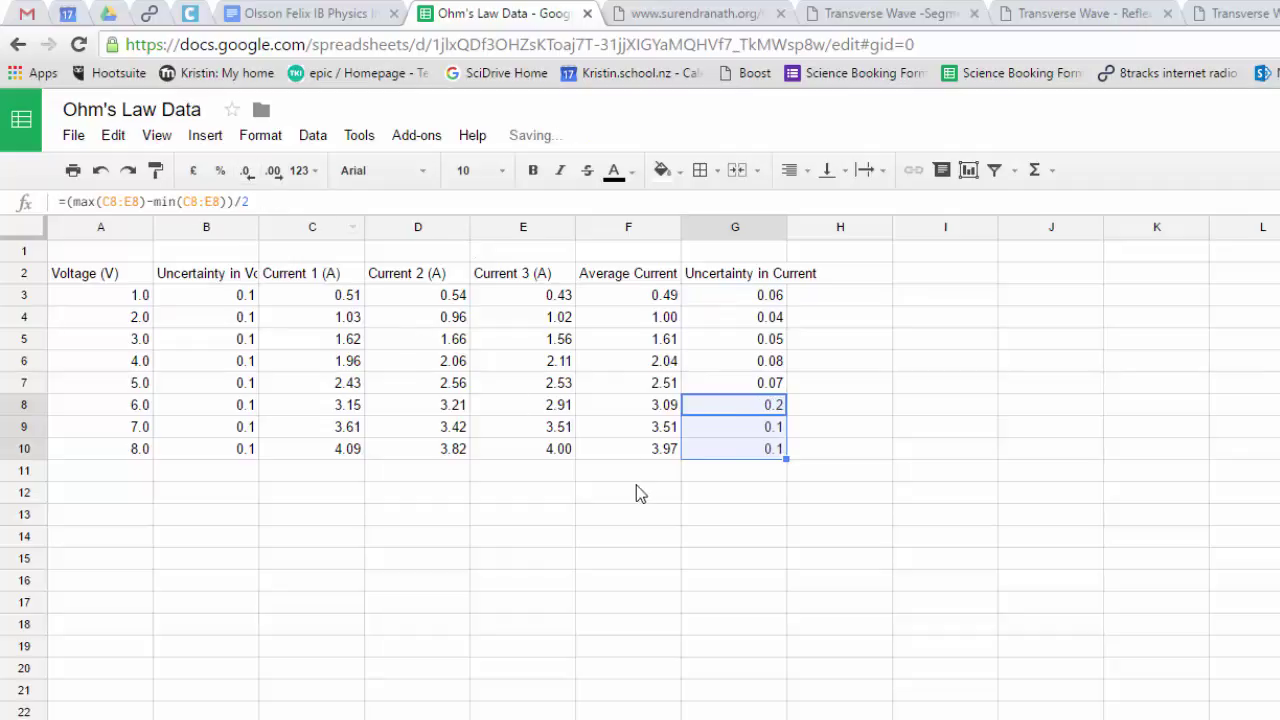
left_click(722, 479)
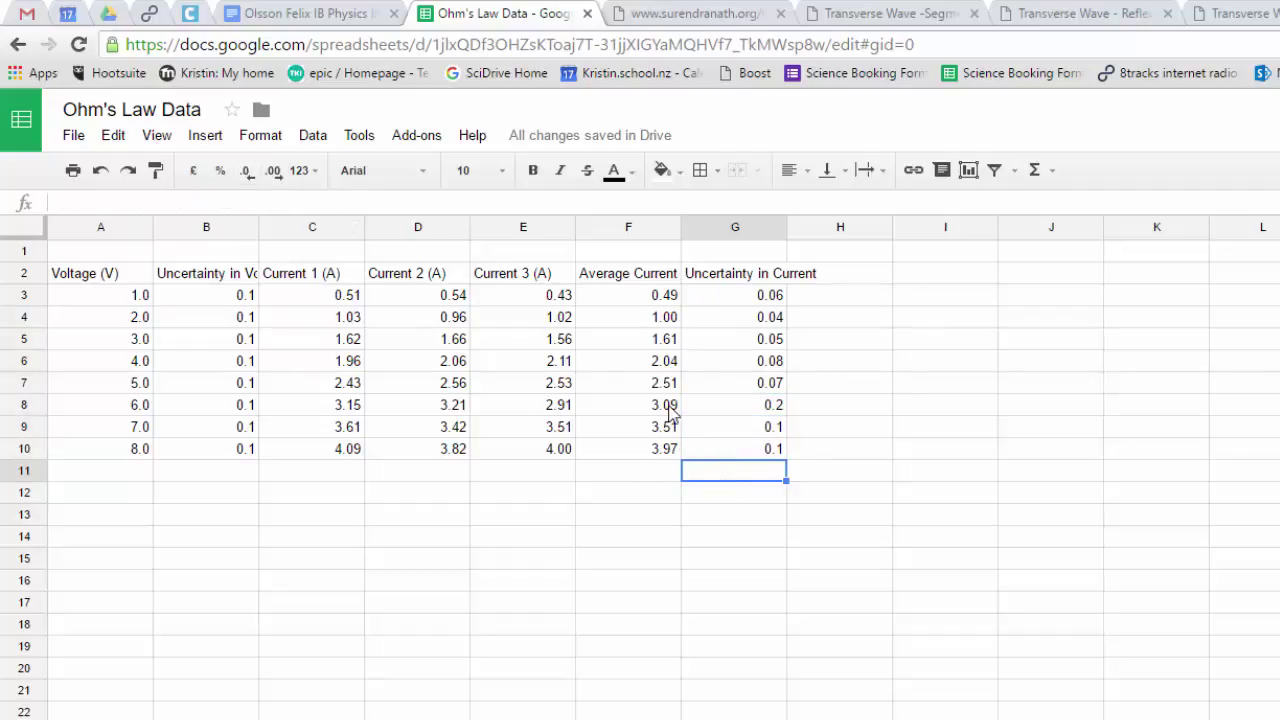
Reduce the average currents in F8:F10 to one decimal place to match their uncertainties
left_click_drag(662, 410, 662, 452)
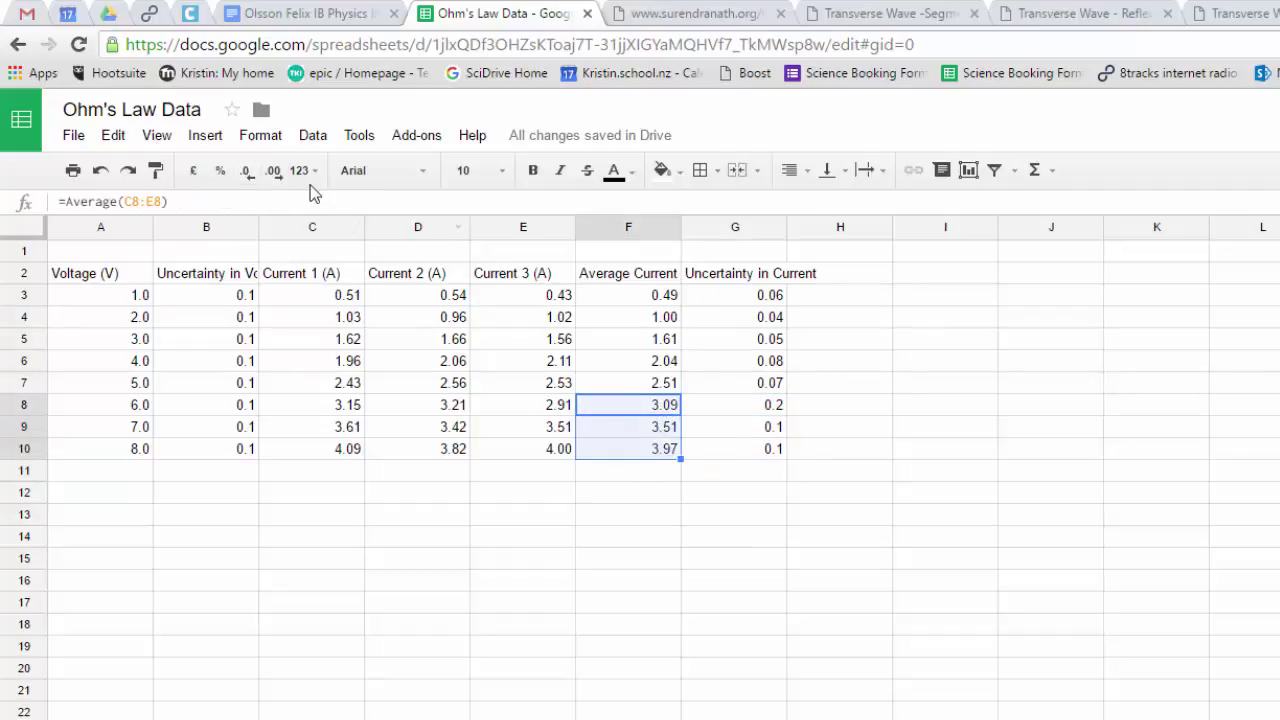
left_click(248, 172)
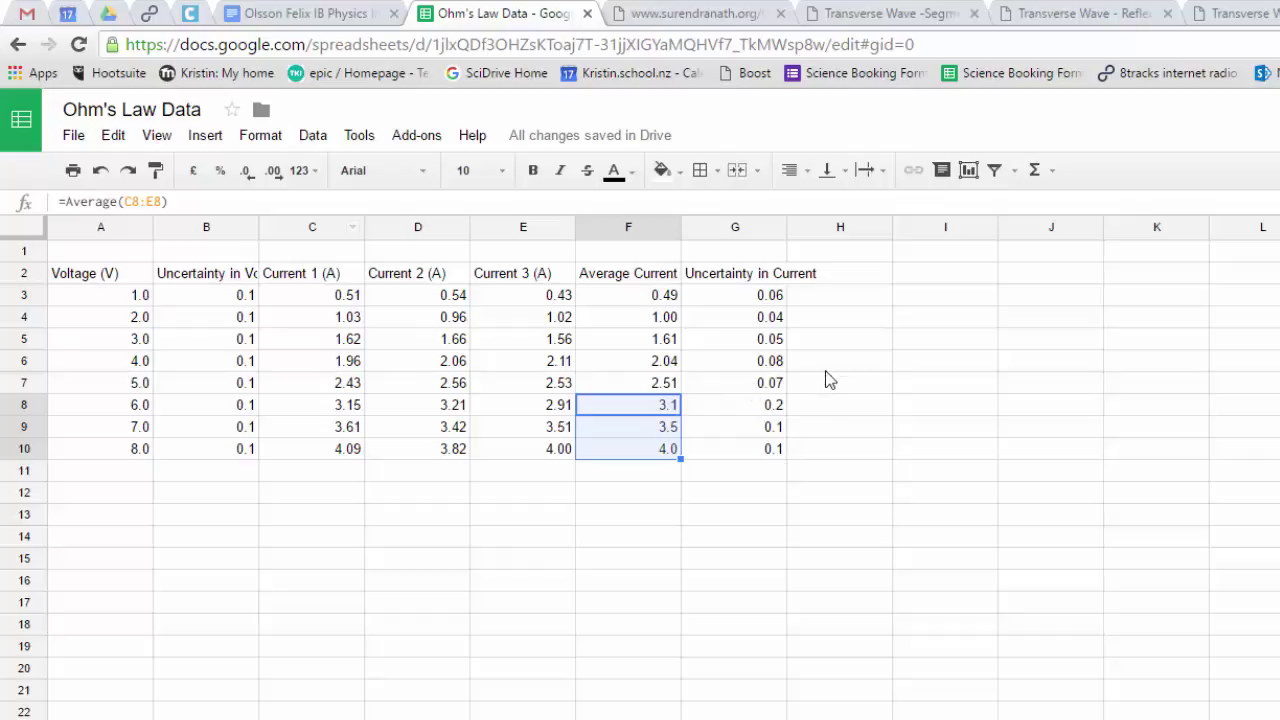
left_click(400, 481)
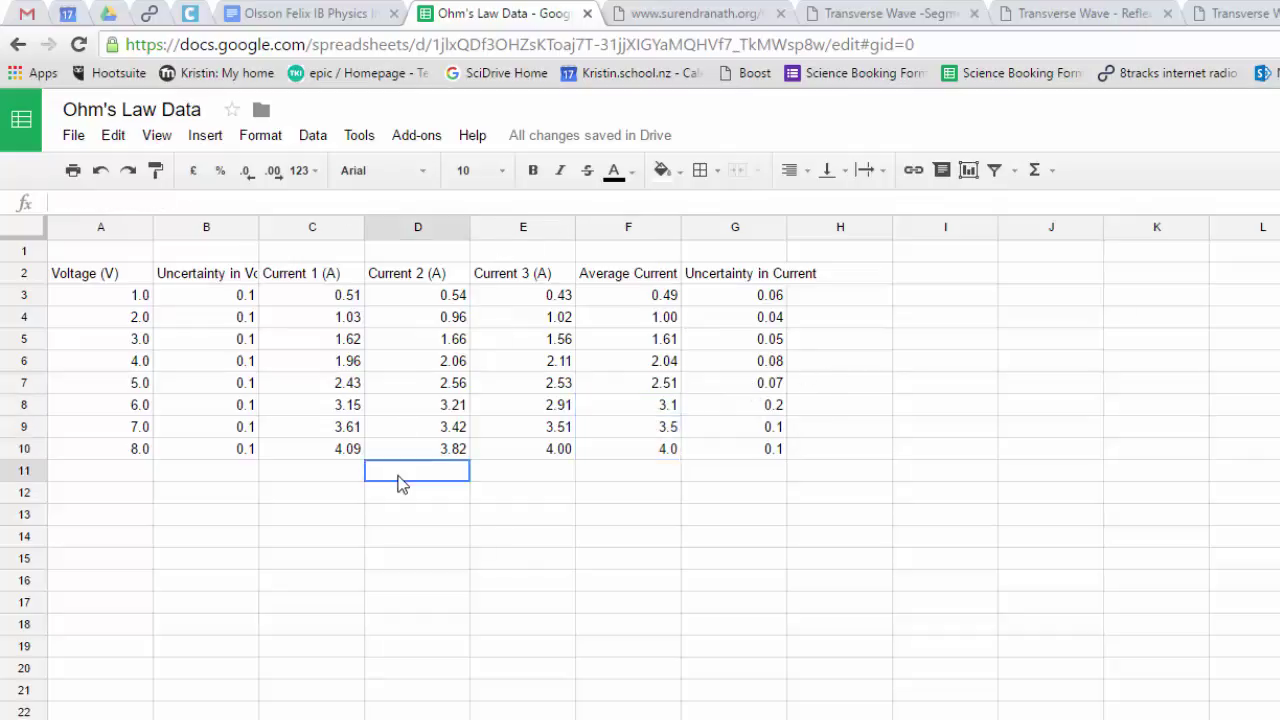
left_click(746, 276)
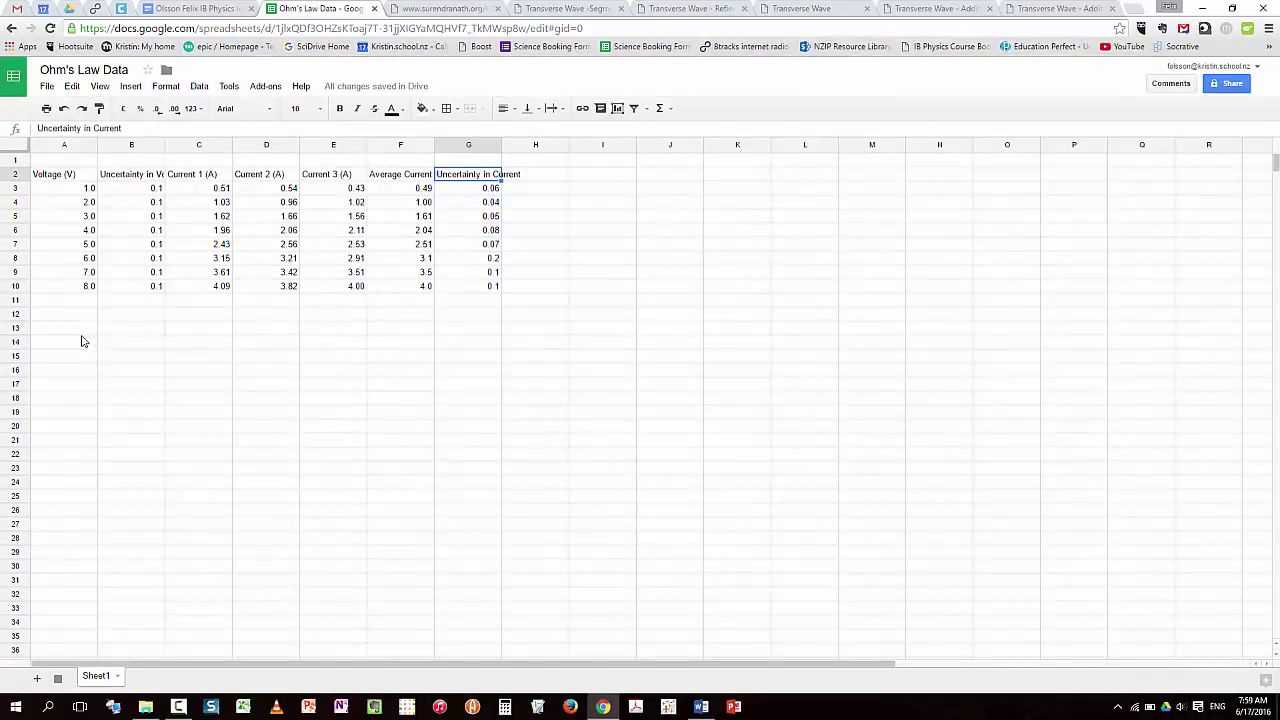
Replace the placeholder line under Raw Data Table in the Google Docs report with the table copied from A2:G10 of the spreadsheet
left_click(172, 8)
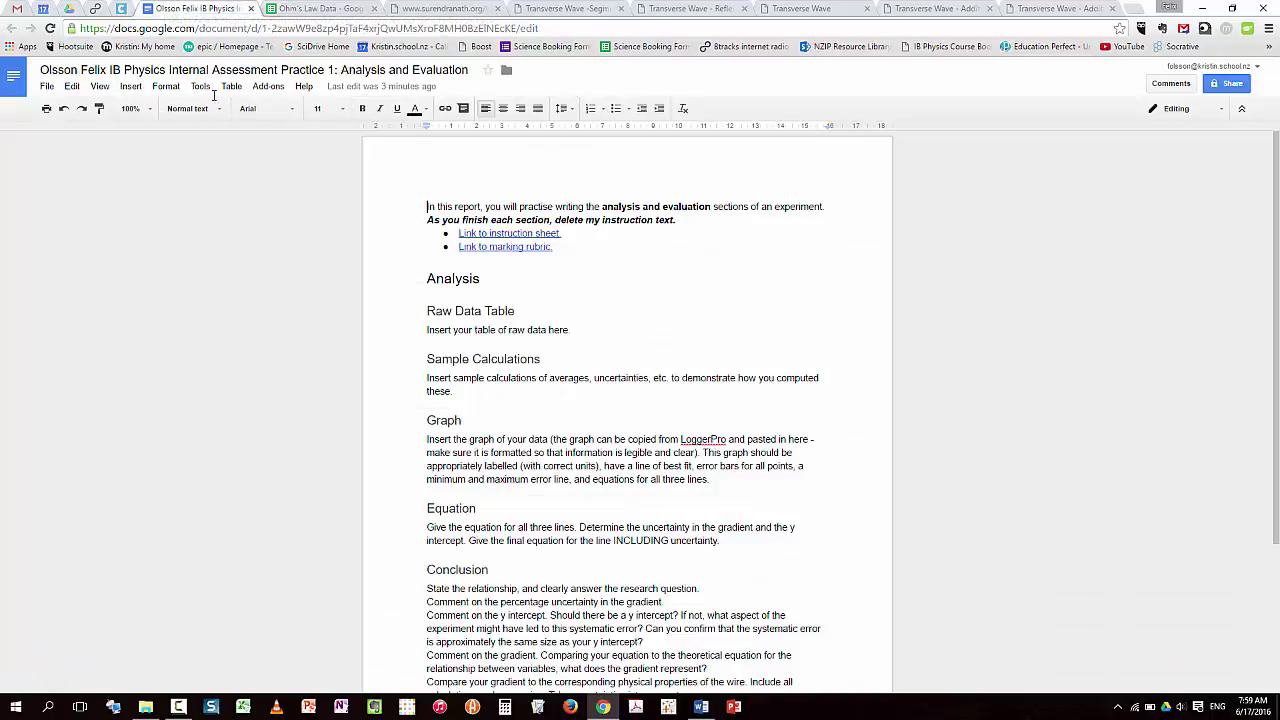
left_click_drag(578, 329, 417, 325)
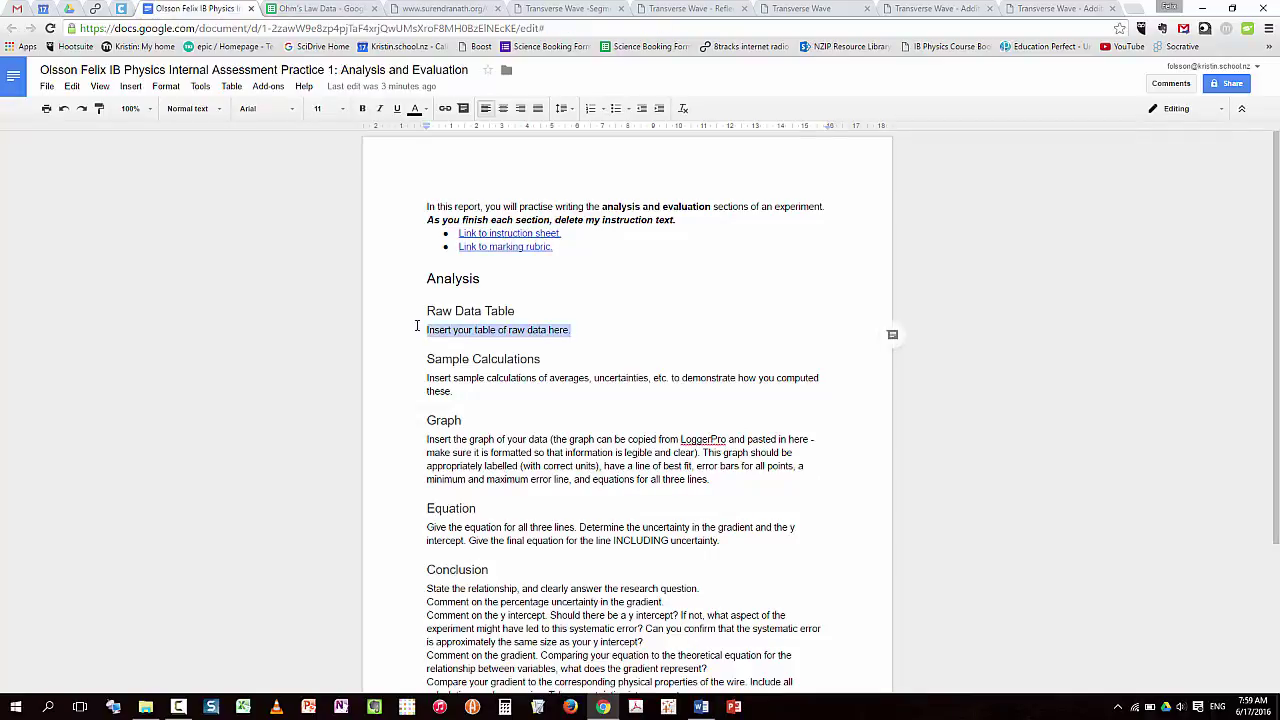
left_click(338, 10)
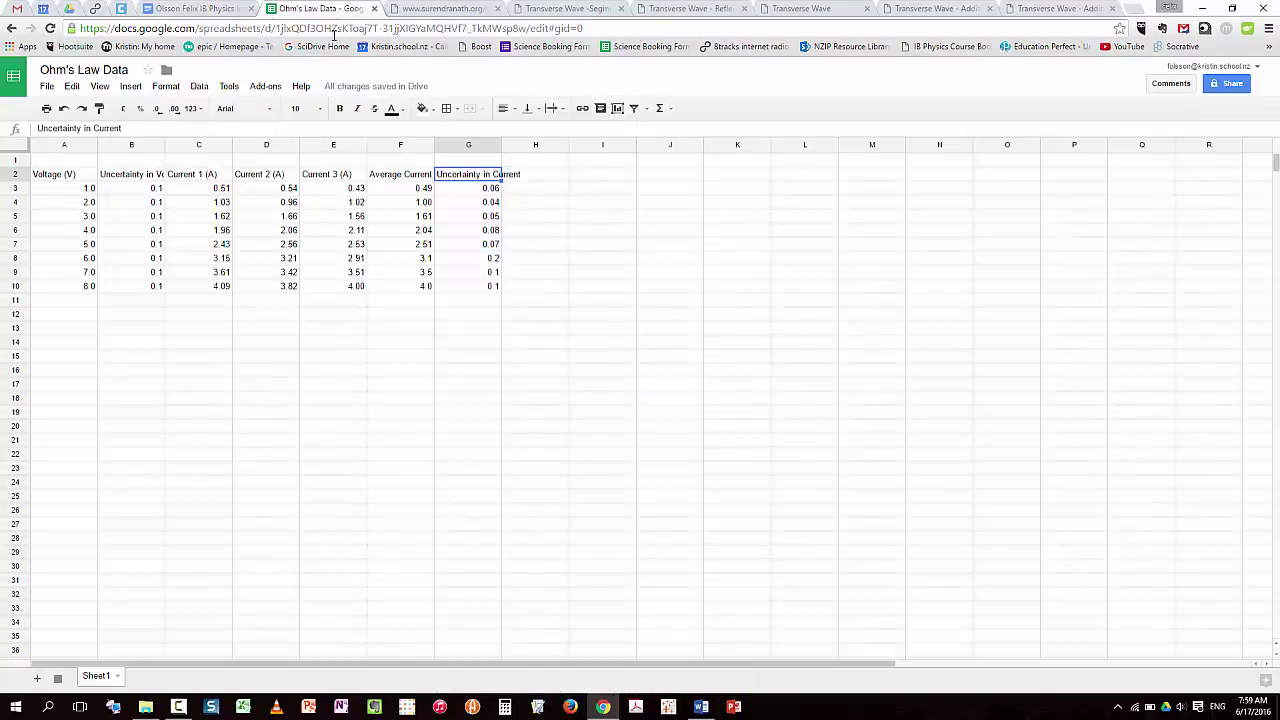
left_click_drag(60, 177, 447, 285)
left_click(210, 9)
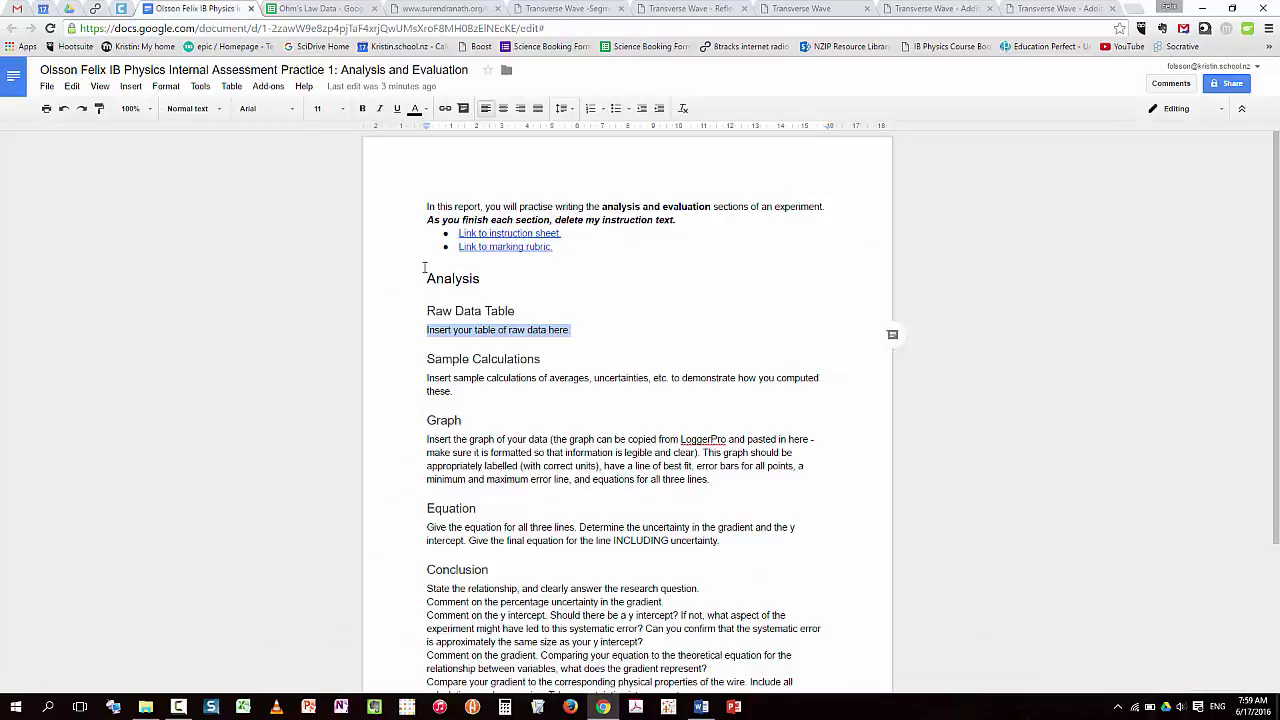
type("Voltage (V)\tUncertainty in Voltage (V)\tCurrent 1 (A)\tCurrent 2 (A)\tCurrent 3 (A)\tAverage Current (A)\tUncertainty in Current 1.0\t0.1\t0.51\t0.54\t0.43\t0.49\t0.06 2.0\t0.1\t1.03\t0.96\t1.02\t1.00\t0.04 3.0\t0.1\t1.62\t1.66\t1.56\t1.61\t0.05 4.0\t0.1\t1.96\t2.06\t2.11\t2.04\t0.08 5.0\t0.1\t2.43\t2.56\t2.53\t2.51\t0.07 6.0\t0.1\t3.15\t3.21\t2.91\t3.1\t0.2 7.0\t0.1\t3.61\t3.42\t3.51\t3.5\t0.1 8.0\t0.1\t4.09\t3.82\t4.00\t4.0\t0.1")
left_click(436, 327)
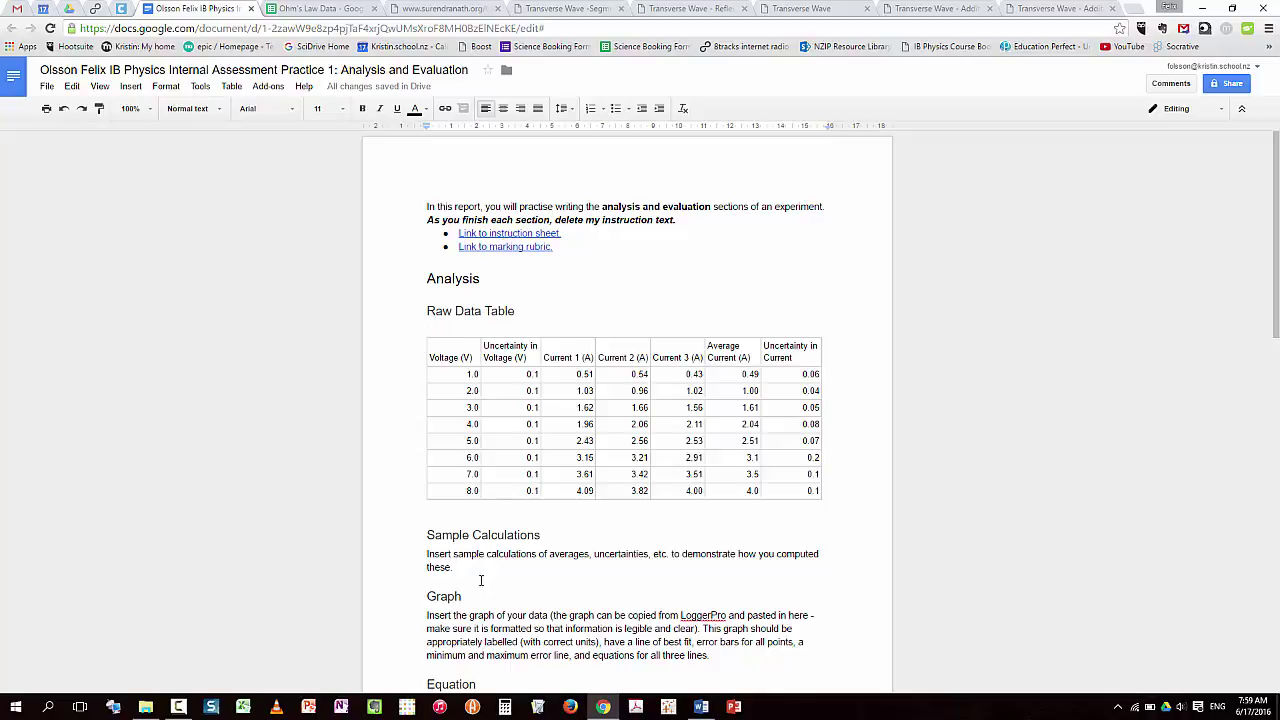
left_click(434, 344)
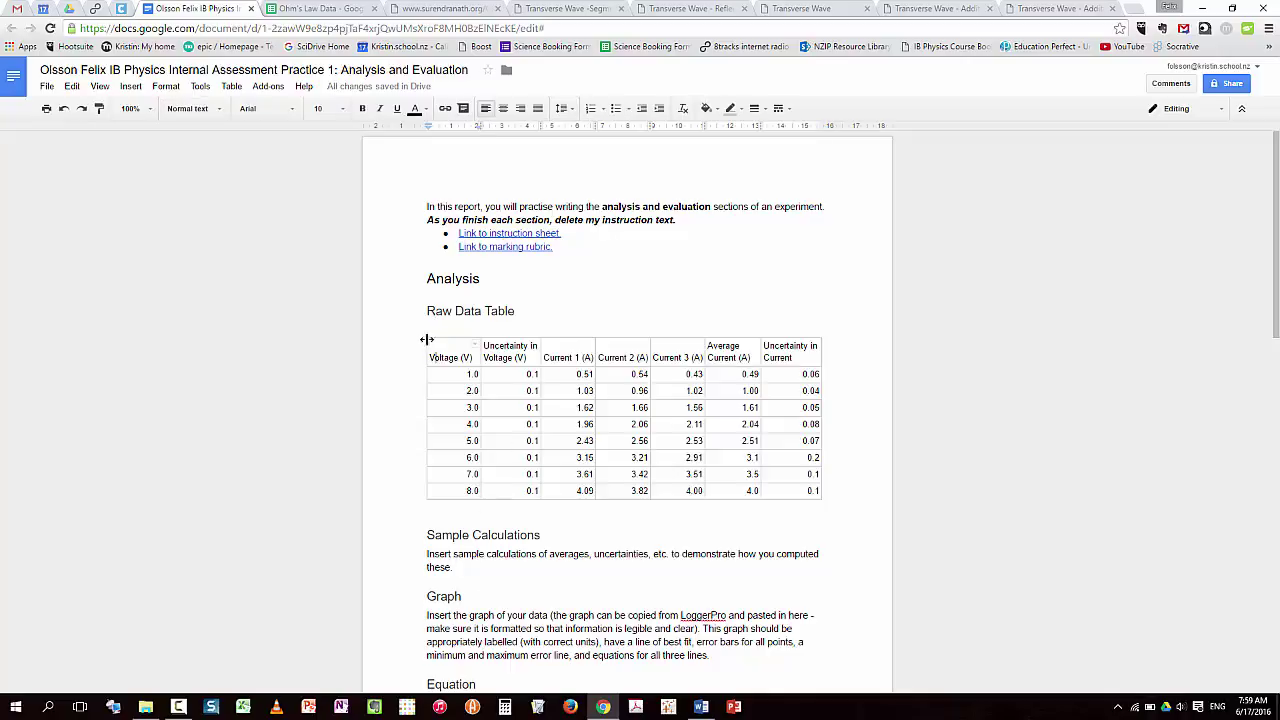
left_click(427, 340)
left_click_drag(430, 342, 800, 492)
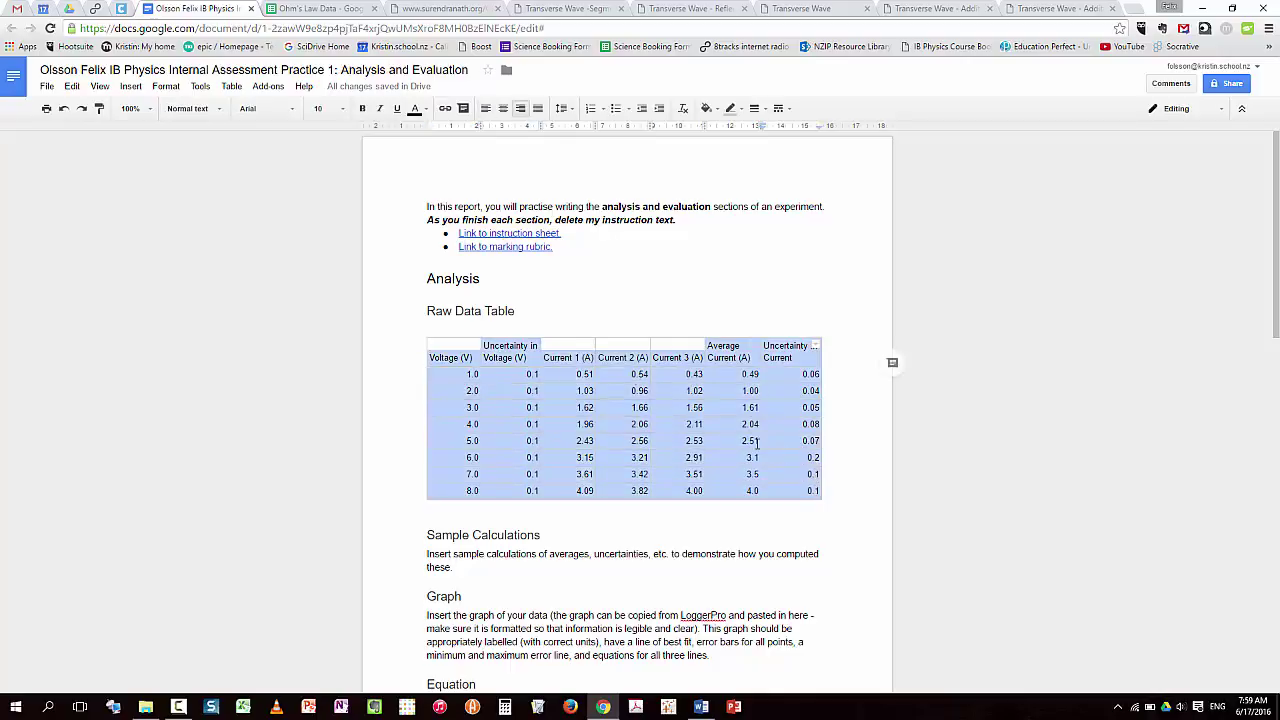
right_click(515, 344)
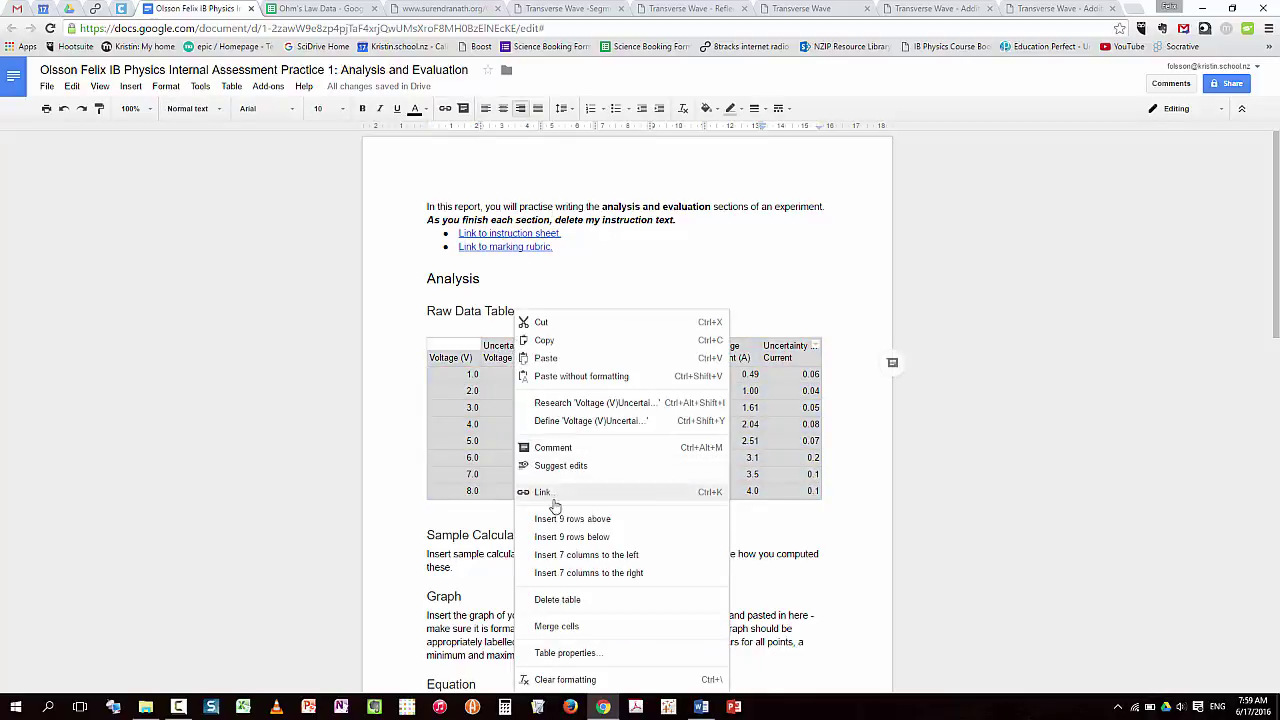
left_click(638, 655)
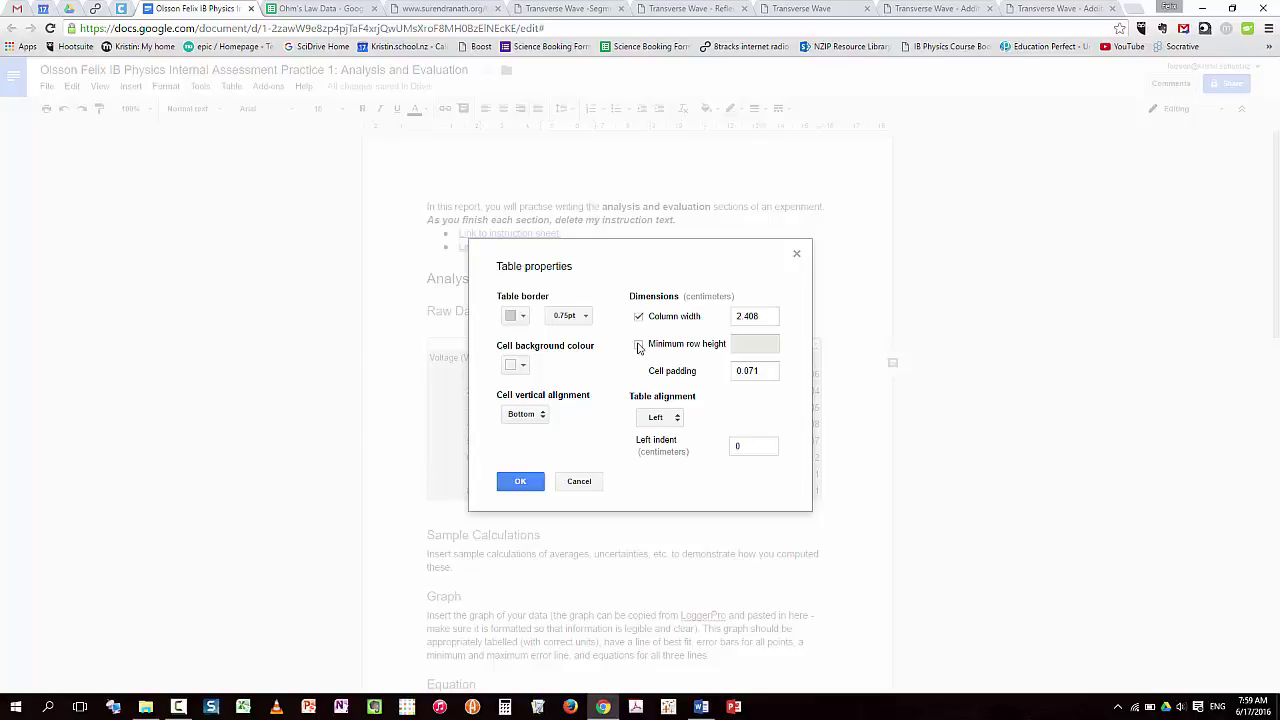
left_click(638, 345)
left_click(638, 345)
left_click(579, 481)
left_click(701, 308)
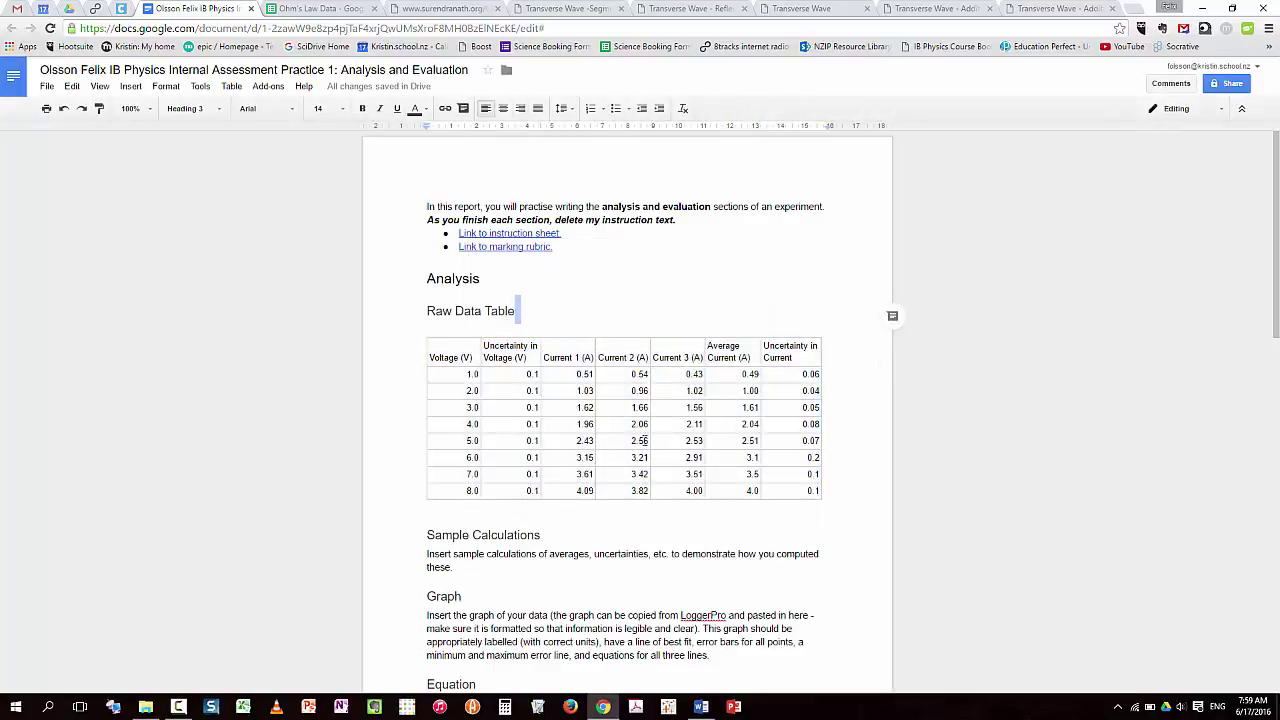
Add the unit (A) to the "Uncertainty in Current" heading of the raw data table
left_click(795, 358)
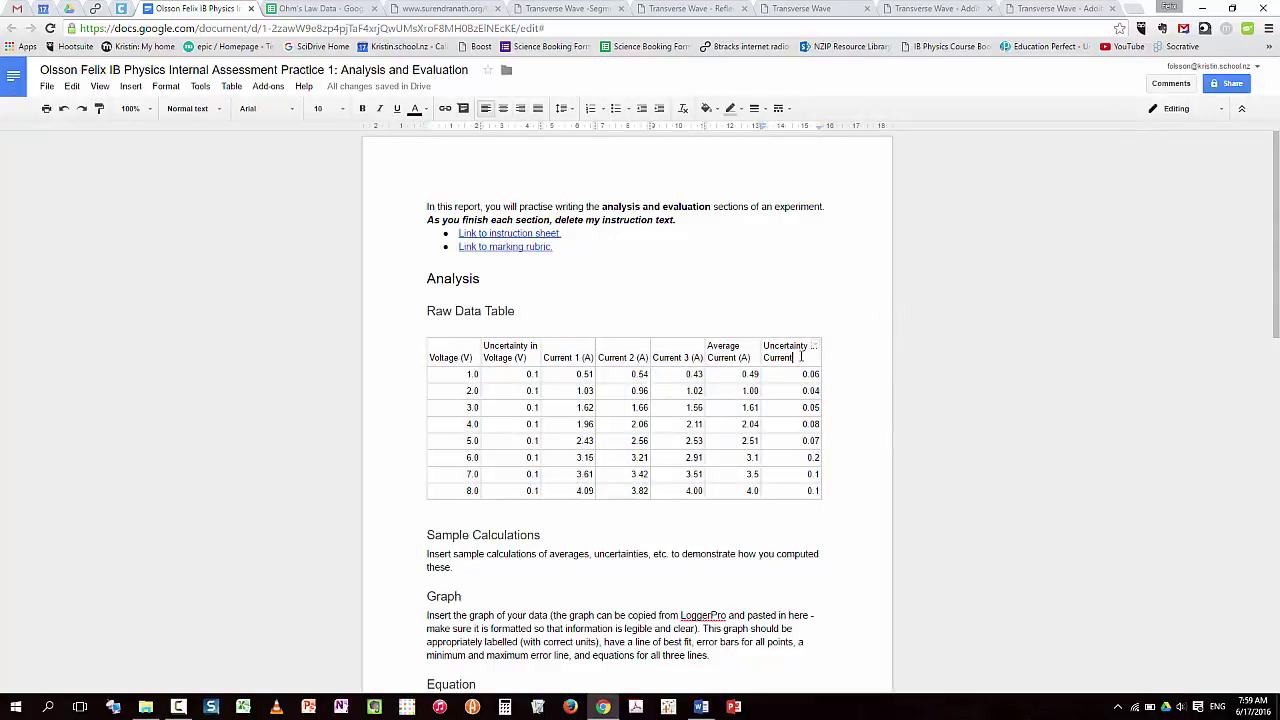
type("(A)")
left_click(539, 309)
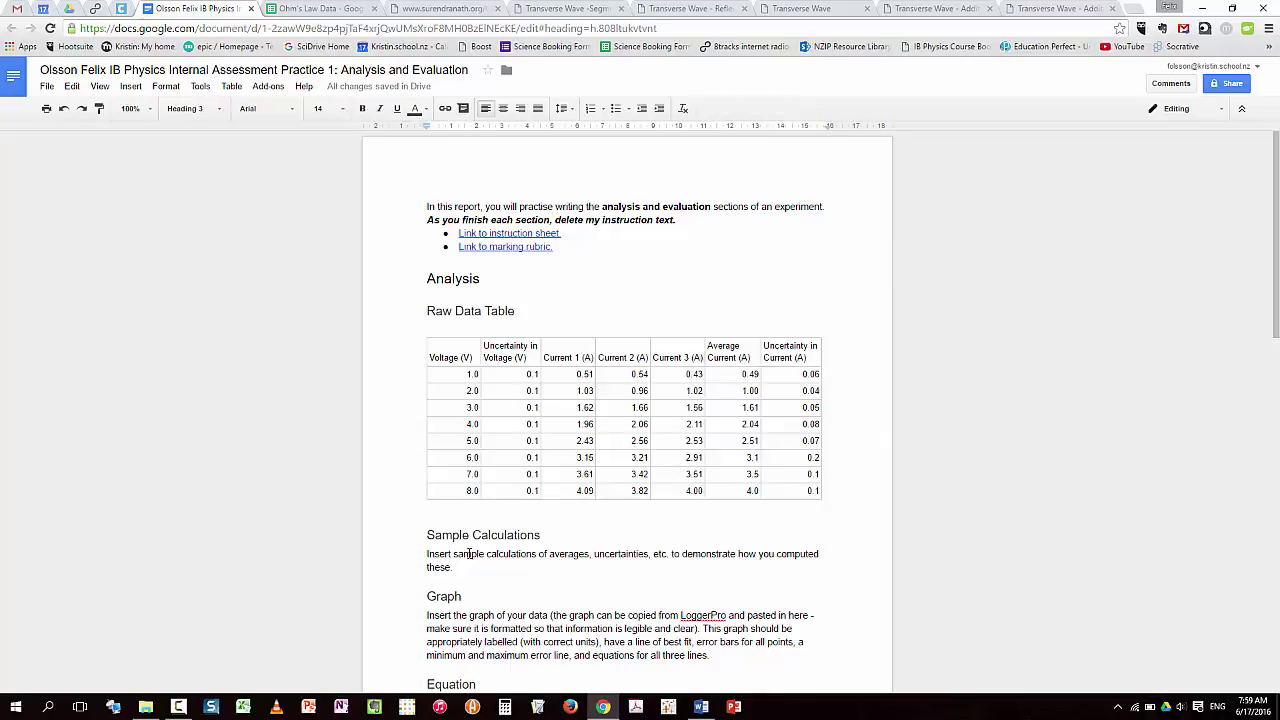
Delete the instruction text under Sample Calculations and start an empty body line below that heading
scroll(469, 553, "down", 3)
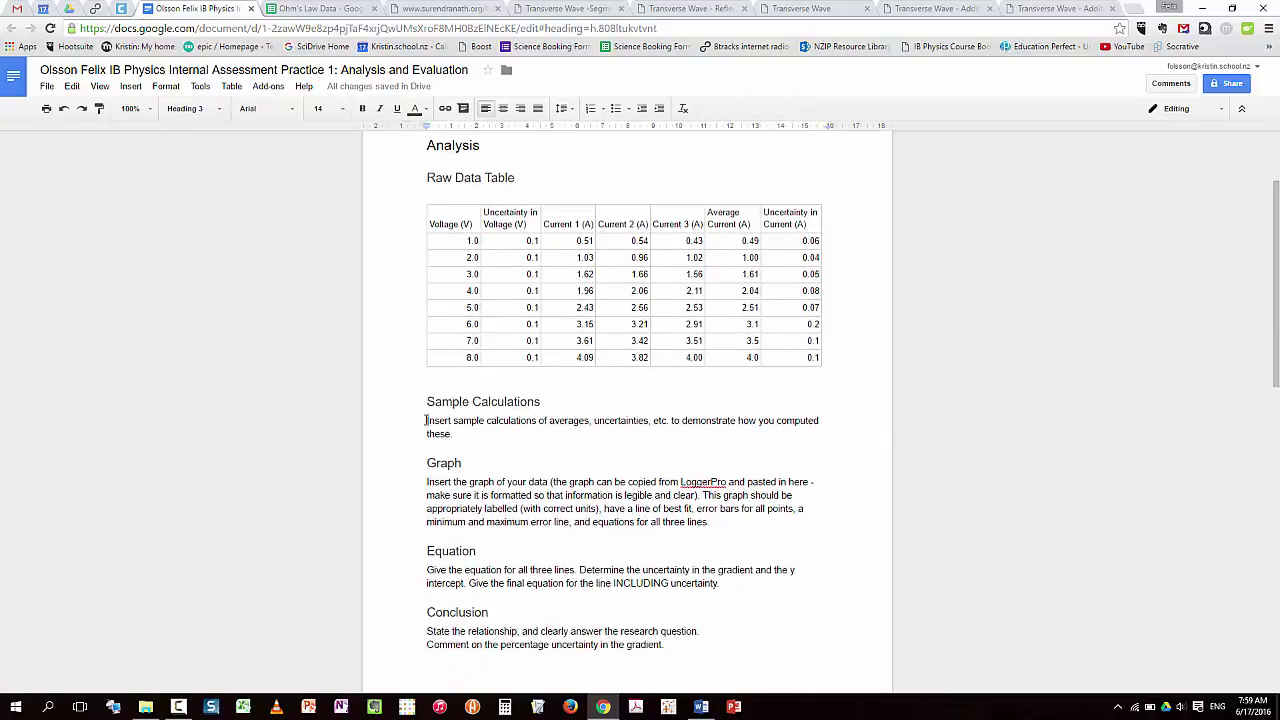
left_click_drag(425, 420, 460, 435)
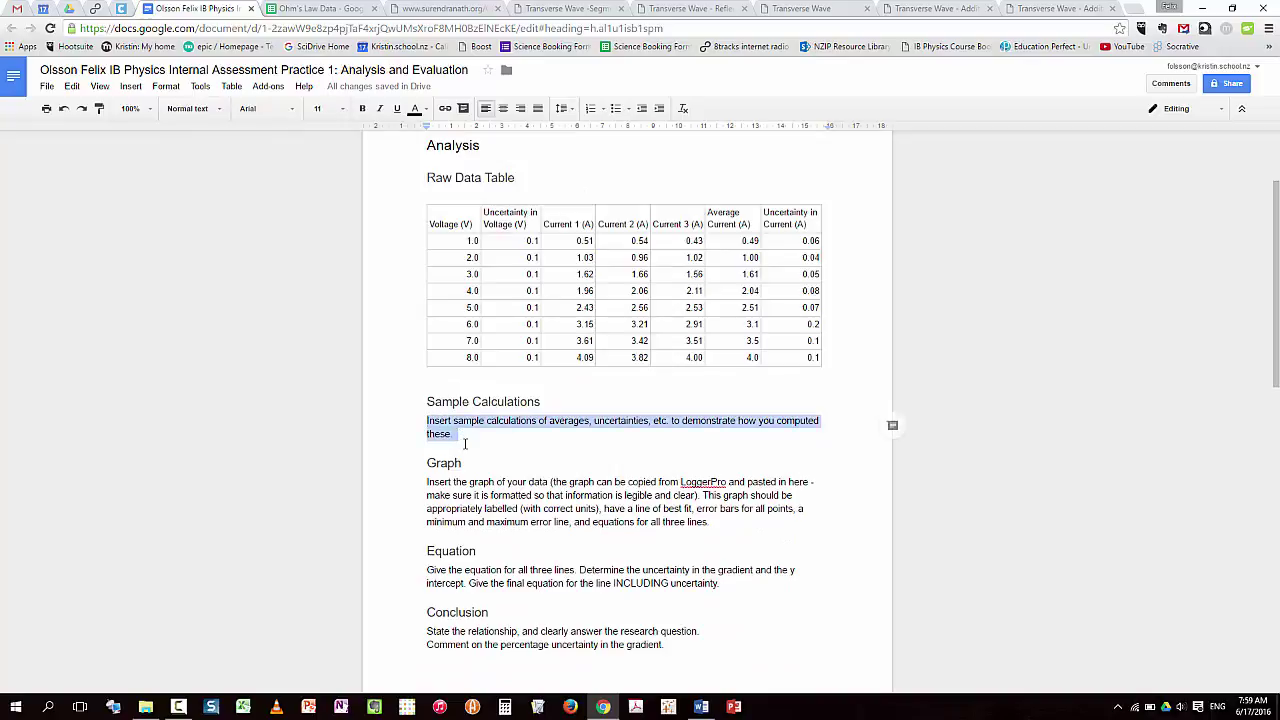
key("BackSpace")
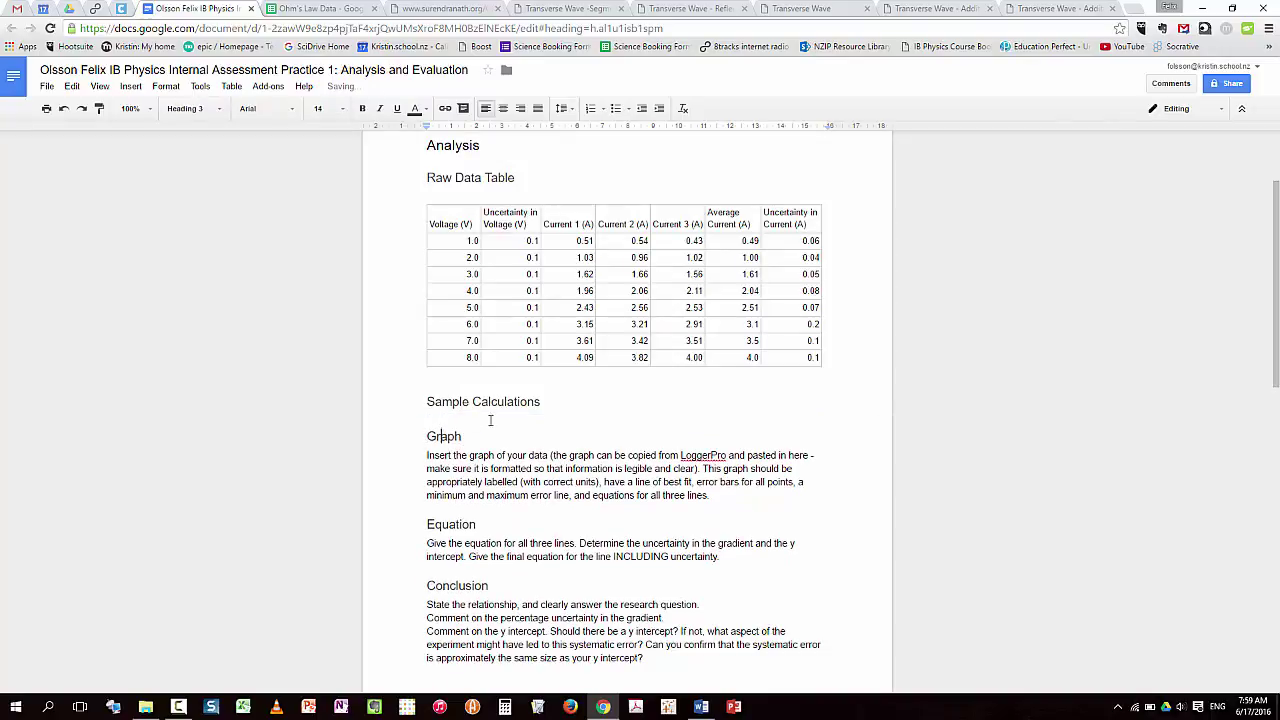
left_click(563, 406)
key("Return")
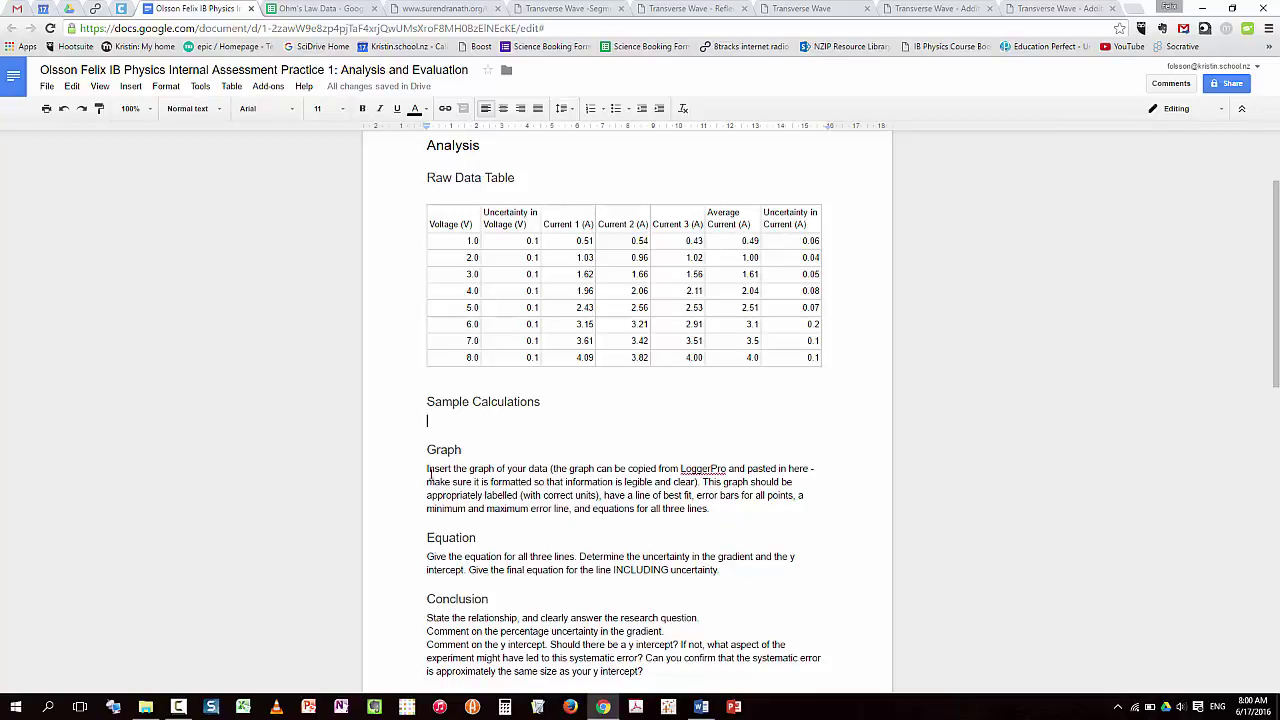
Switch to Logger Pro and fill the X column with the voltages copied from A3:A10 of the Ohm's Law Data spreadsheet
left_click(539, 707)
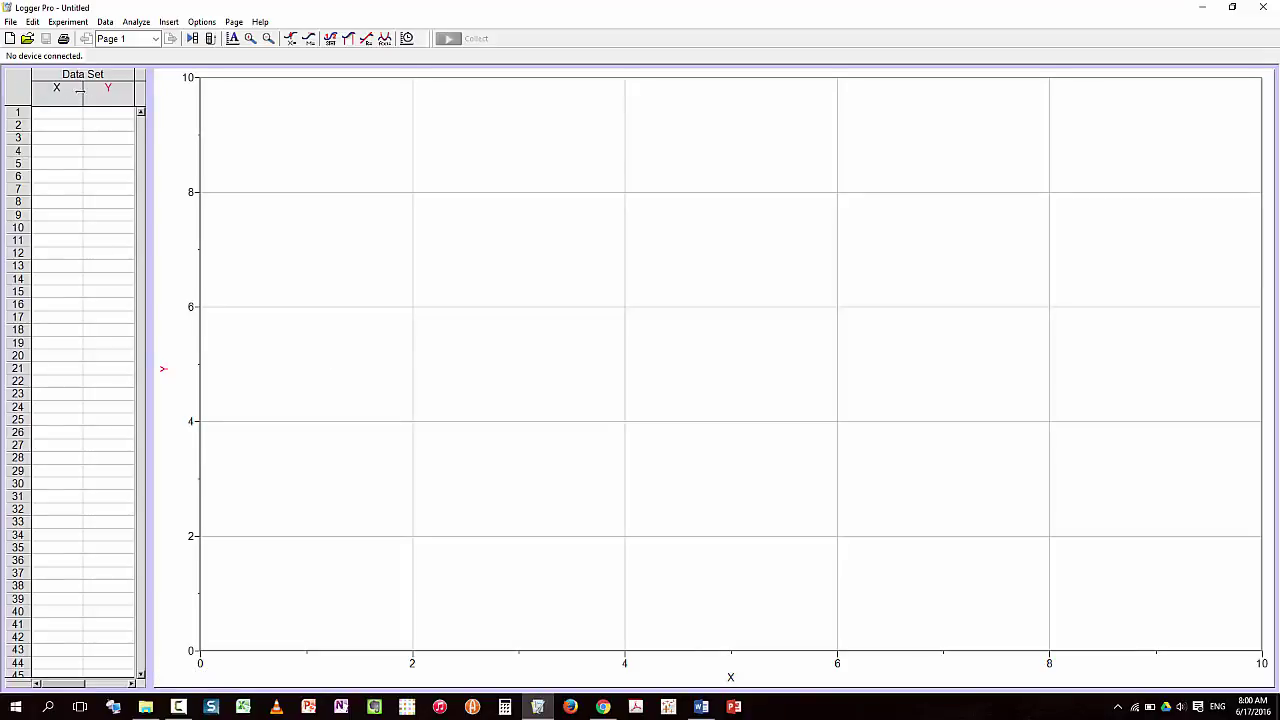
key("alt+Tab")
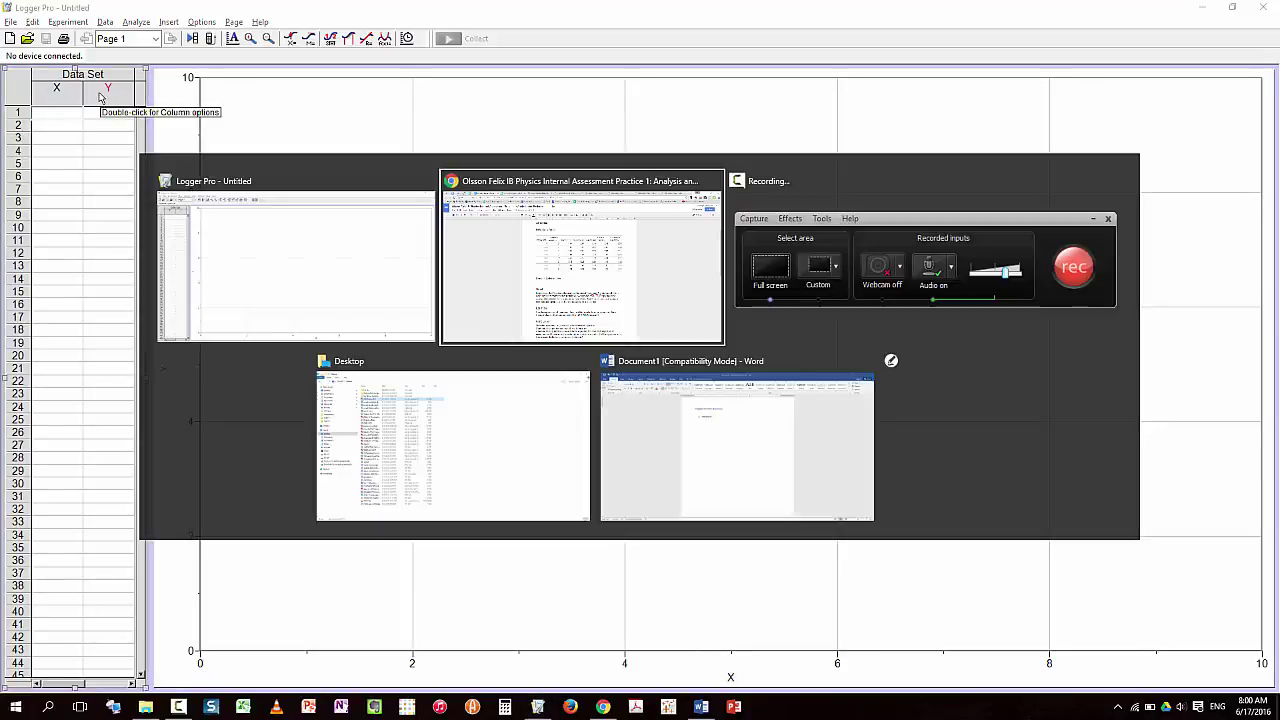
left_click(305, 12)
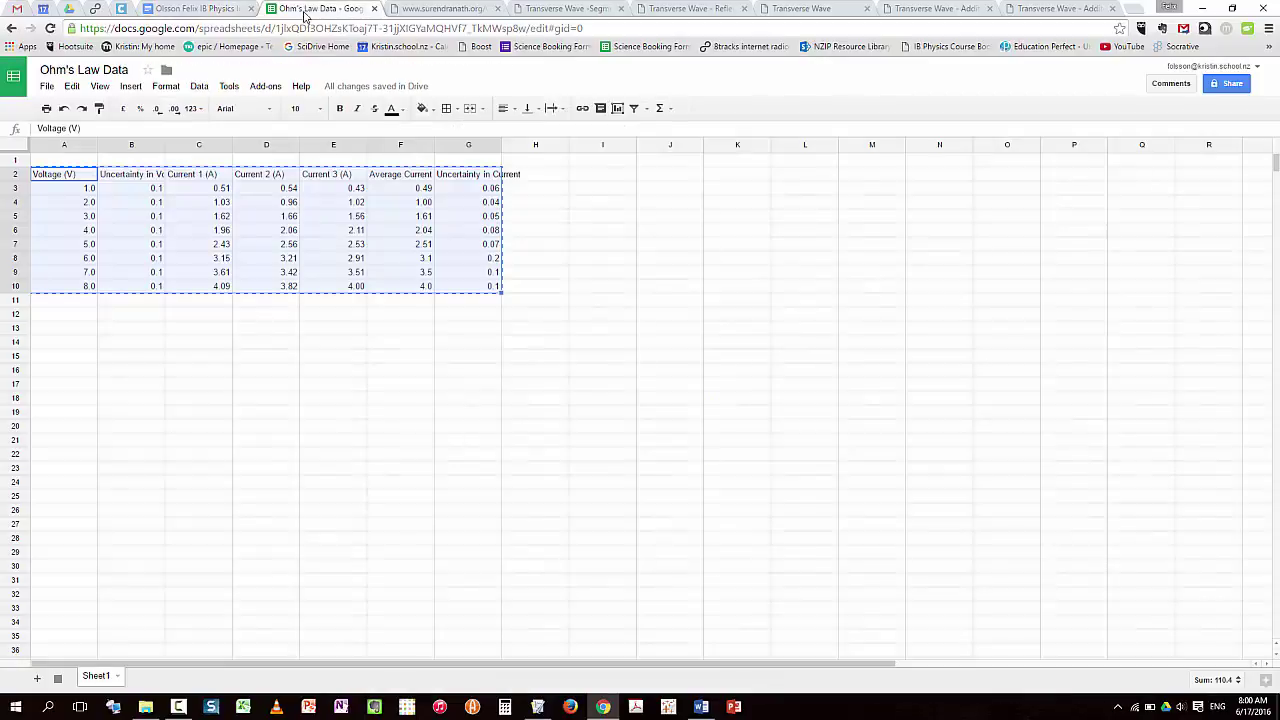
left_click(126, 206)
left_click_drag(89, 192, 70, 290)
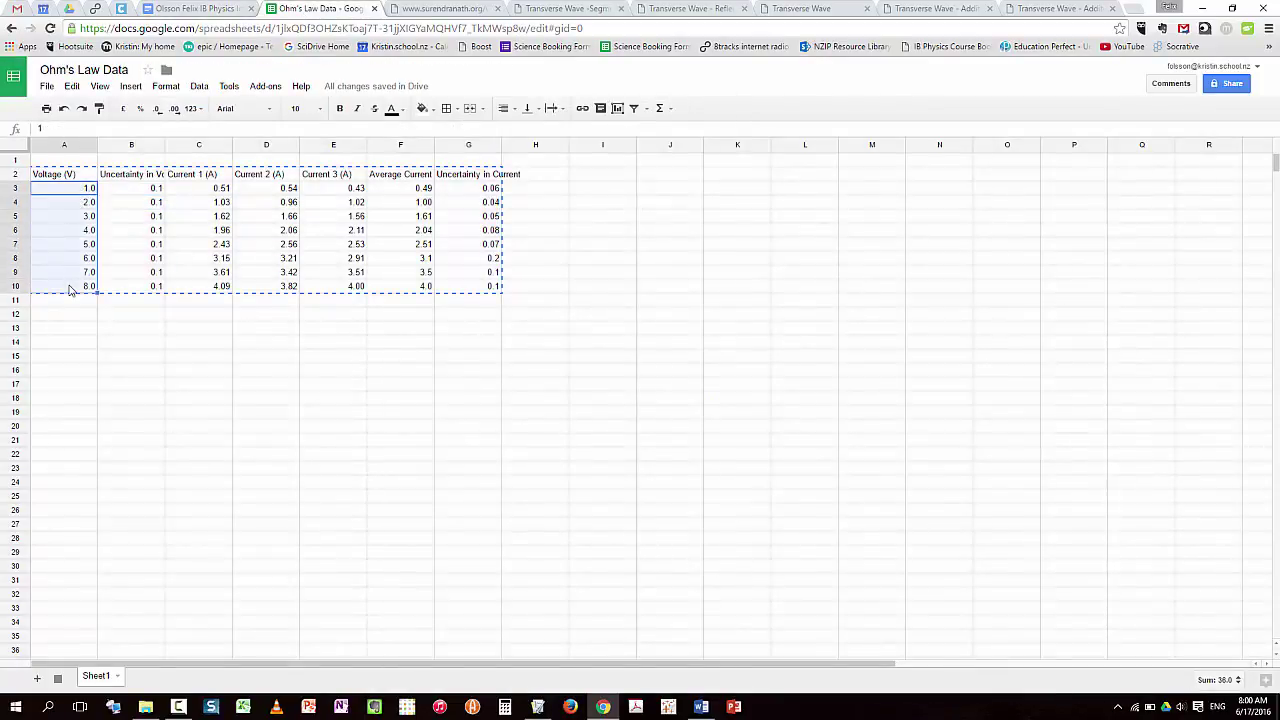
left_click(205, 8)
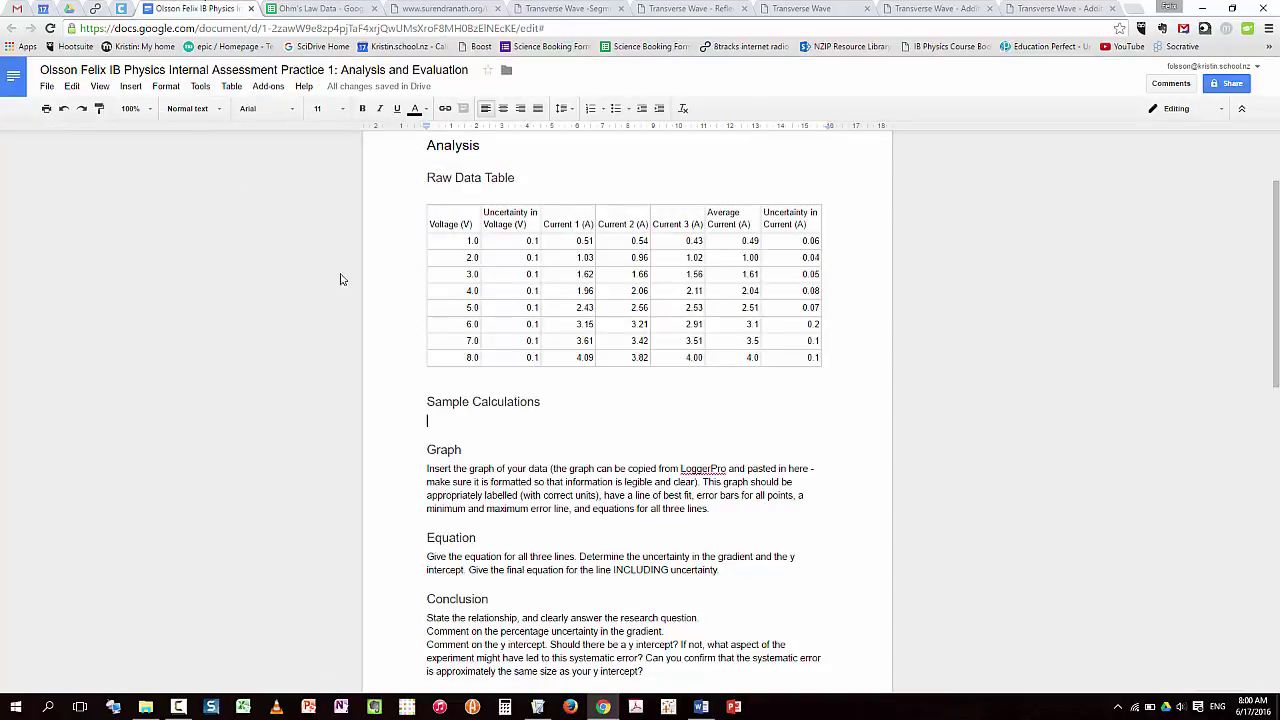
left_click(304, 8)
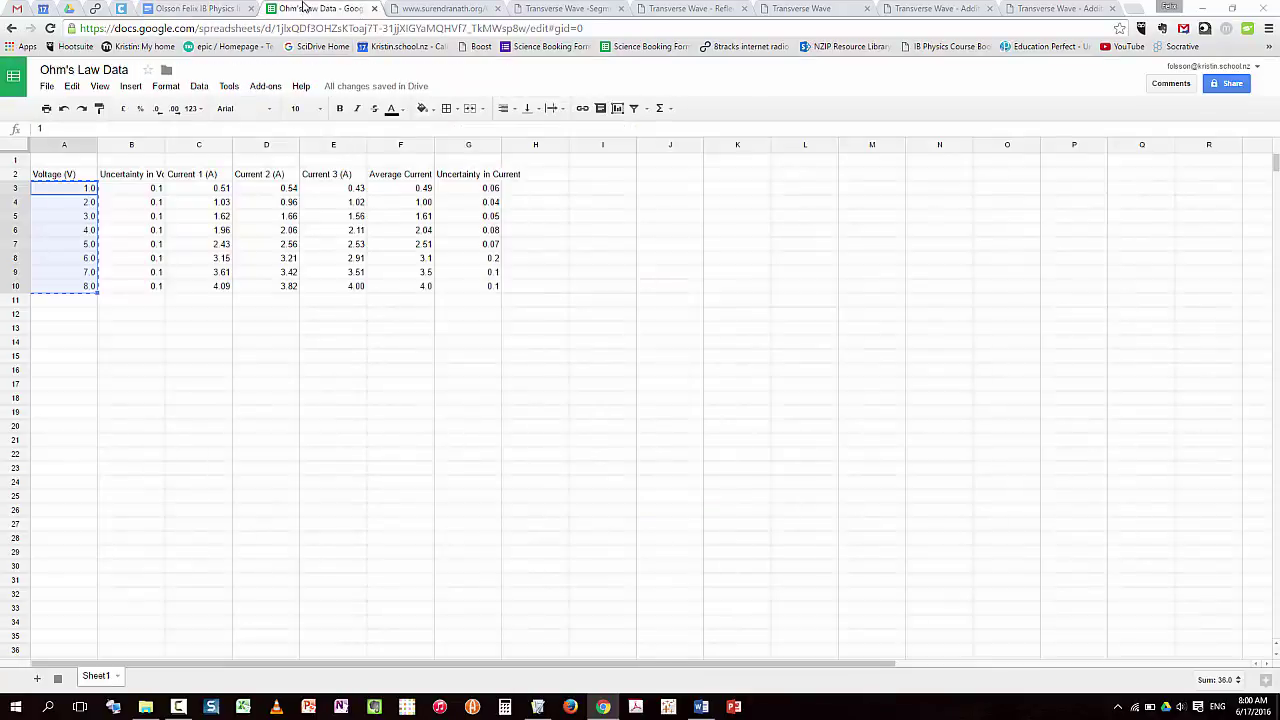
key("alt+Tab")
type("1 2 3 4 5 6 7 8")
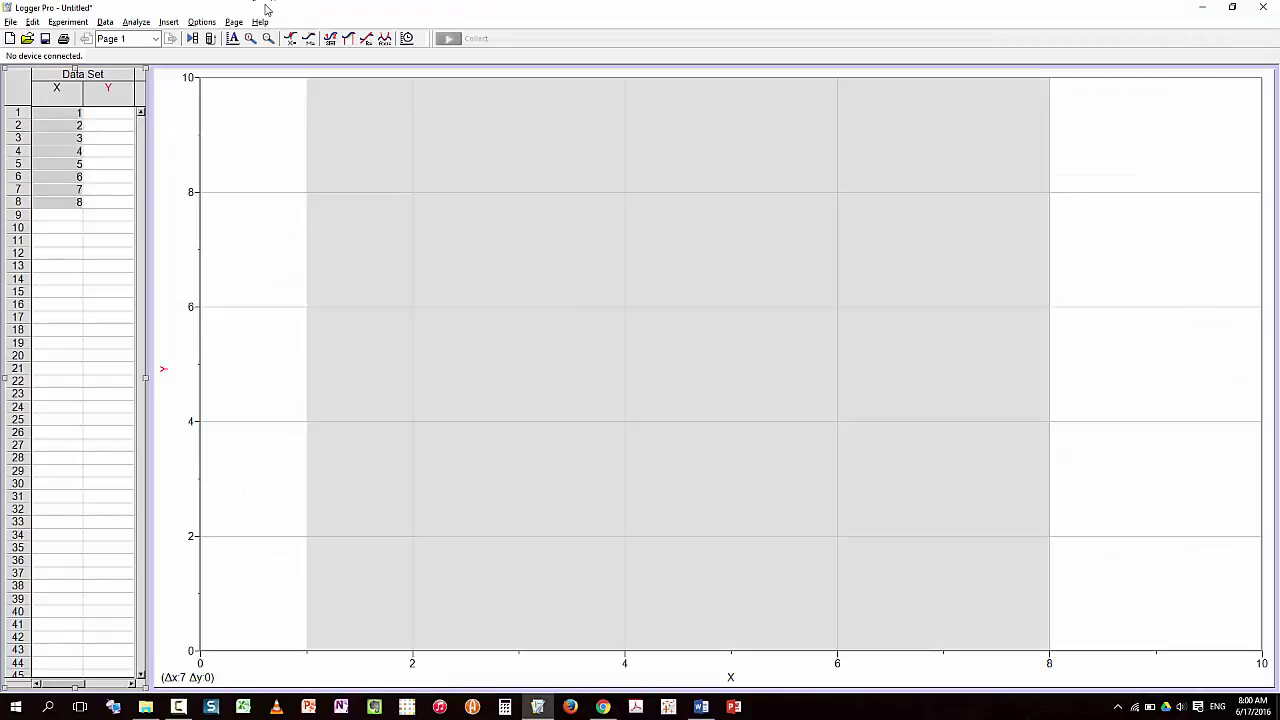
Copy the average currents in F3:F10 of the Google Sheets spreadsheet into the Y column of the Logger Pro data set
key("alt+Tab")
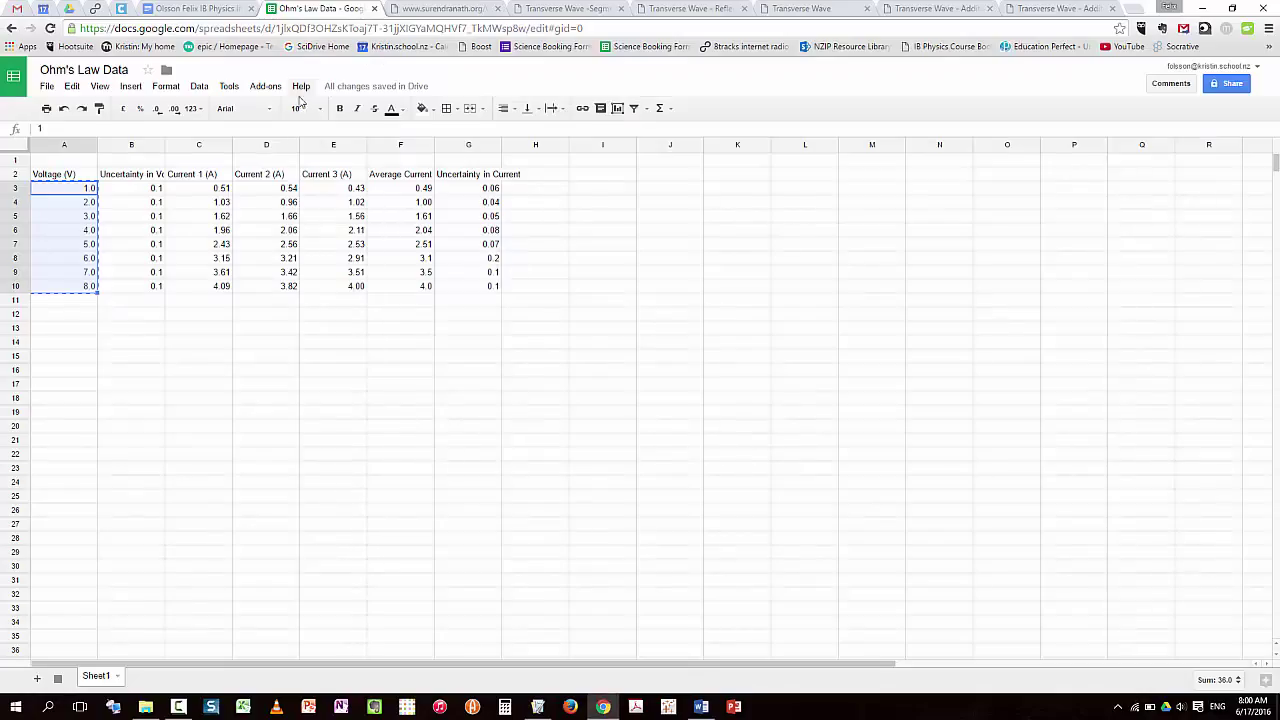
left_click(372, 176)
left_click(383, 190)
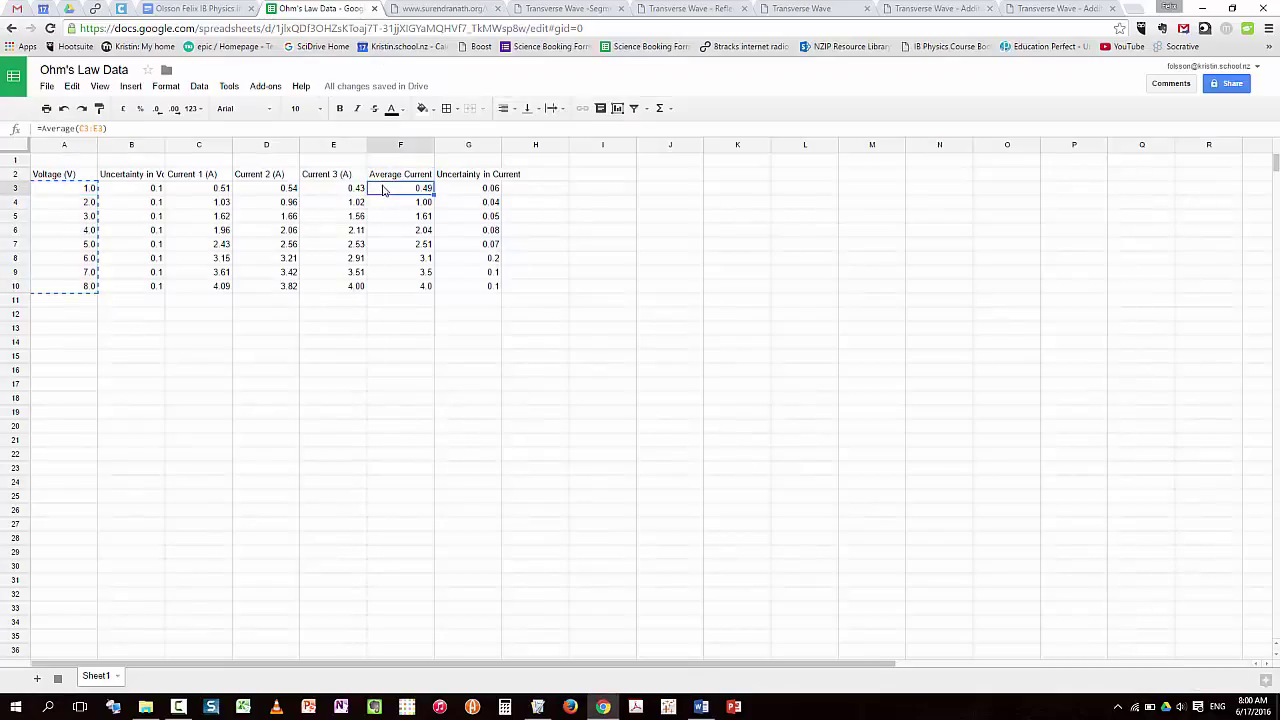
left_click_drag(383, 200, 415, 282)
key("ctrl+c")
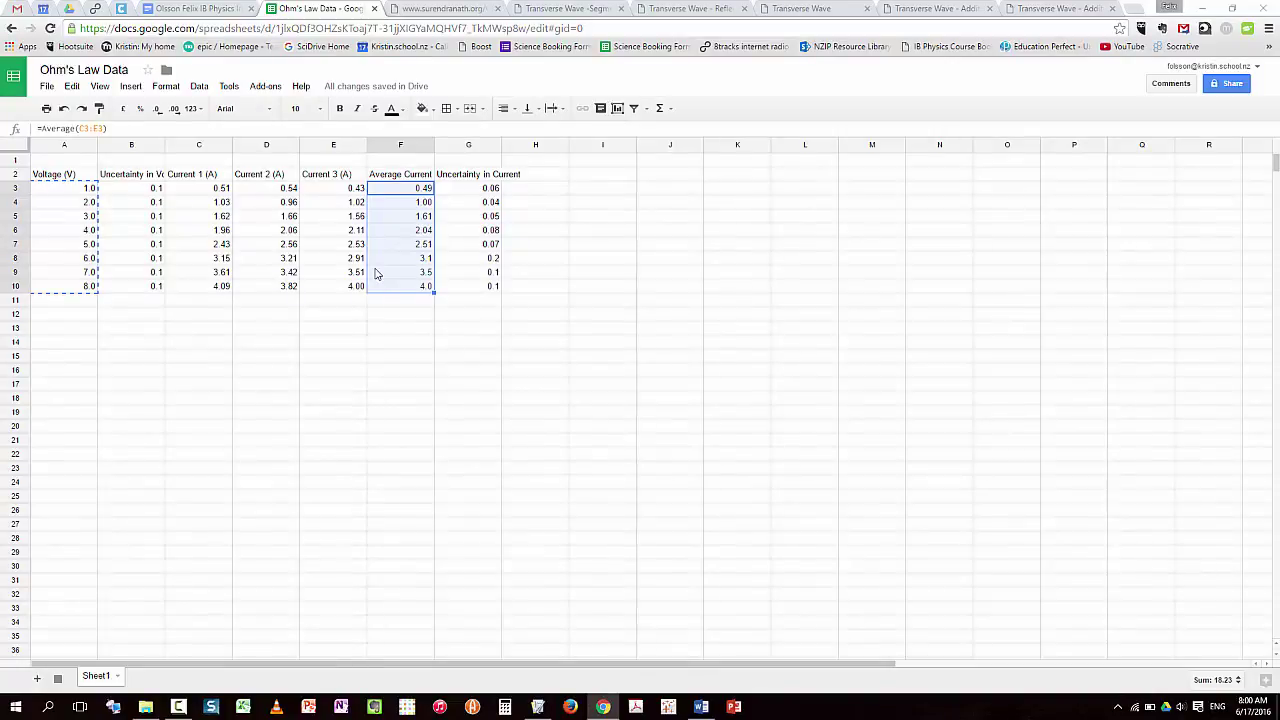
key("alt+Tab")
key("alt+Tab")
key("alt+Tab")
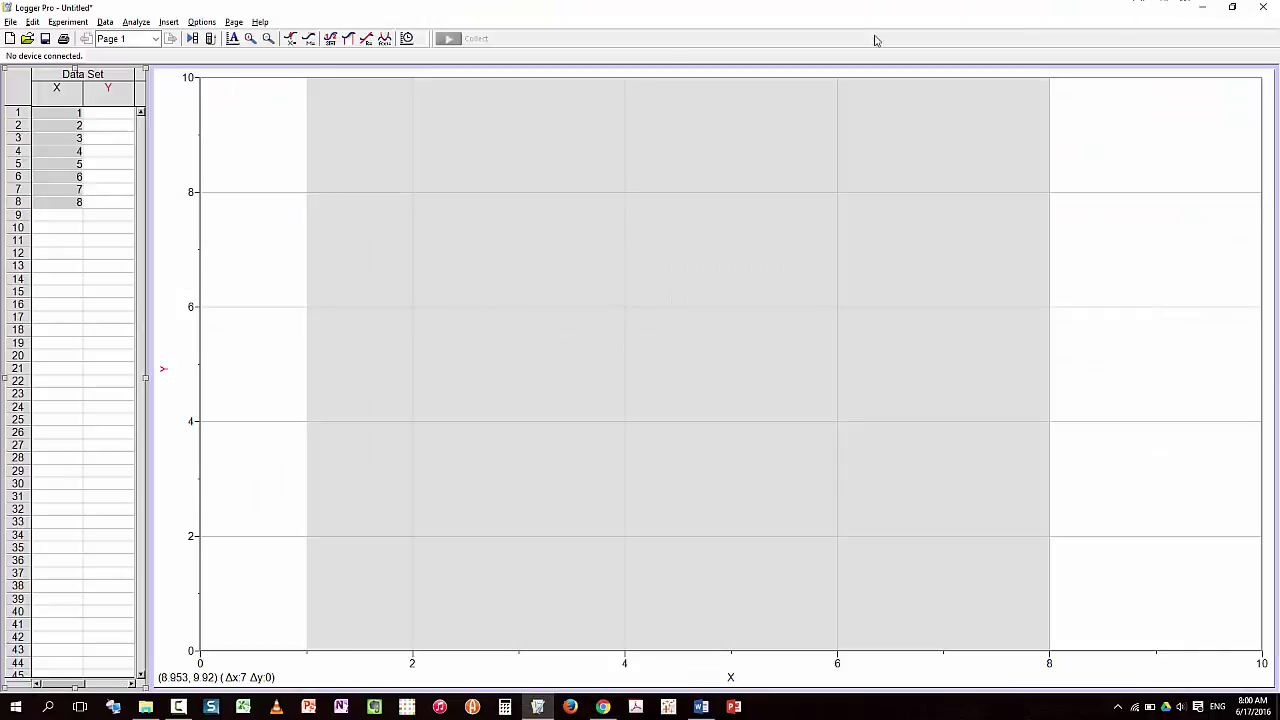
left_click(102, 116)
key("ctrl+v")
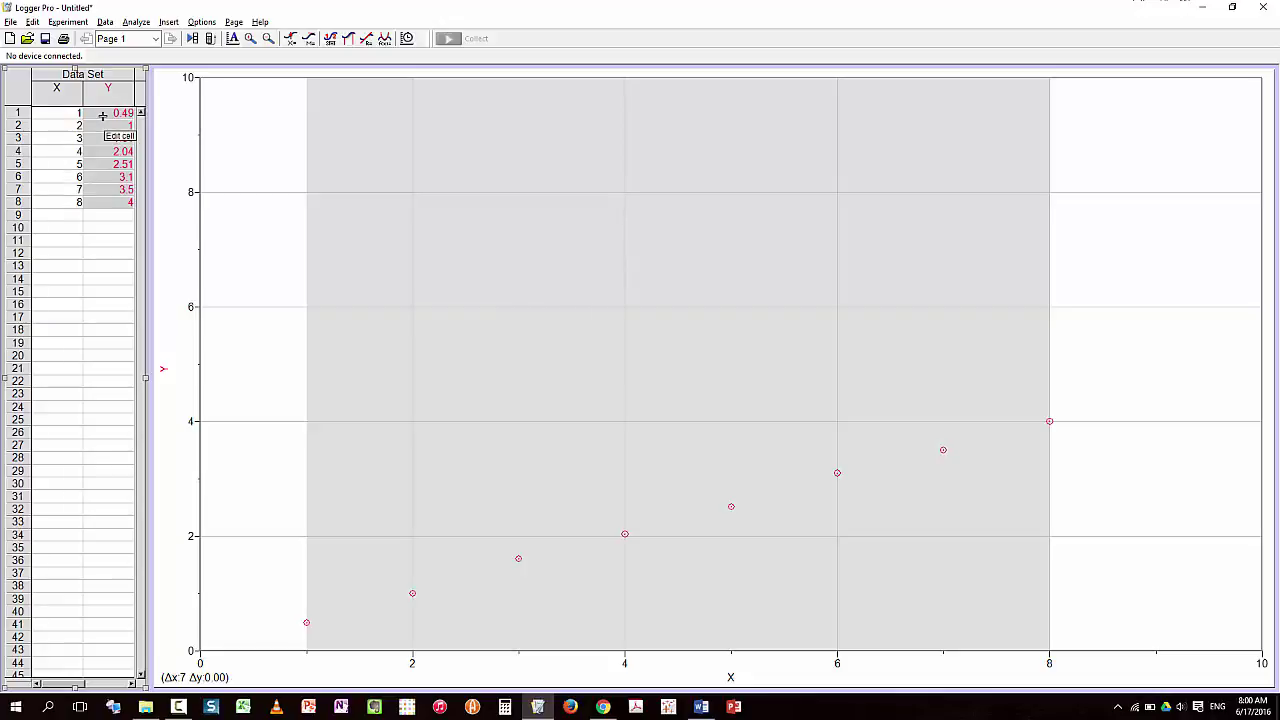
Name the X column Voltage Applied Across Resistor (V, unit V) and the Y column Current Measured through Resistor (I, unit A)
double_click(57, 100)
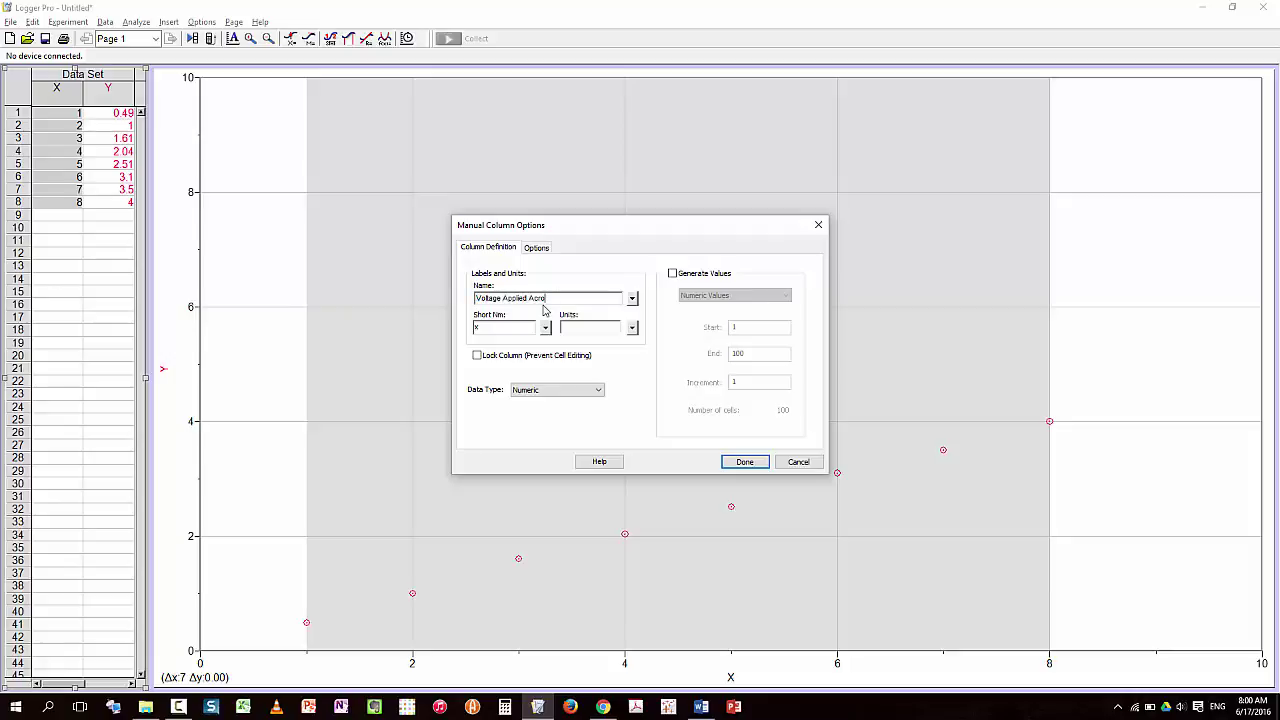
type("Voltage Applied Across Resistor")
left_click(745, 461)
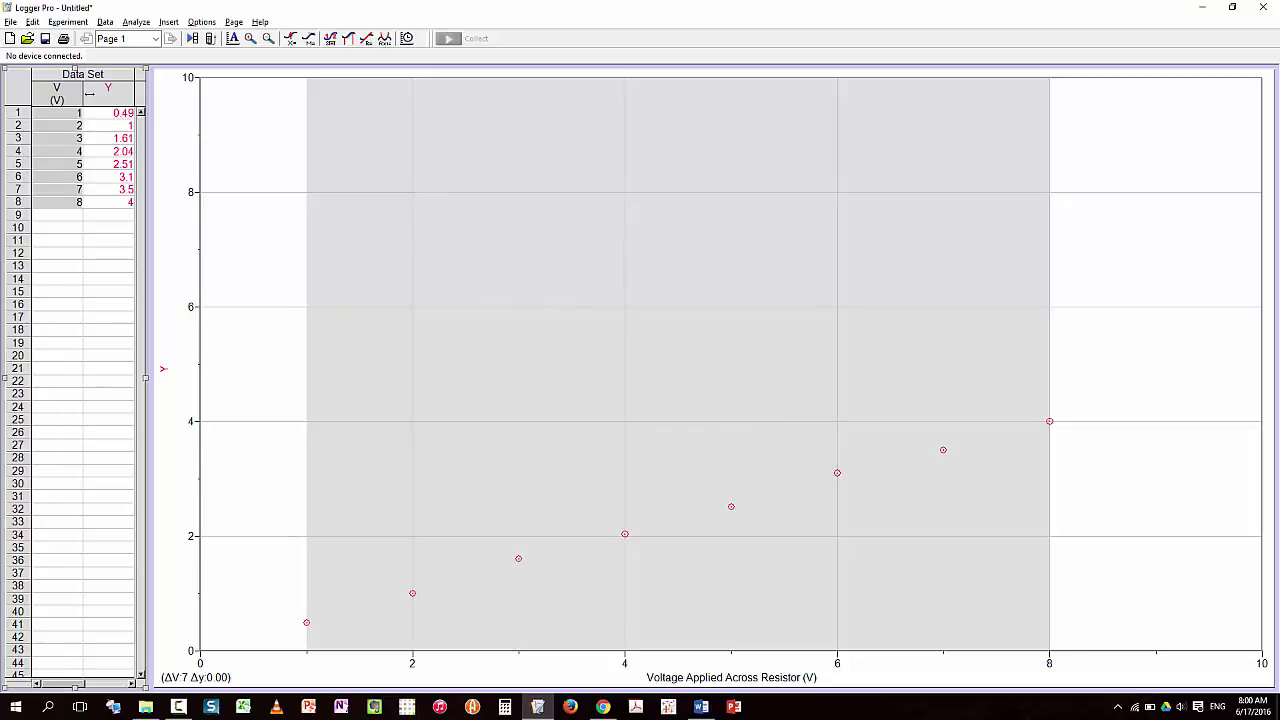
double_click(107, 97)
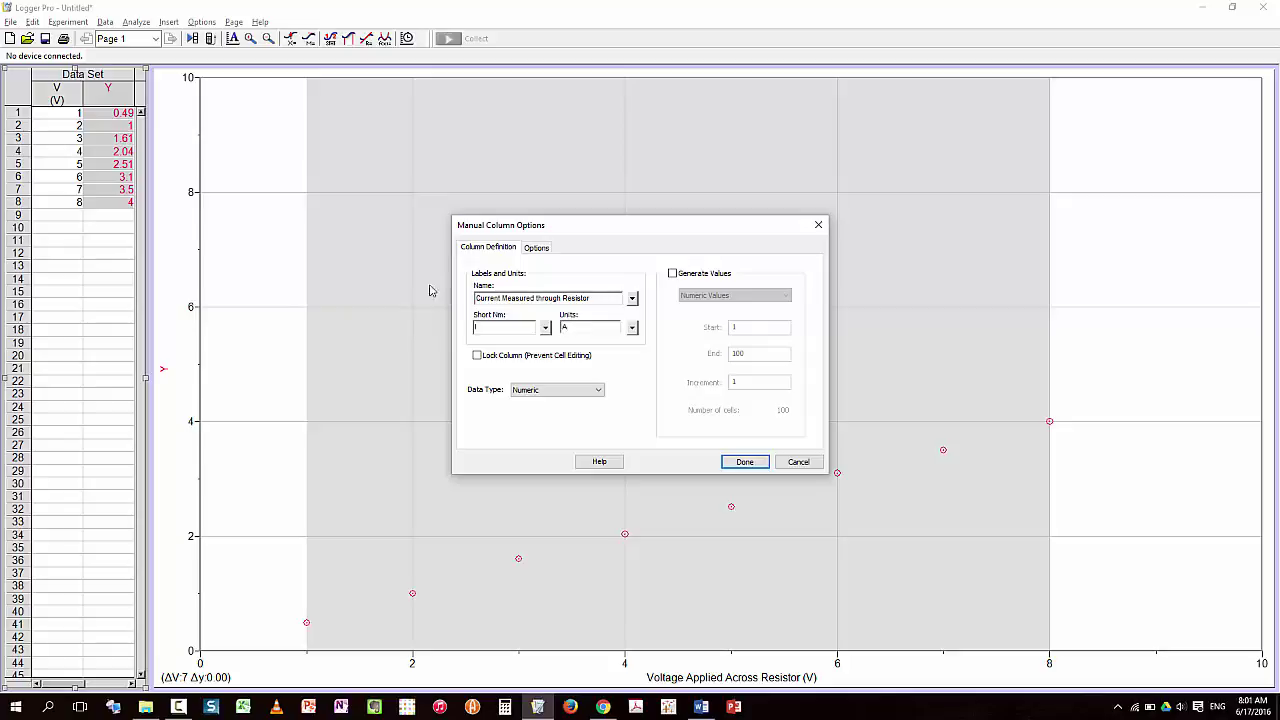
left_click(740, 461)
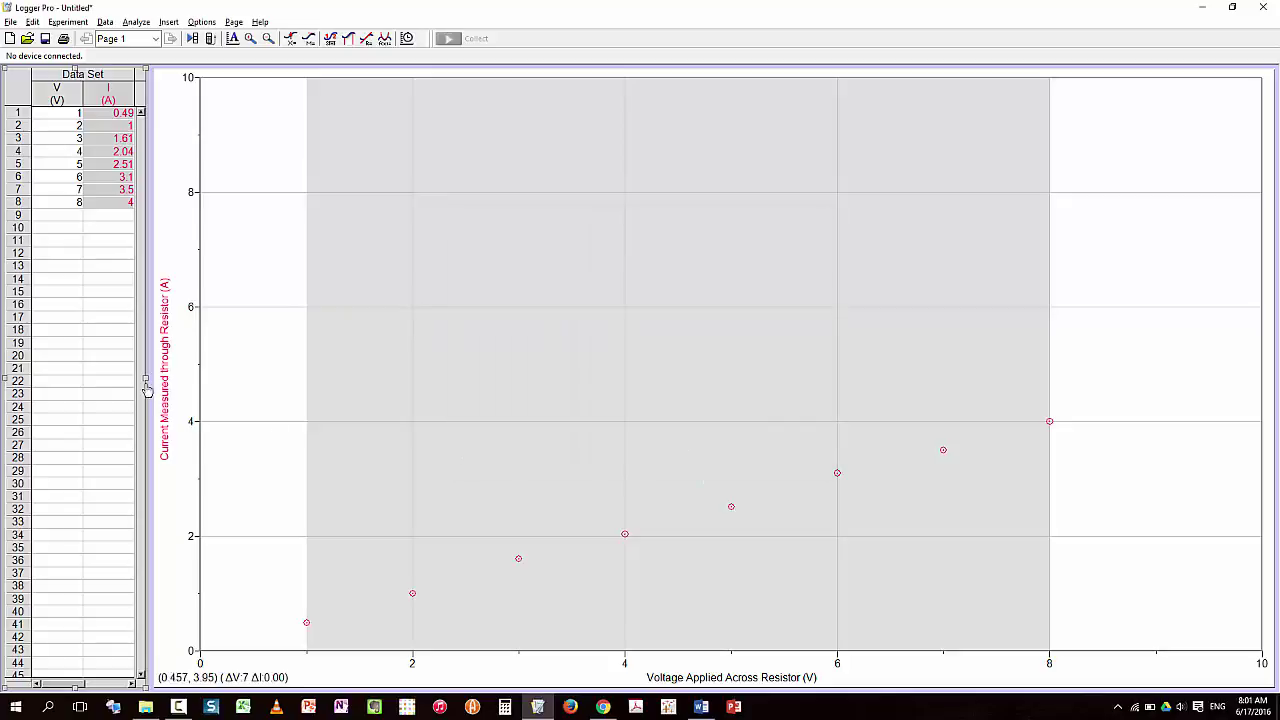
Widen the data table and add a manual column named Uncertainty in Voltage with short name uV and unit V
left_click_drag(150, 380, 274, 382)
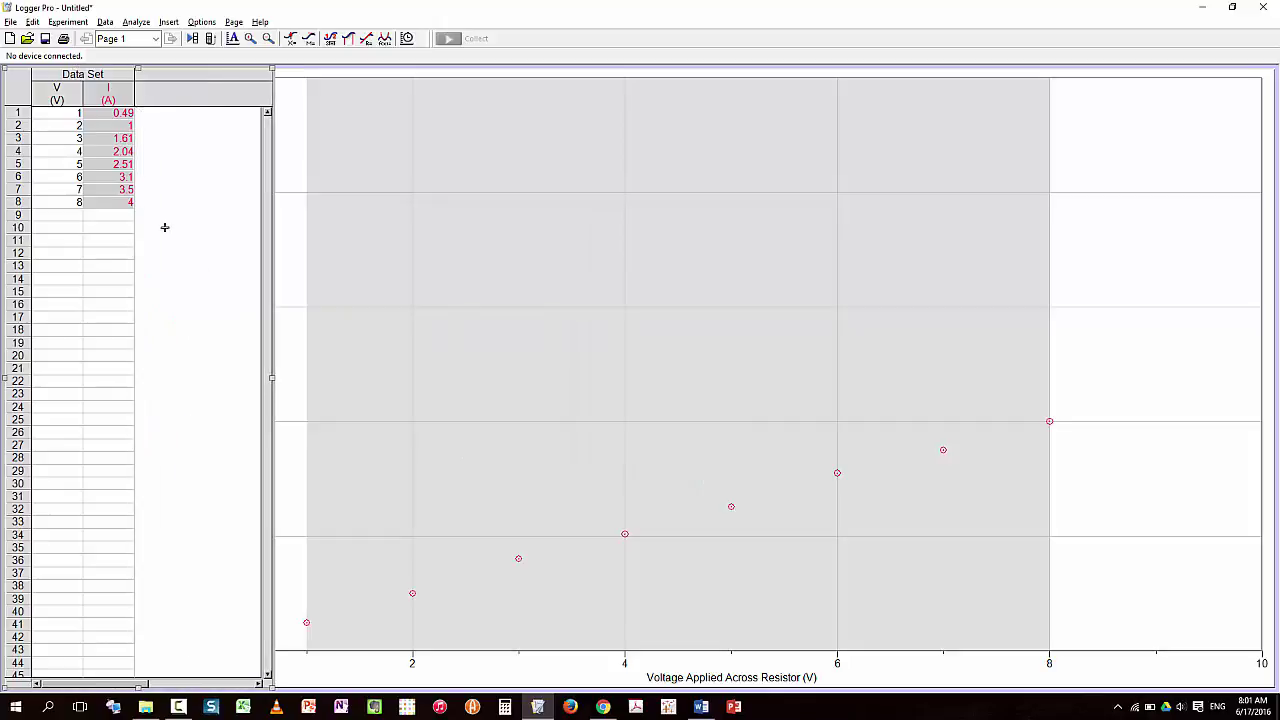
left_click(105, 22)
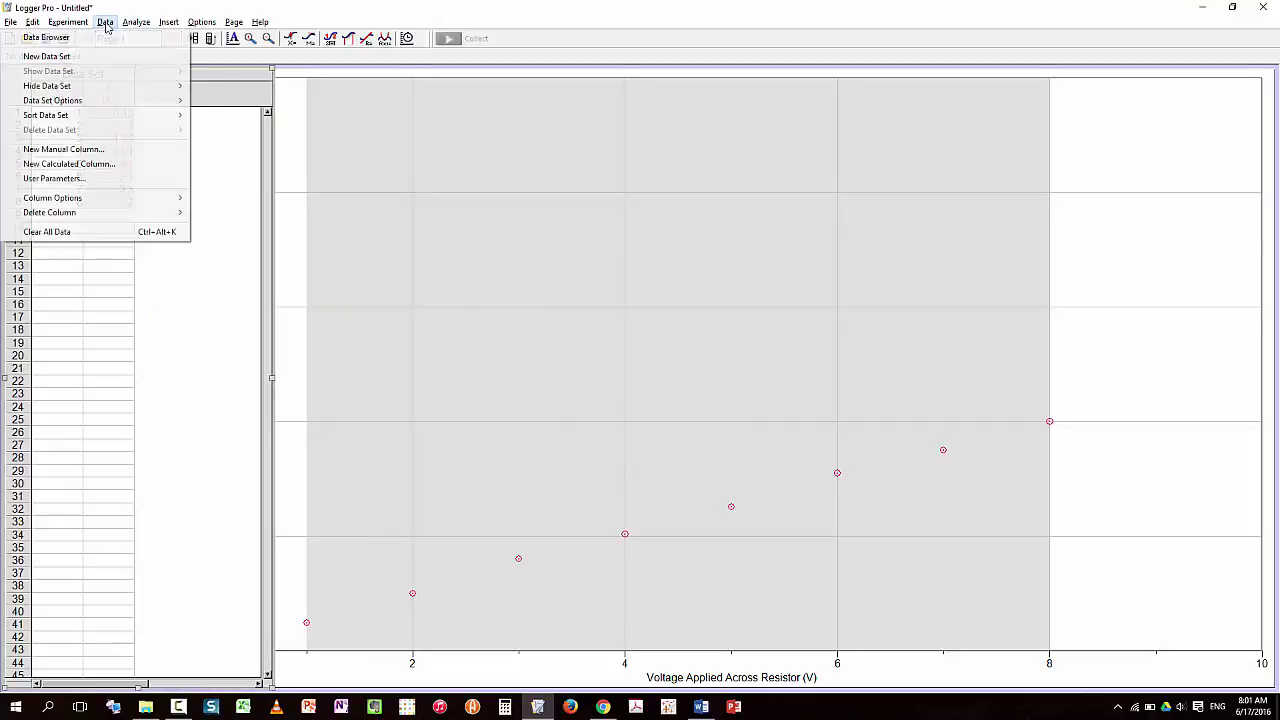
left_click(82, 150)
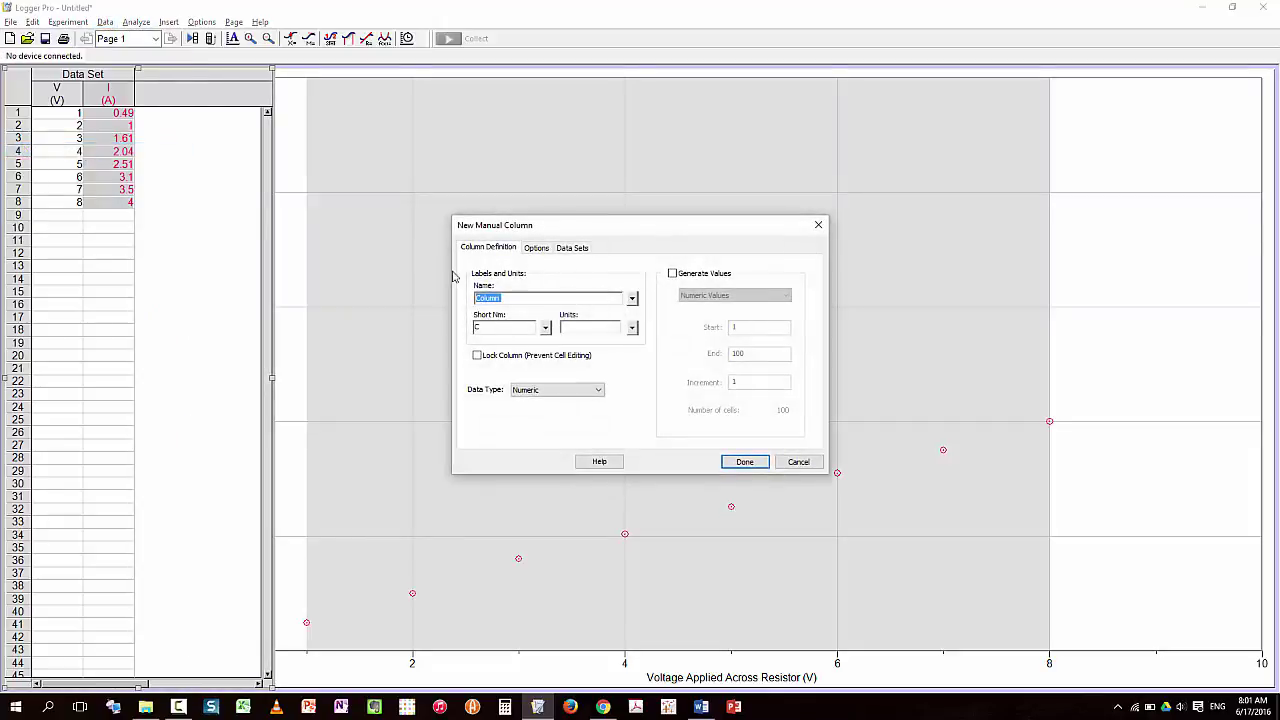
type("Uncertainty in Voltage")
double_click(494, 328)
left_click(744, 462)
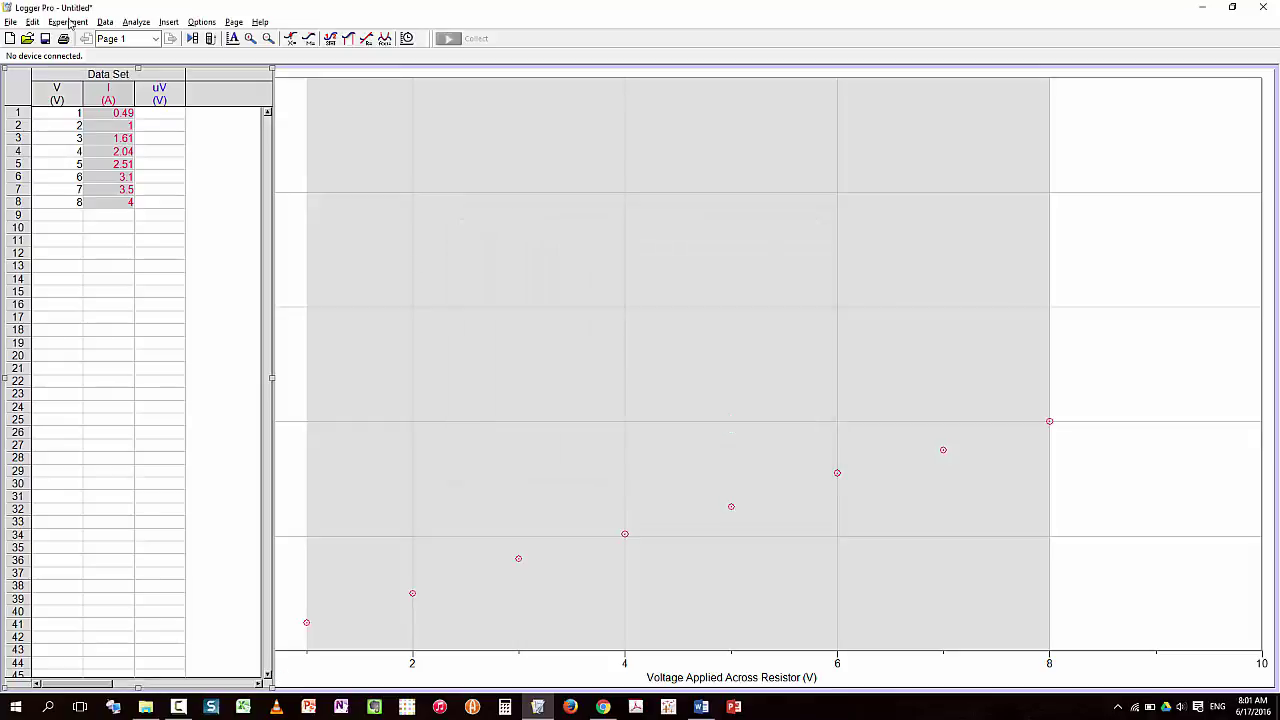
Add a manual column named Uncertainty in Current with short name uI and unit A
left_click(104, 21)
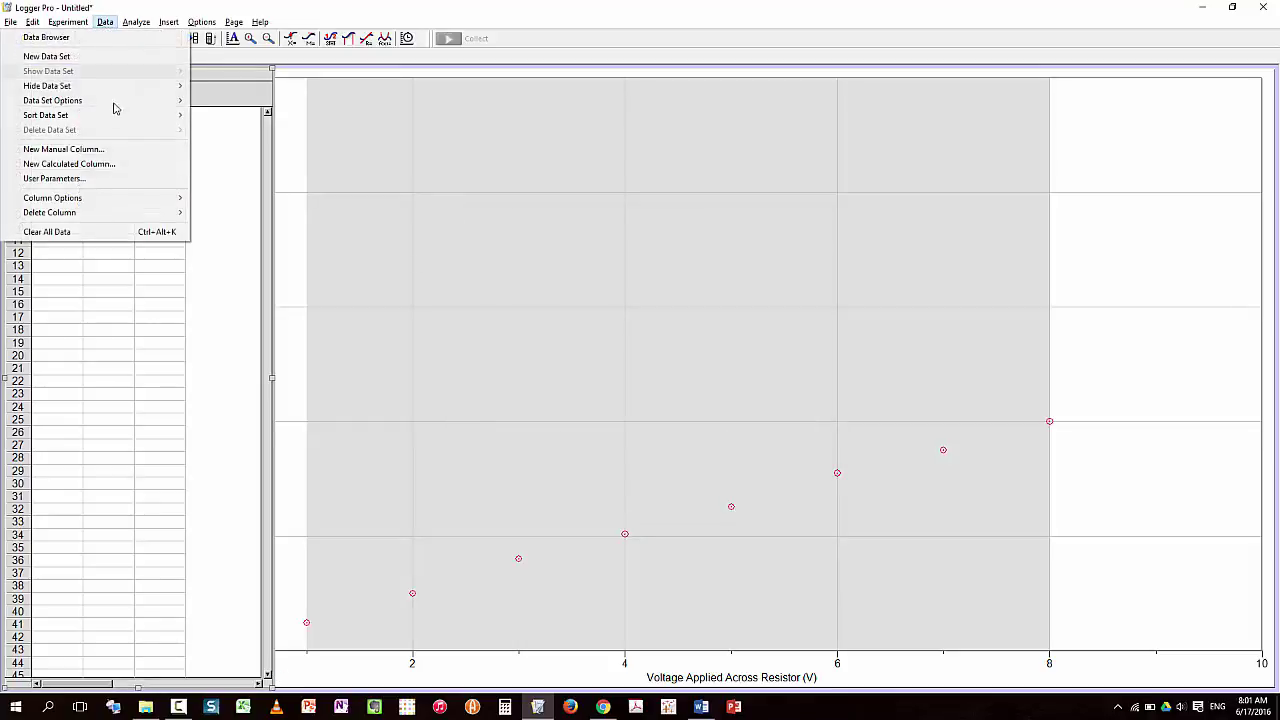
left_click(107, 149)
type("Unc")
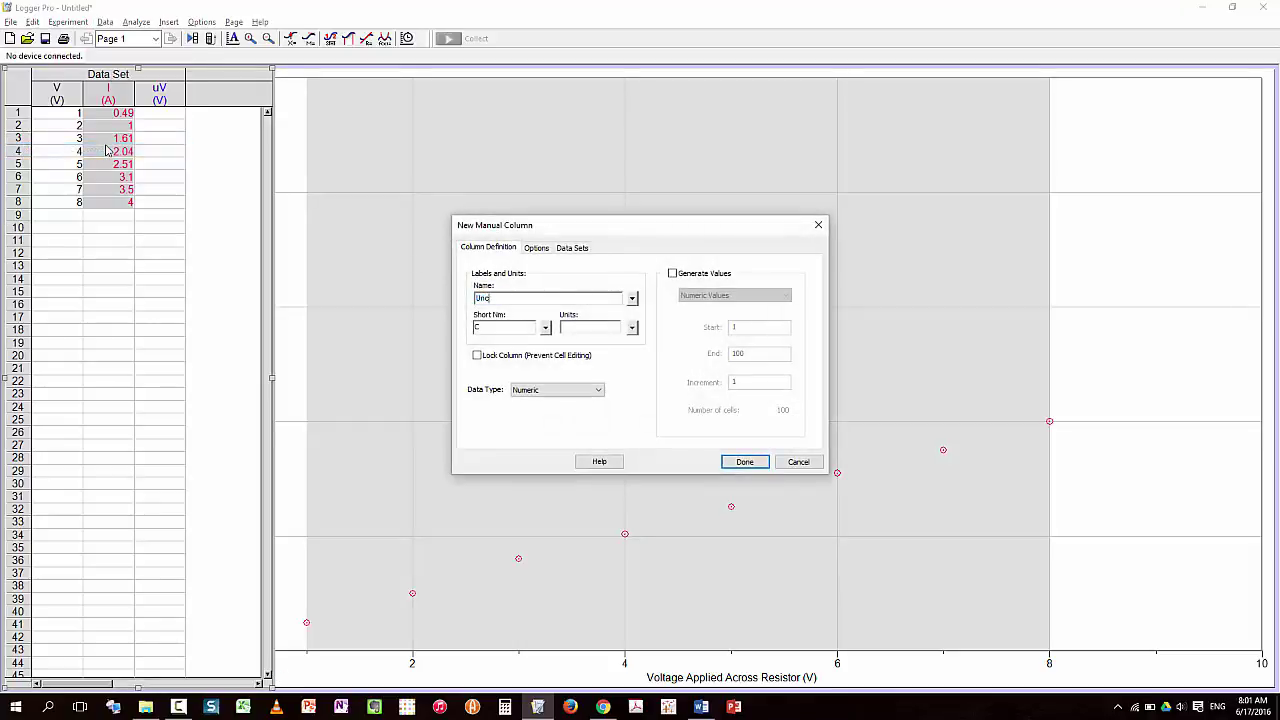
type("ertainty in Current")
key("Return")
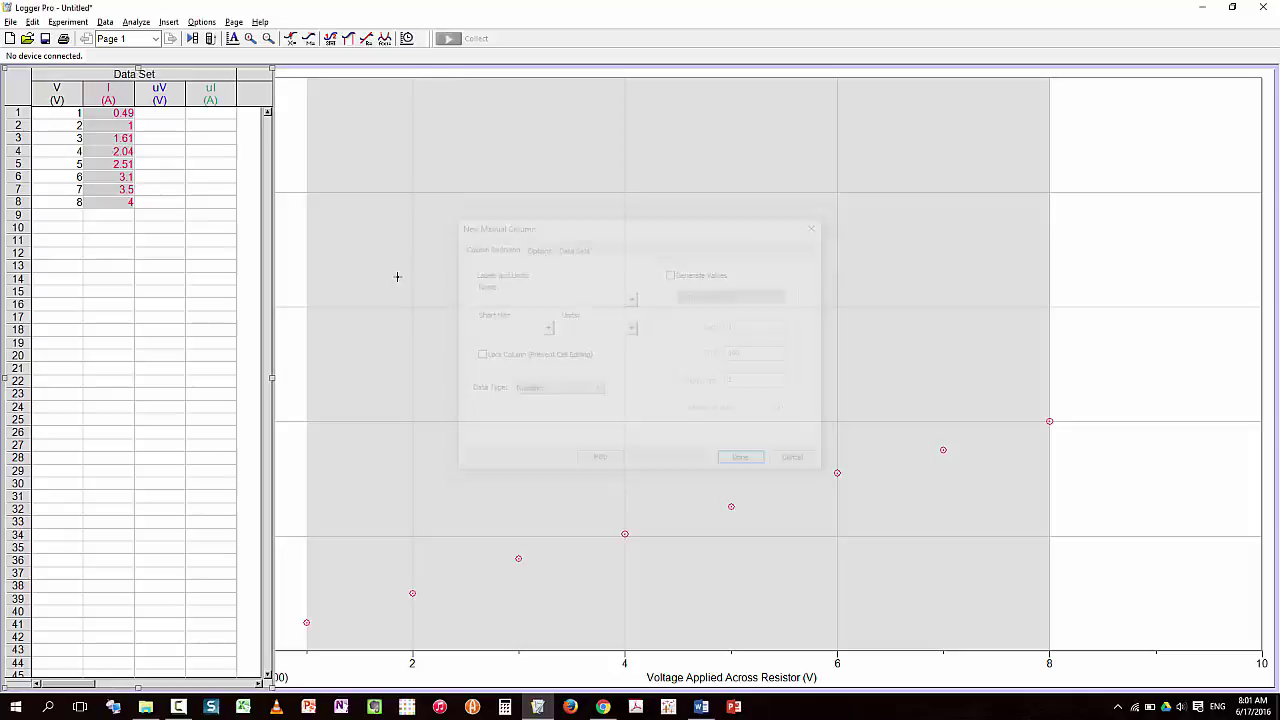
Copy the voltage uncertainties in B3:B10 of the Google Sheets spreadsheet into Logger Pro's uV column
key("alt+Tab")
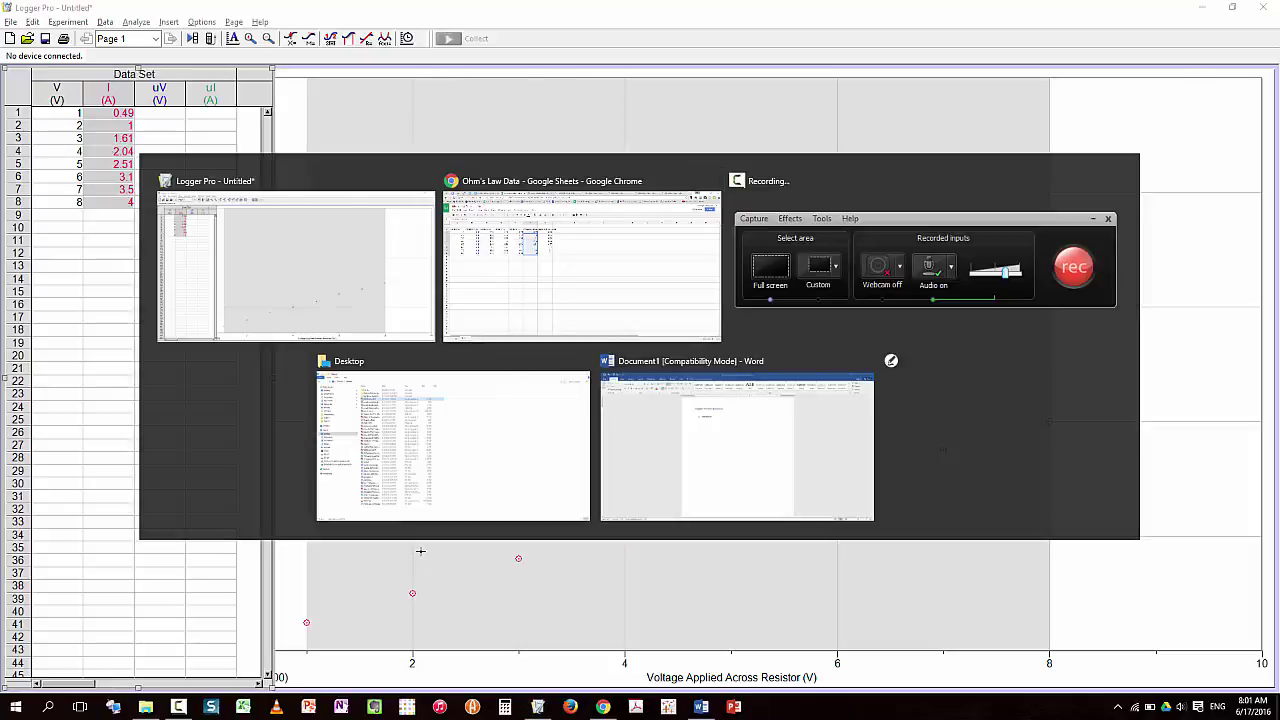
left_click_drag(148, 188, 140, 288)
key("ctrl+c")
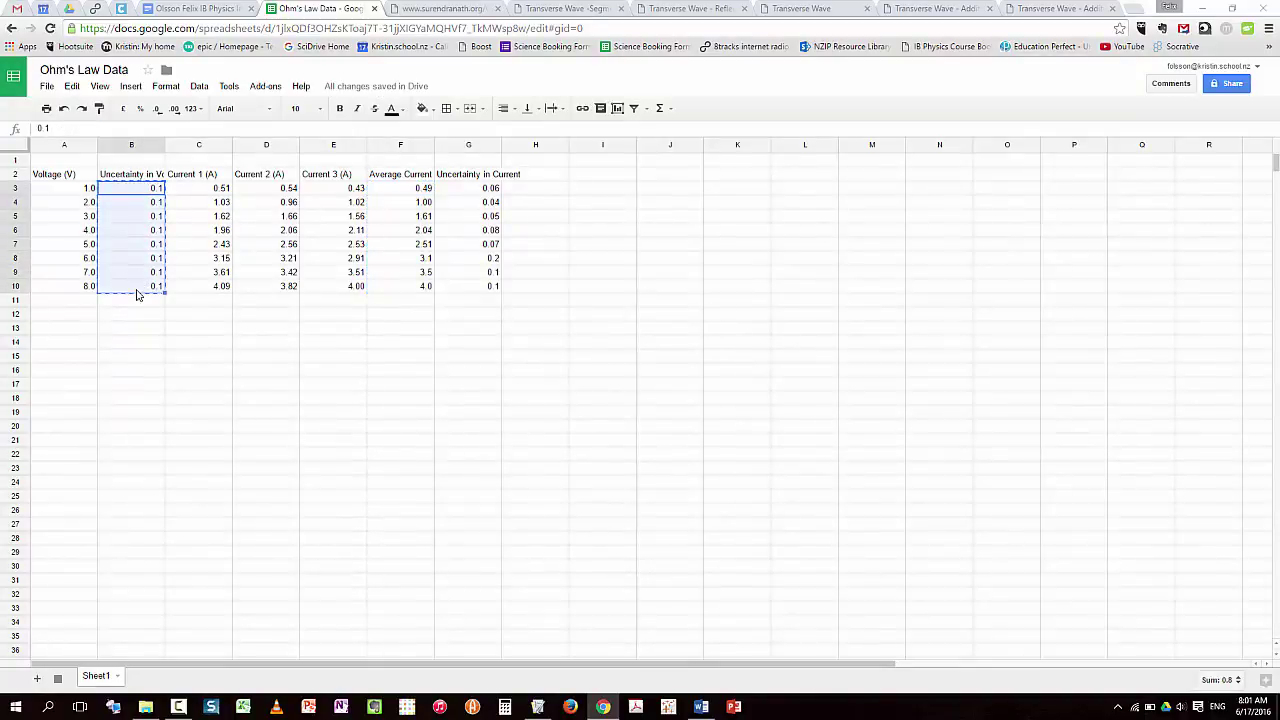
key("alt+Tab")
left_click(159, 100)
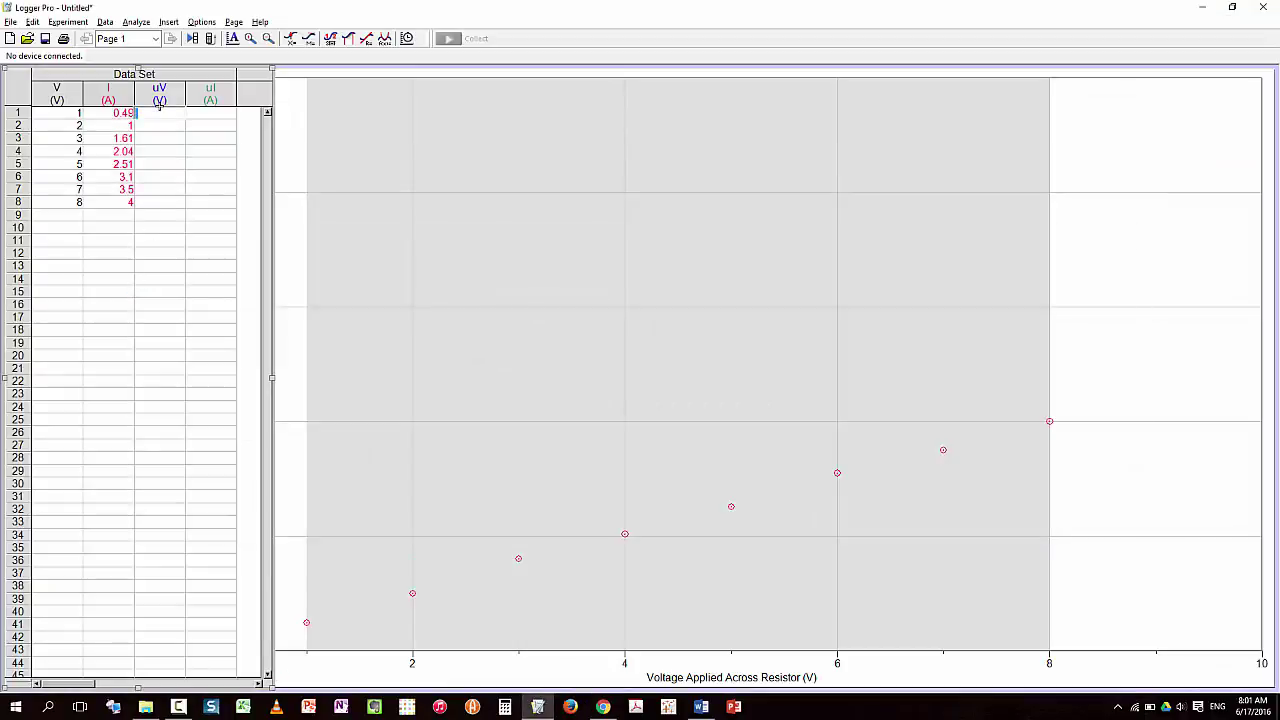
key("ctrl+v")
Copy the current uncertainties in G3:G10 of the Google Sheets spreadsheet into Logger Pro's uI column
key("alt+Tab")
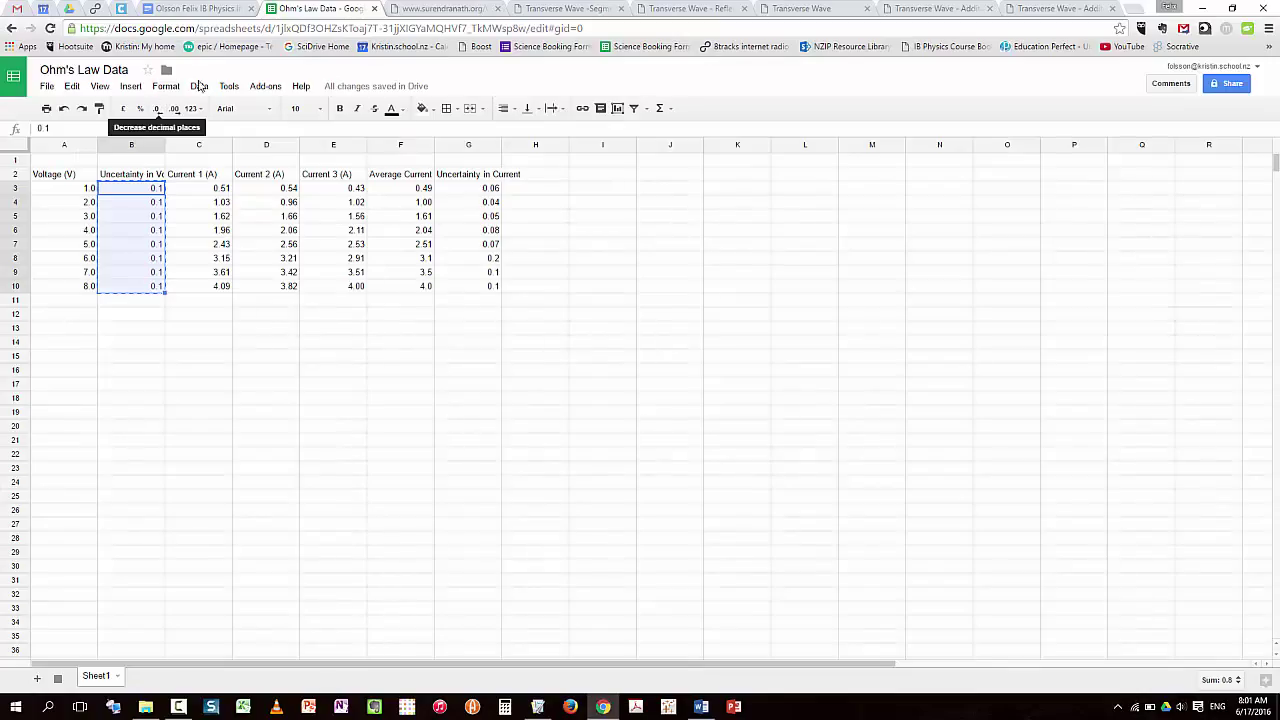
left_click_drag(470, 190, 461, 288)
key("alt+Tab")
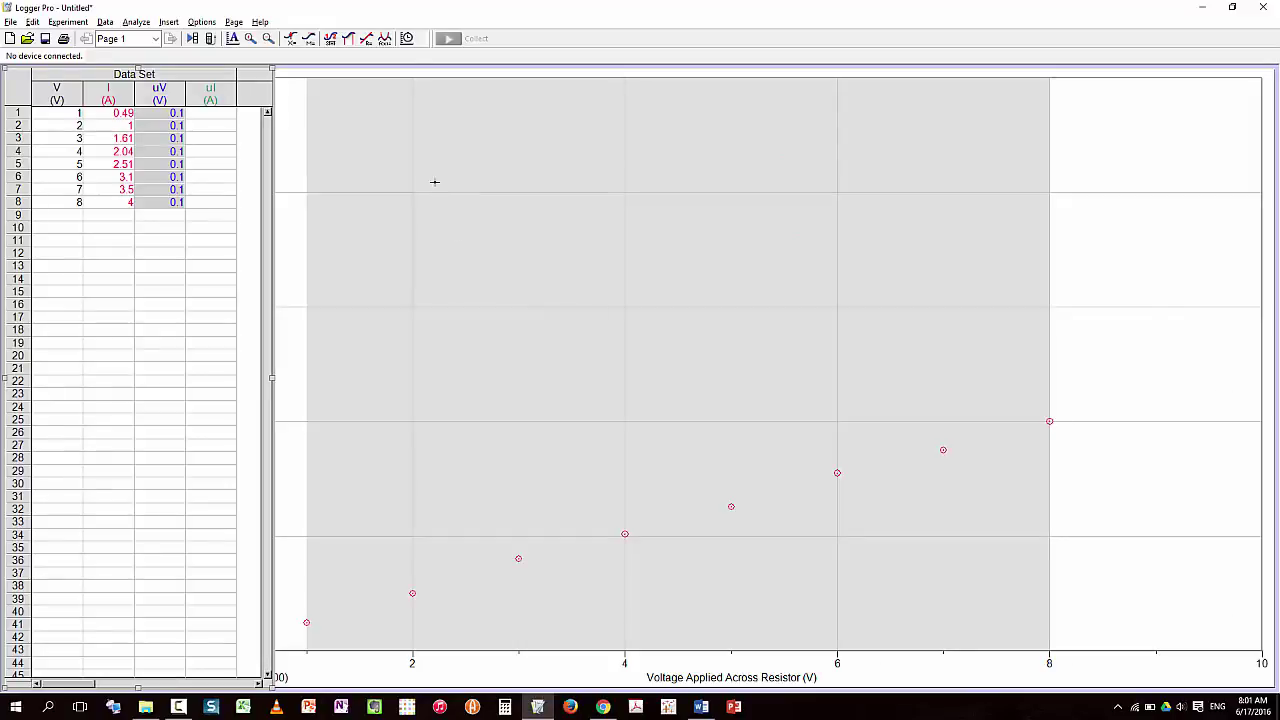
left_click(203, 115)
key("ctrl+v")
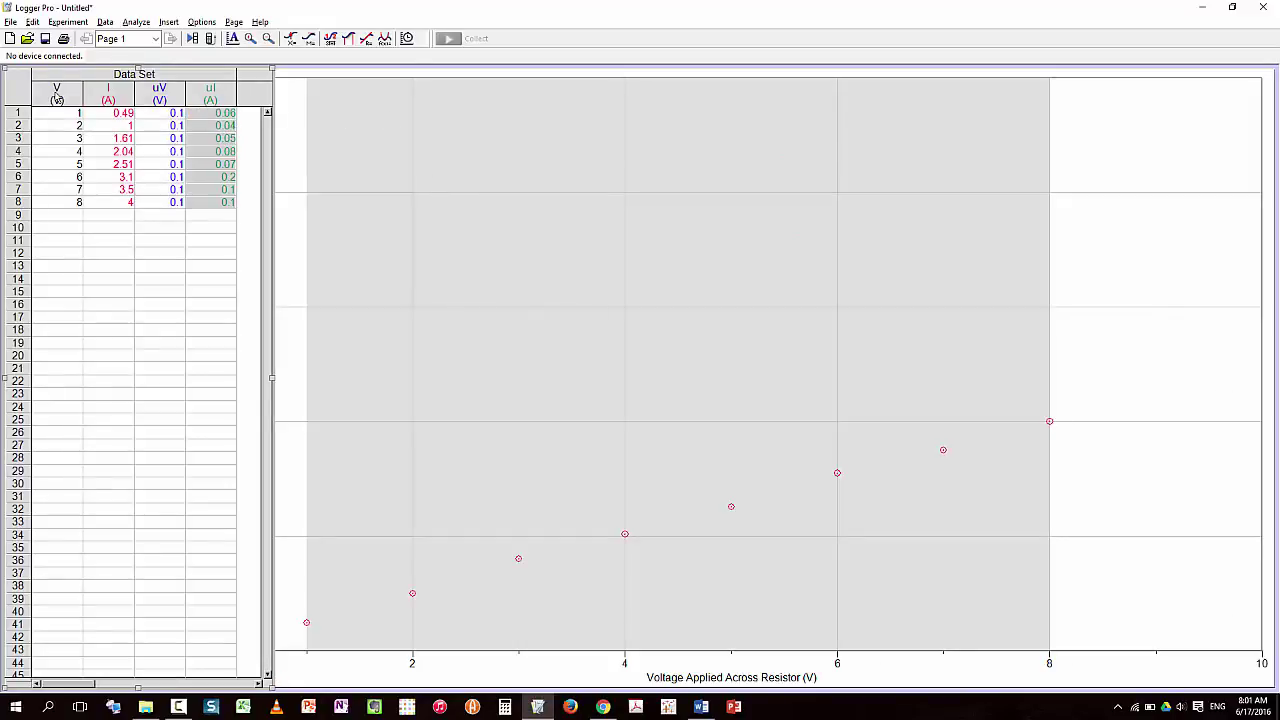
Enable error bar calculations for the voltage column, taking fixed values from the Uncertainty in Voltage column
left_click(57, 97)
double_click(57, 97)
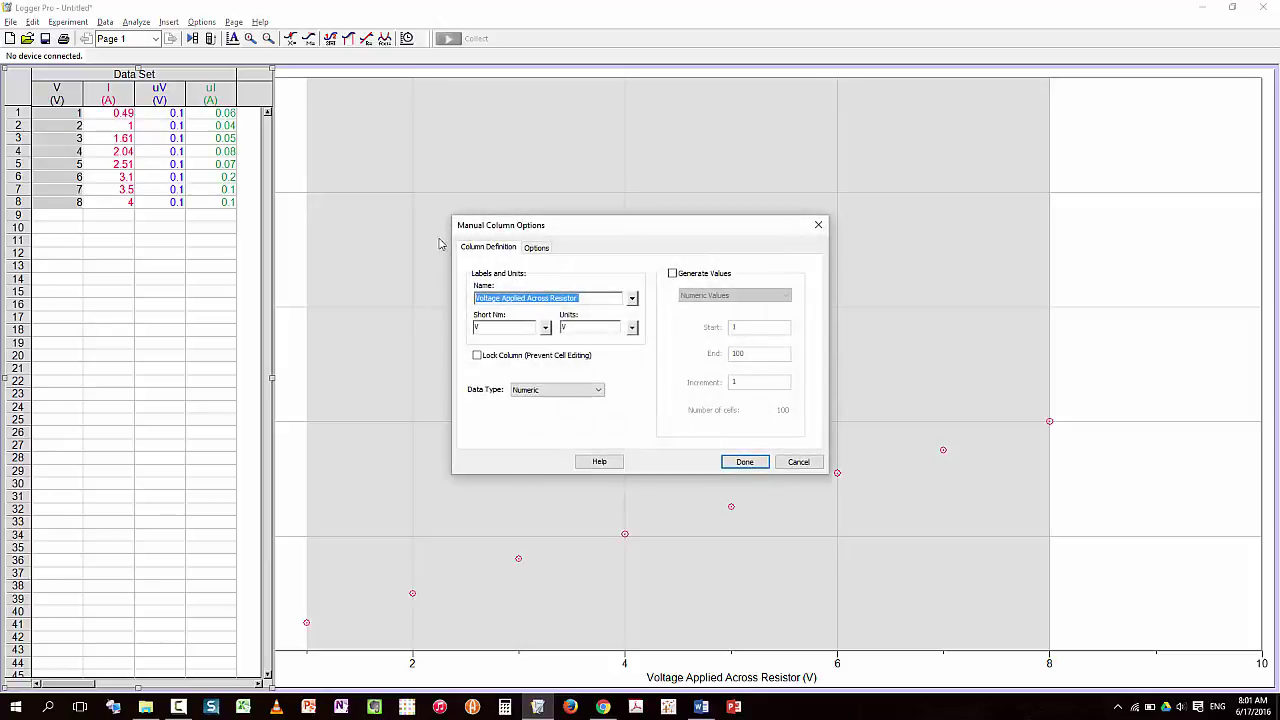
left_click(532, 249)
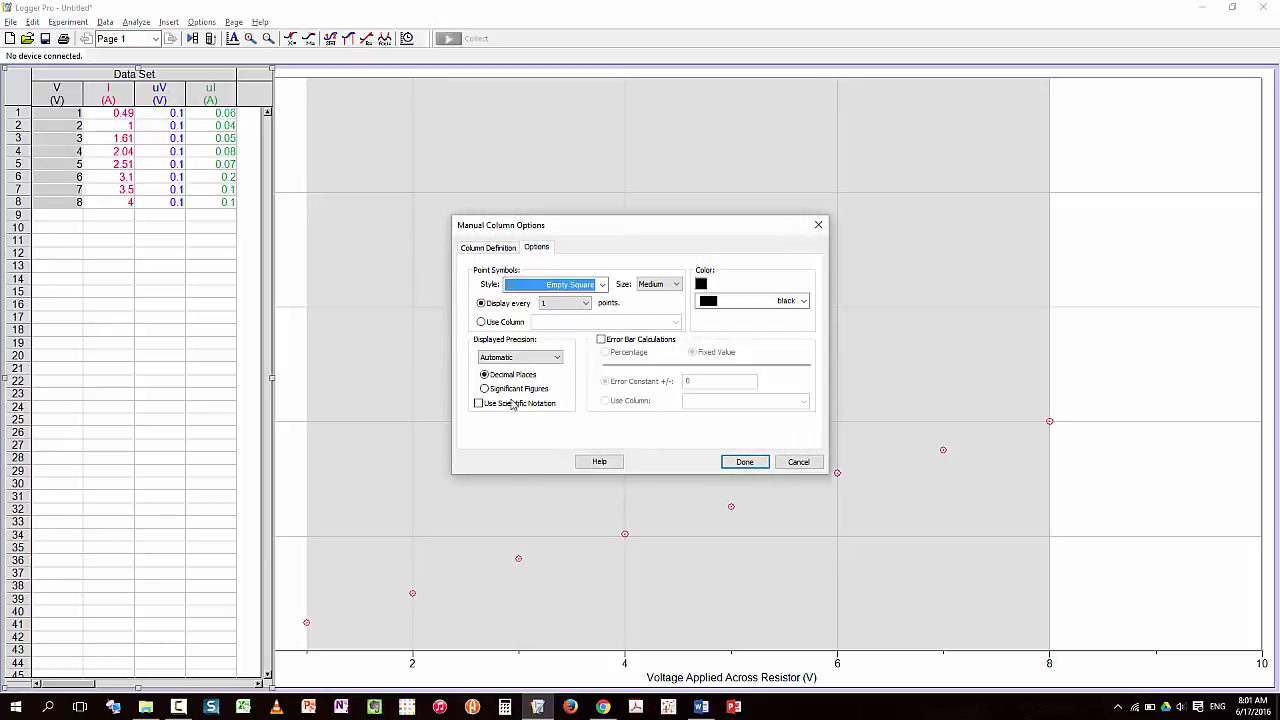
left_click(600, 341)
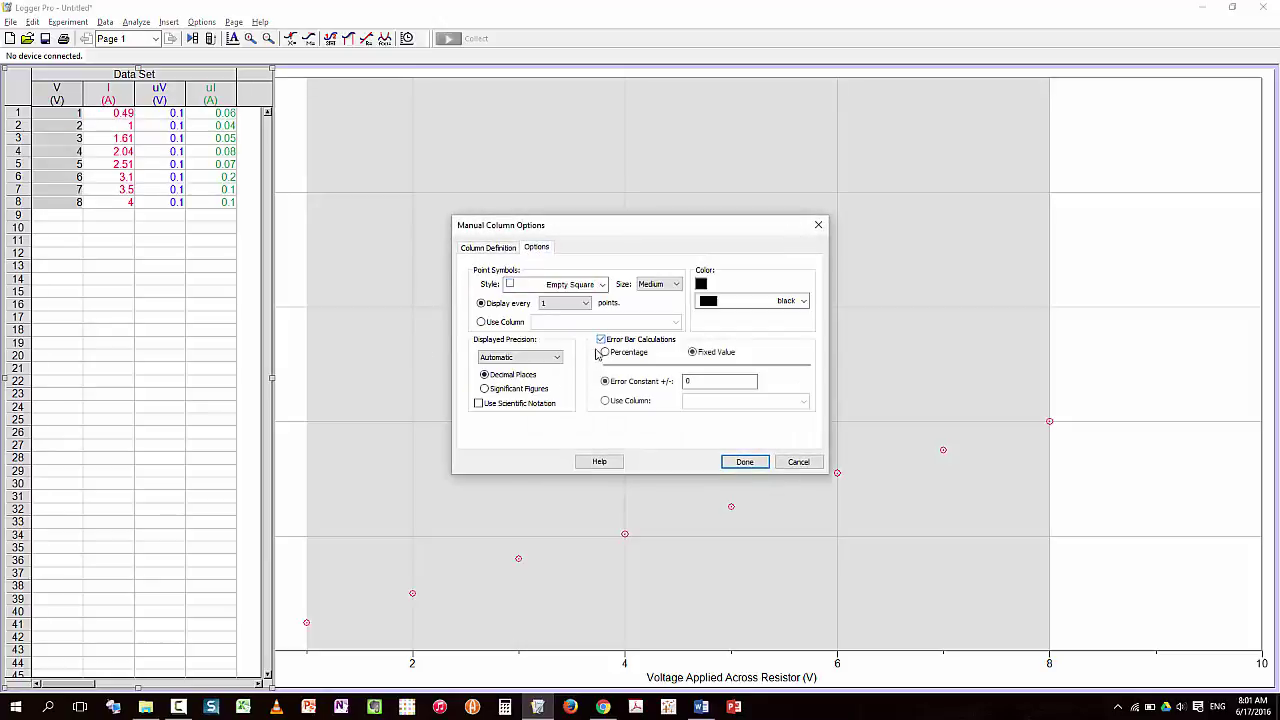
left_click(605, 401)
left_click(700, 405)
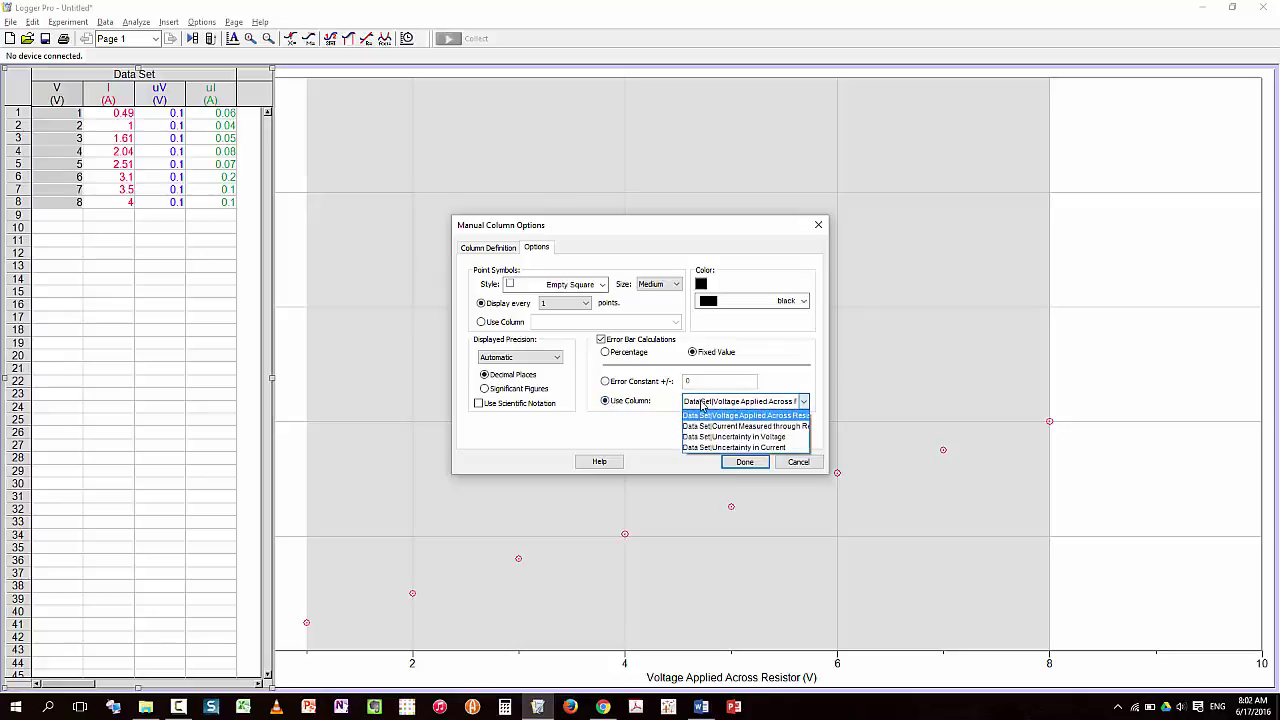
left_click(706, 437)
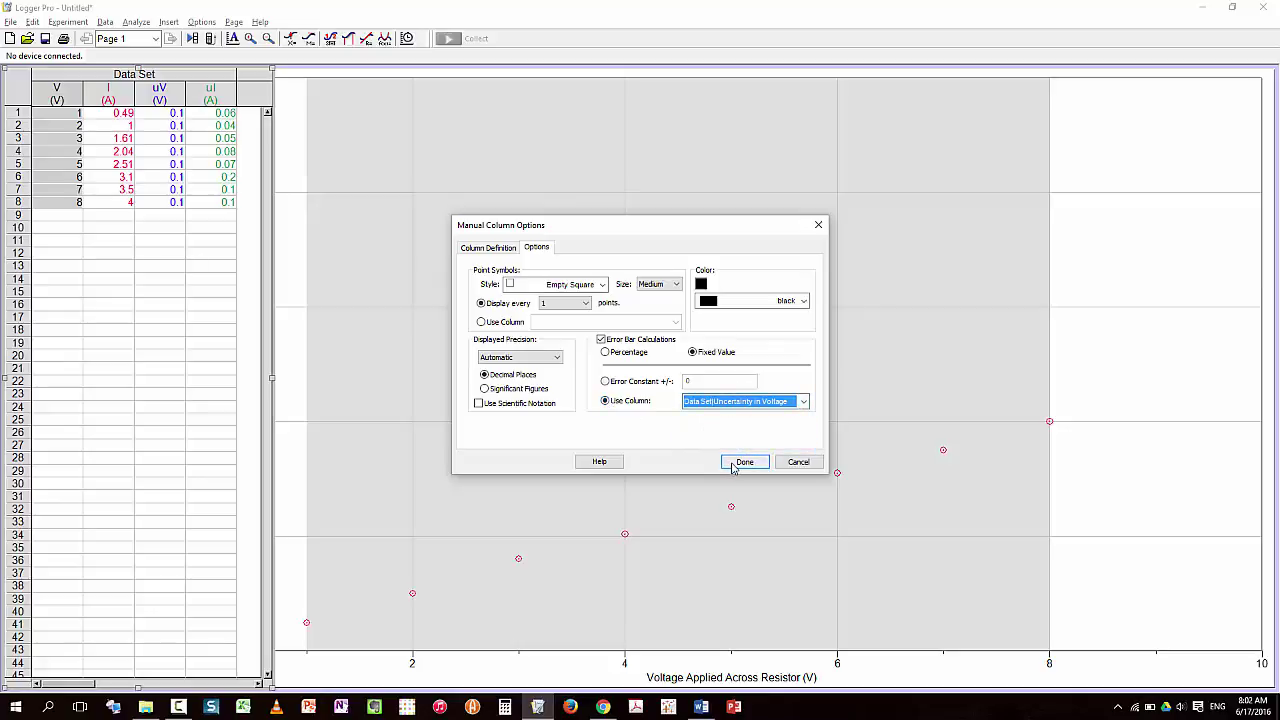
left_click(745, 462)
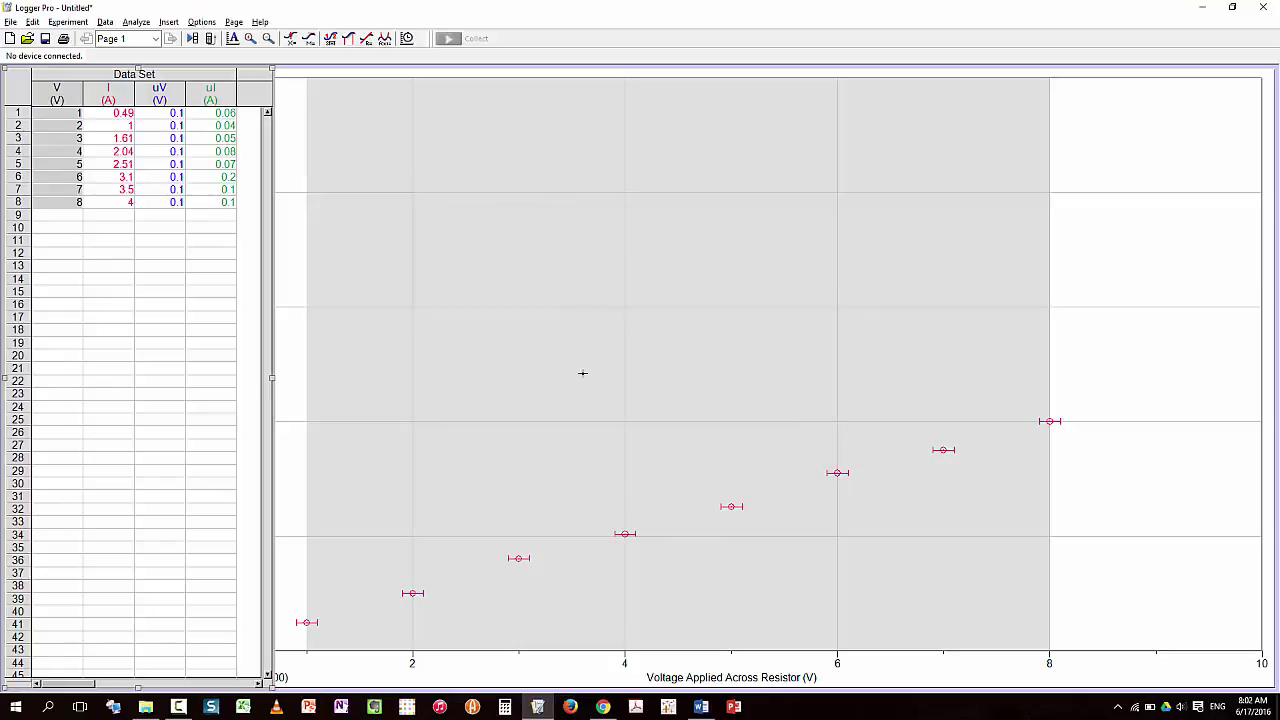
Enable error bar calculations for the current column, taking fixed values from the Uncertainty in Current column
double_click(117, 97)
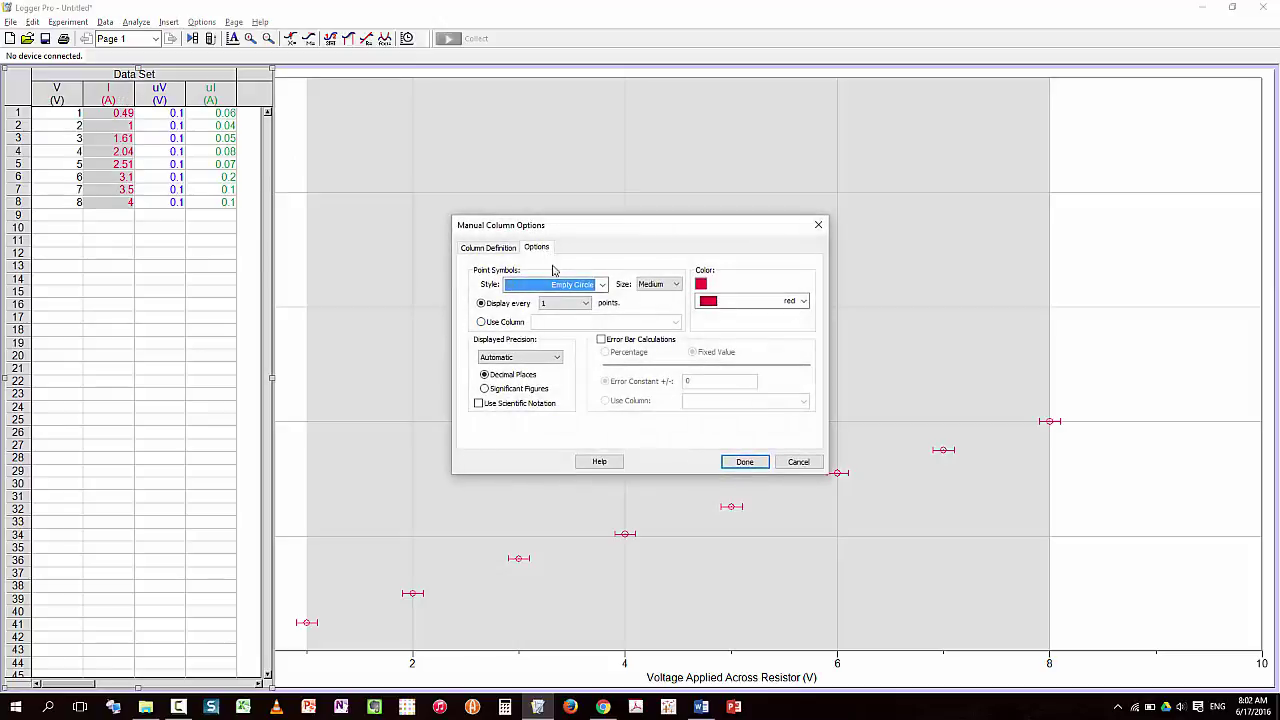
left_click(601, 339)
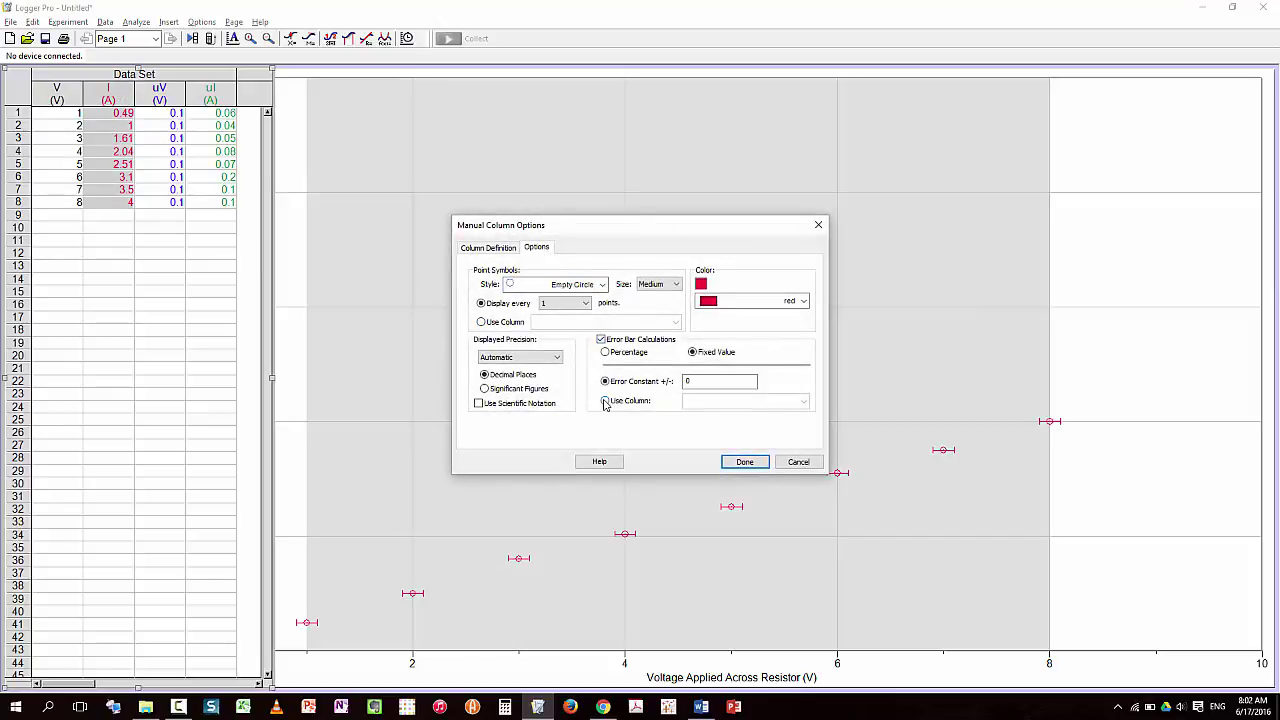
left_click(604, 401)
left_click(692, 401)
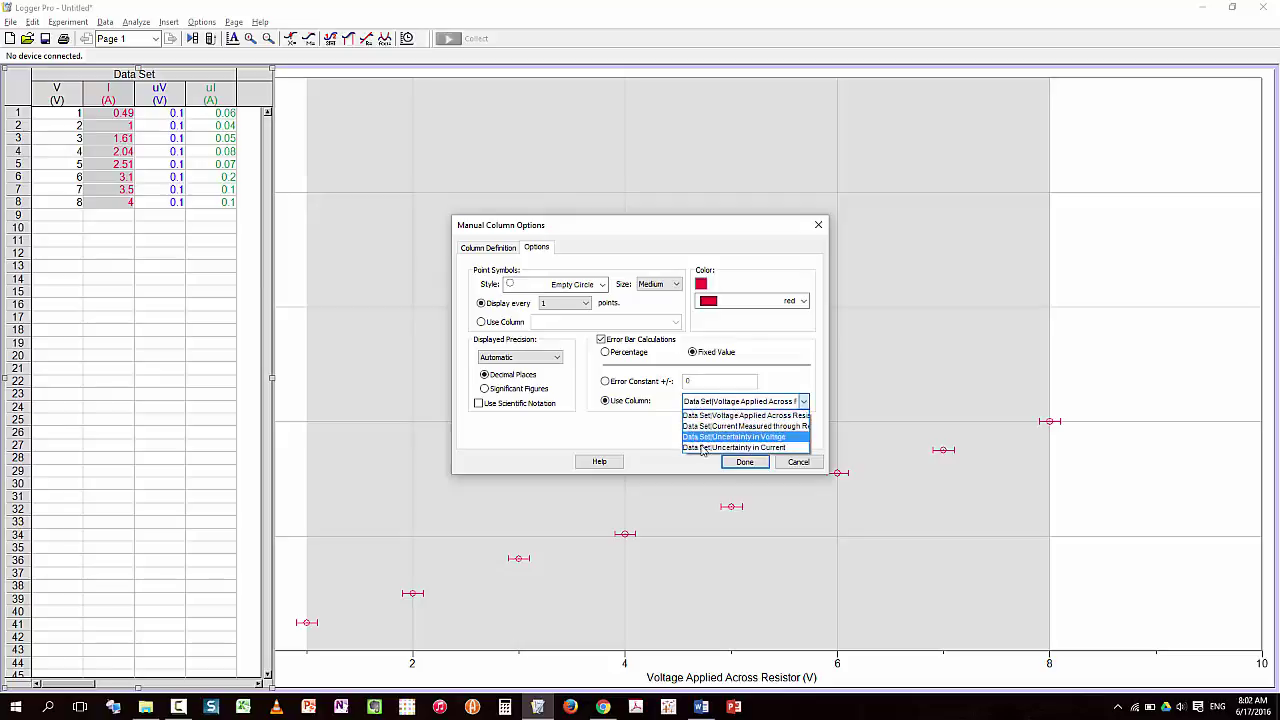
left_click(703, 447)
left_click(745, 461)
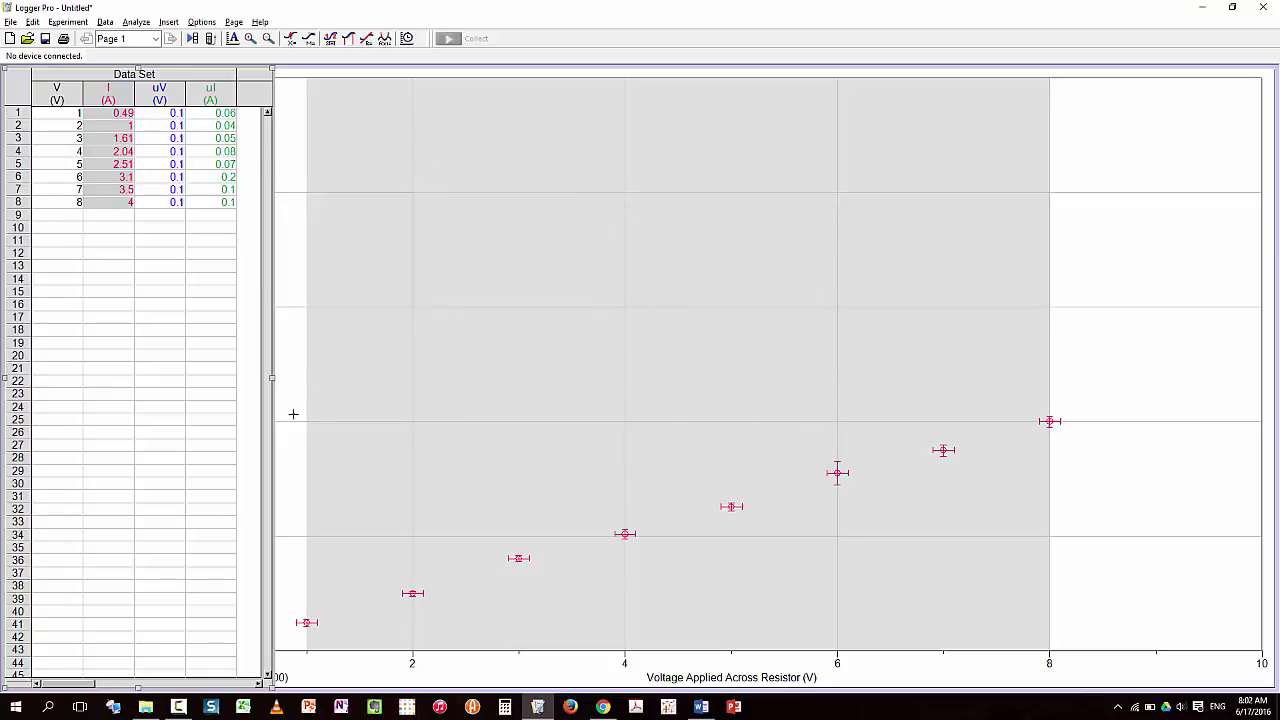
Narrow the data table to uncover the graph, and autoscale the graph with its current axis starting at 0
left_click_drag(271, 377, 150, 379)
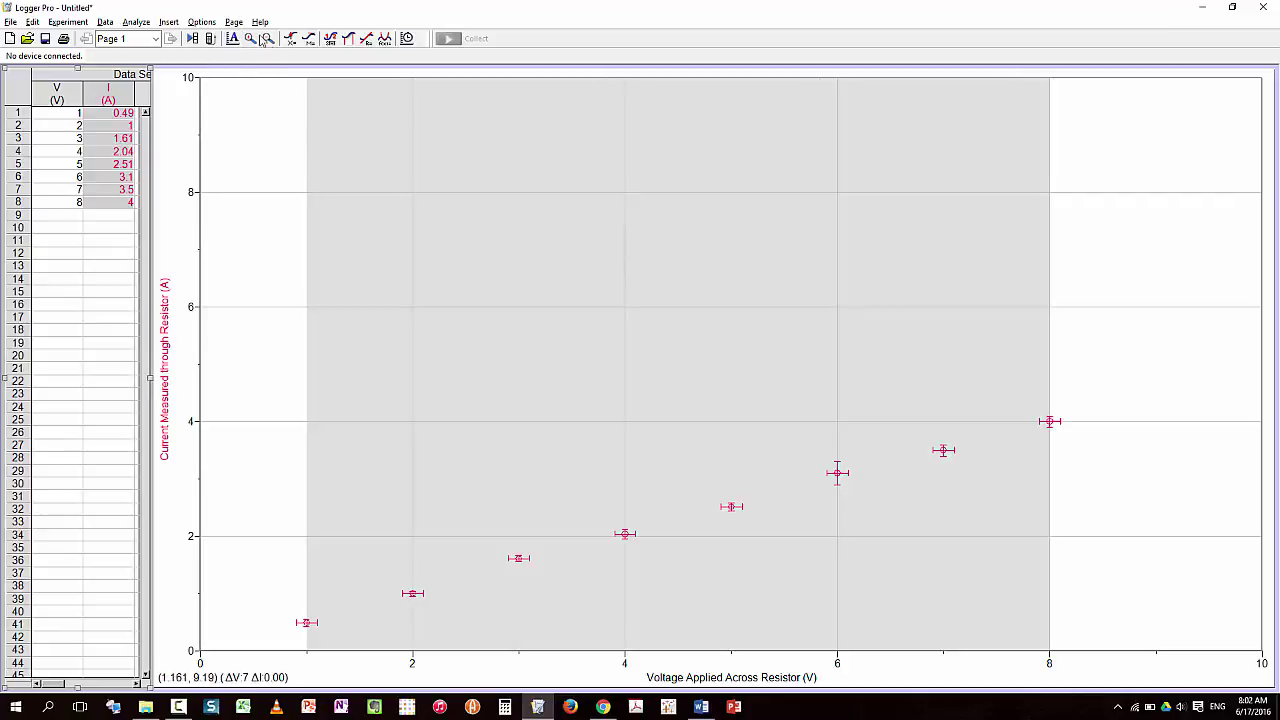
left_click(233, 38)
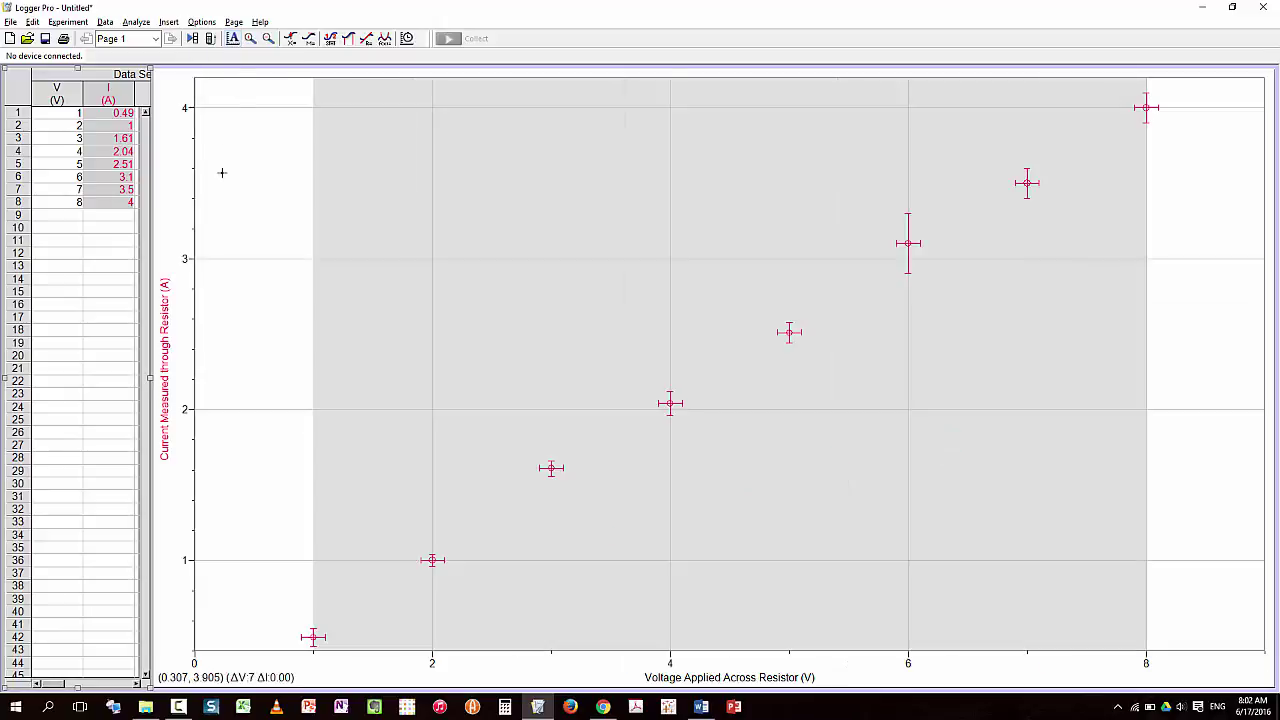
type("0")
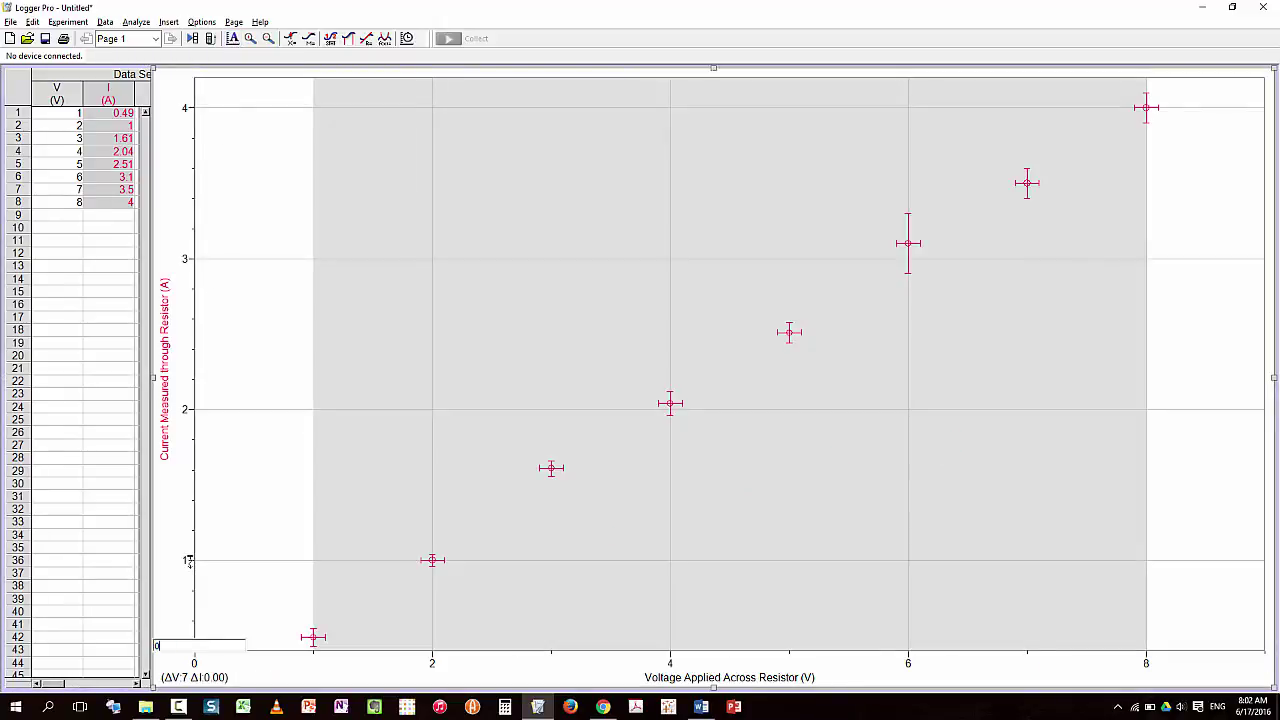
key("Return")
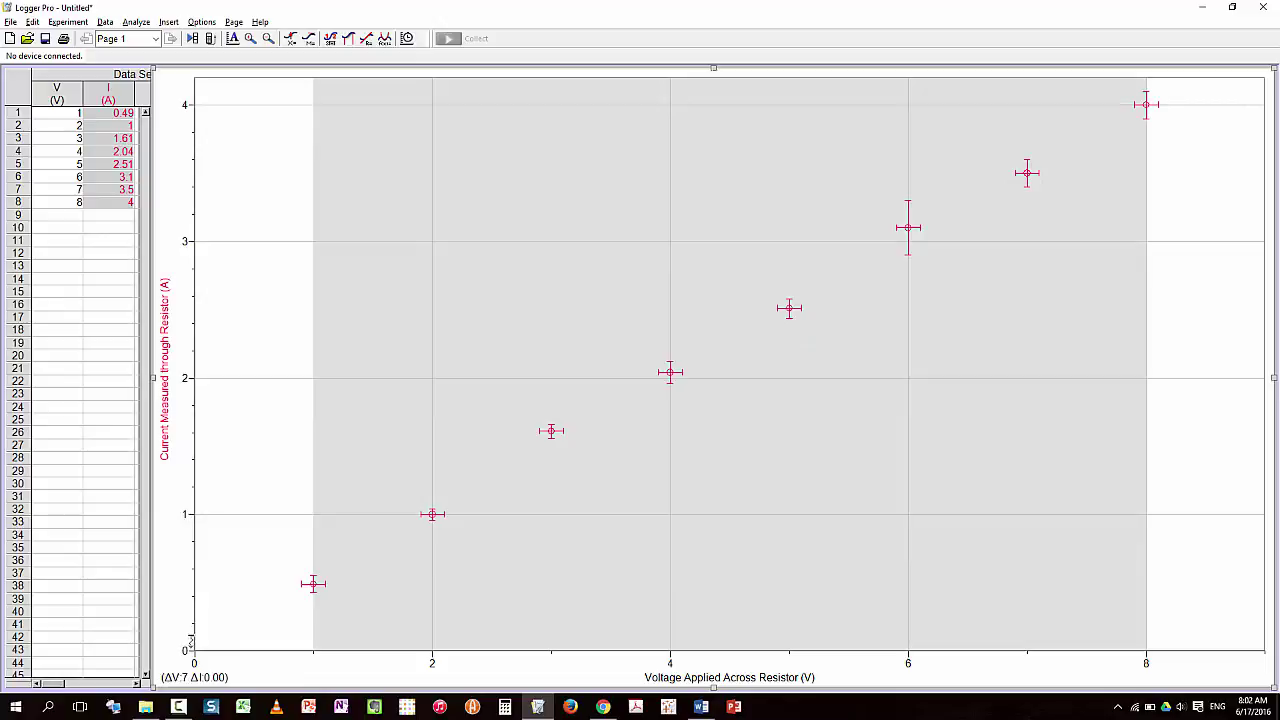
mouse_move(189, 628)
left_mouse_down()
mouse_move(185, 545)
mouse_move(195, 628)
left_mouse_up()
left_click(263, 471)
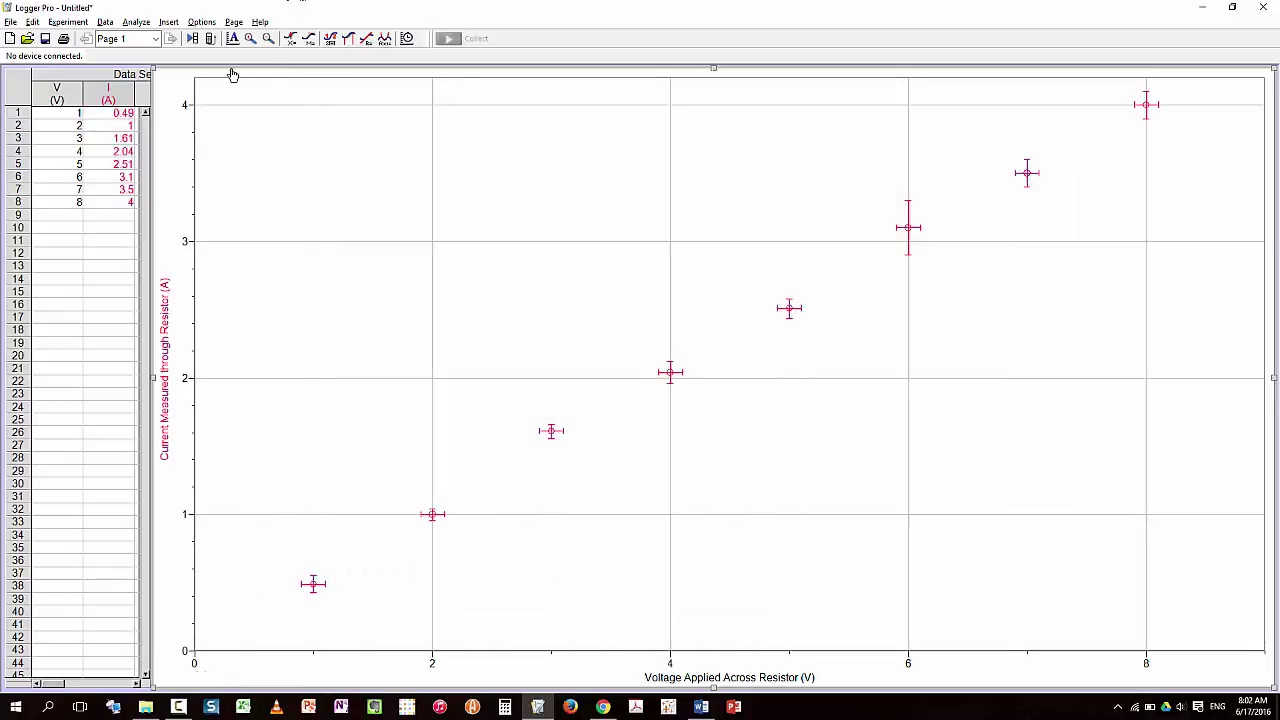
Add a linear fit to the current-versus-voltage data and place its results box above the middle of the line
left_click(136, 22)
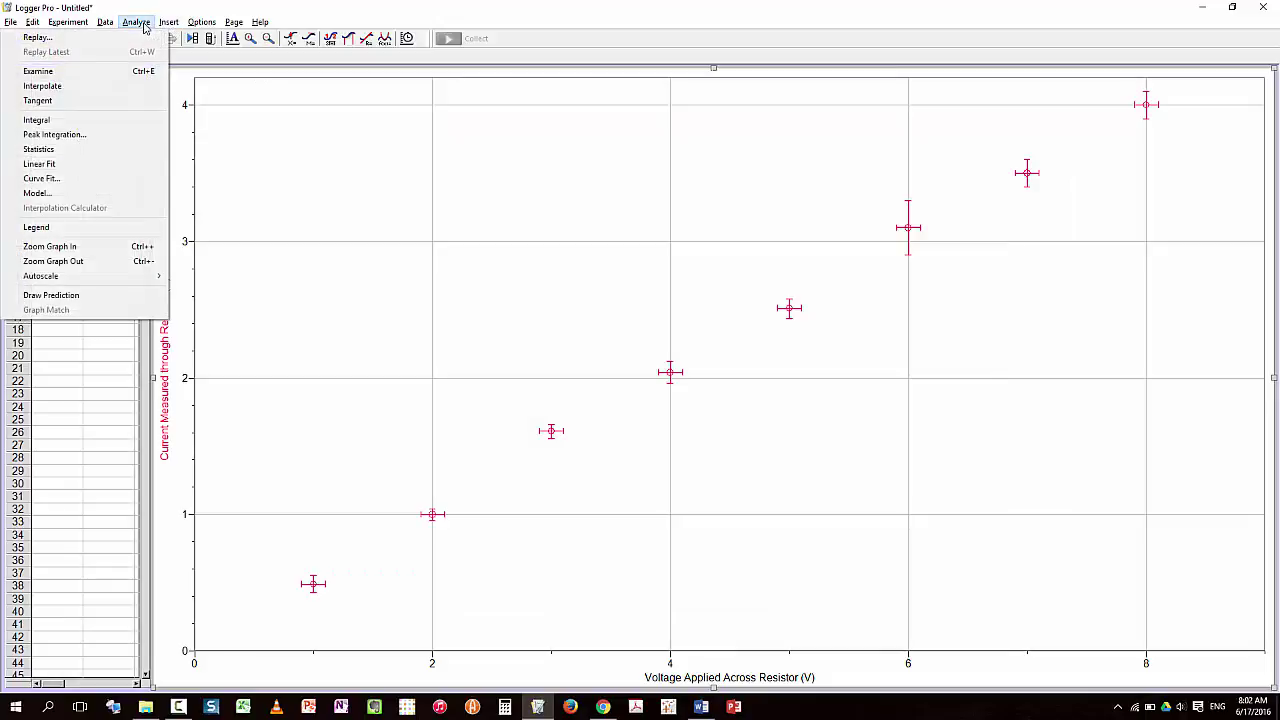
left_click(116, 165)
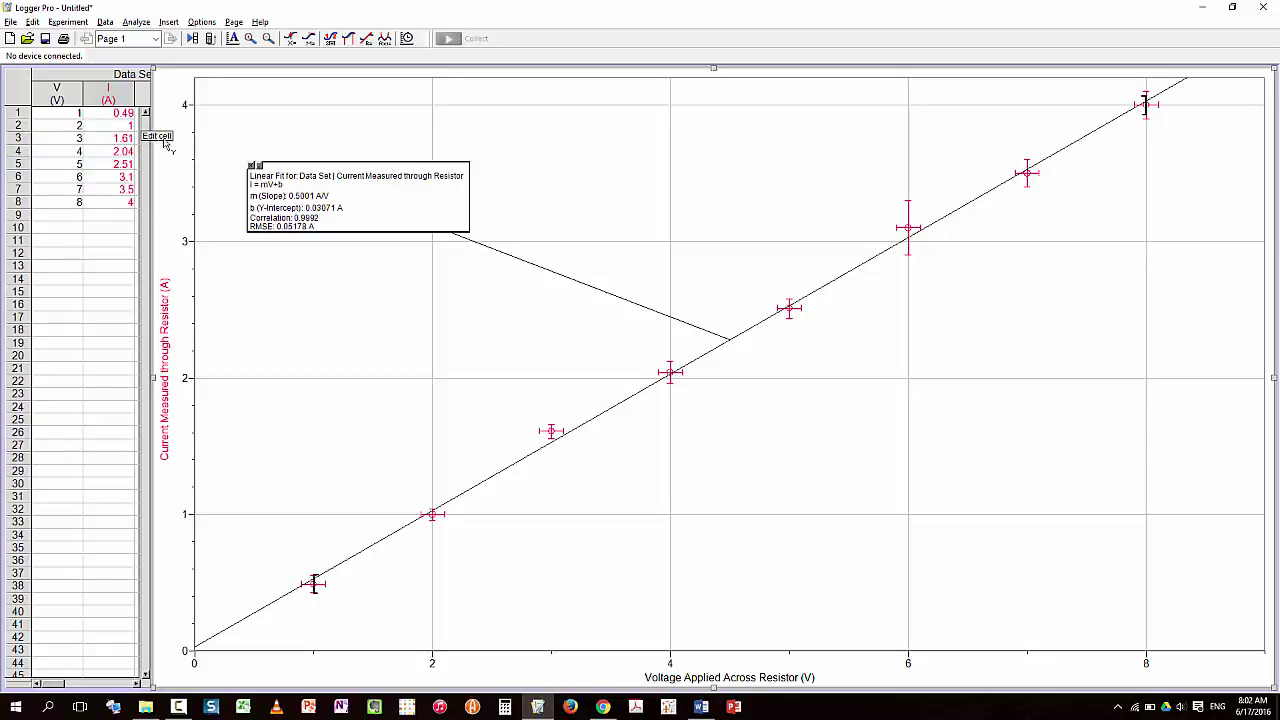
left_click_drag(427, 202, 620, 172)
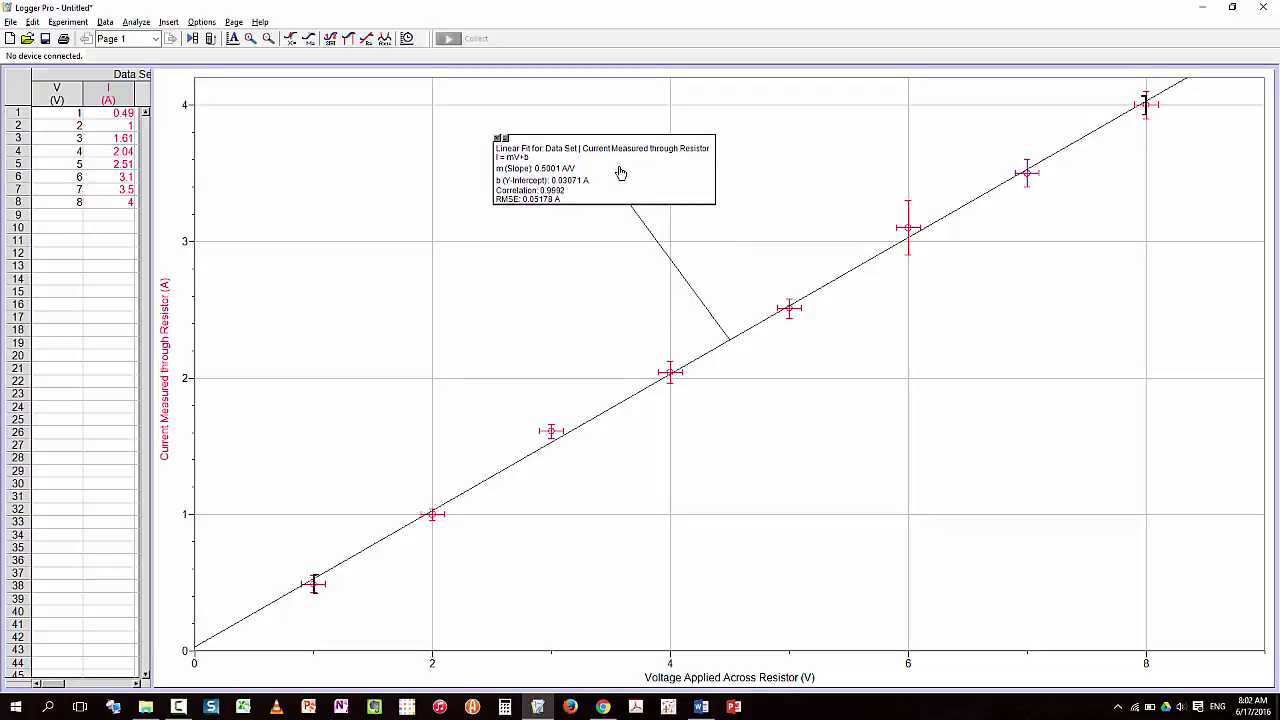
Add a manual mV+b curve fit that starts from the automatically fitted slope and y-intercept
left_click(137, 22)
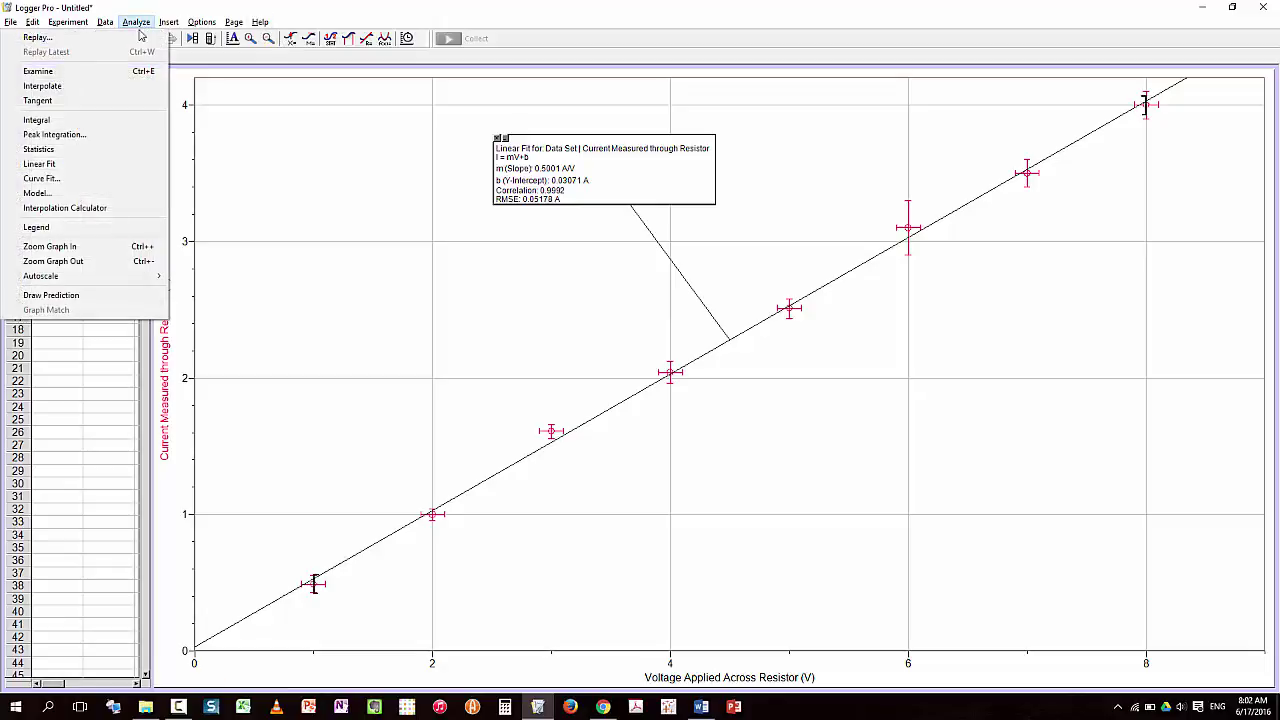
left_click(137, 181)
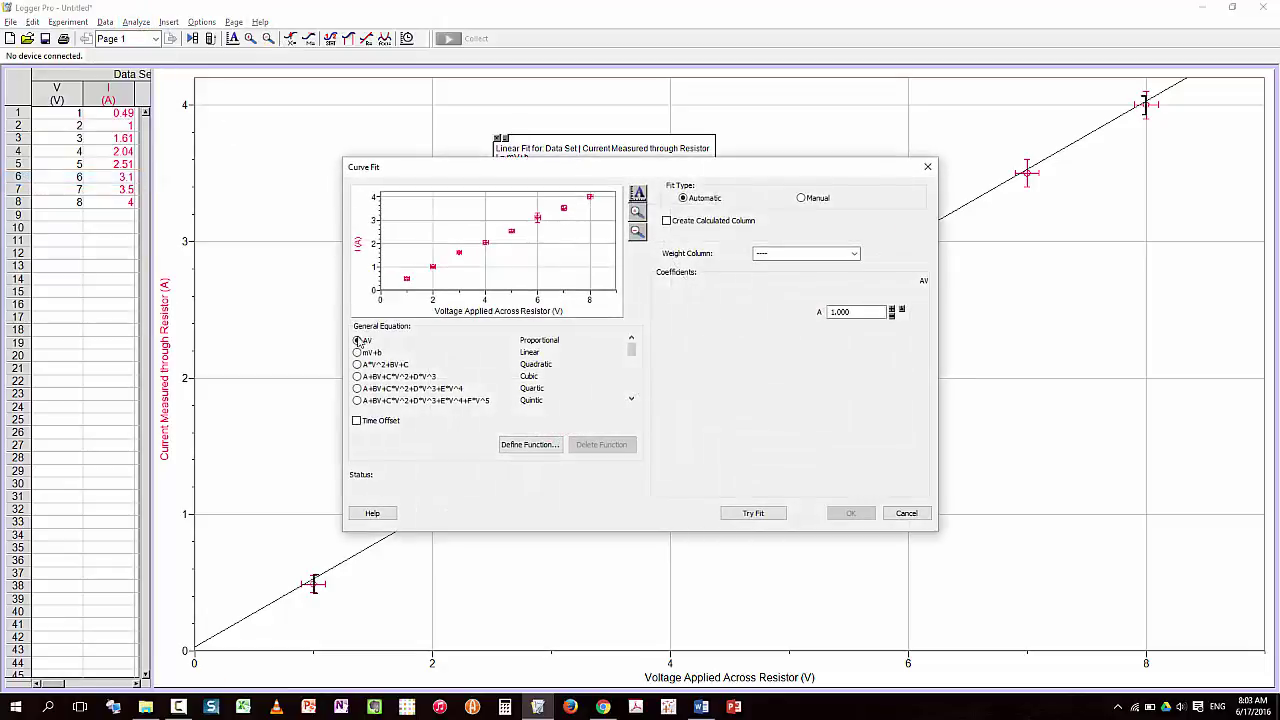
left_click(358, 353)
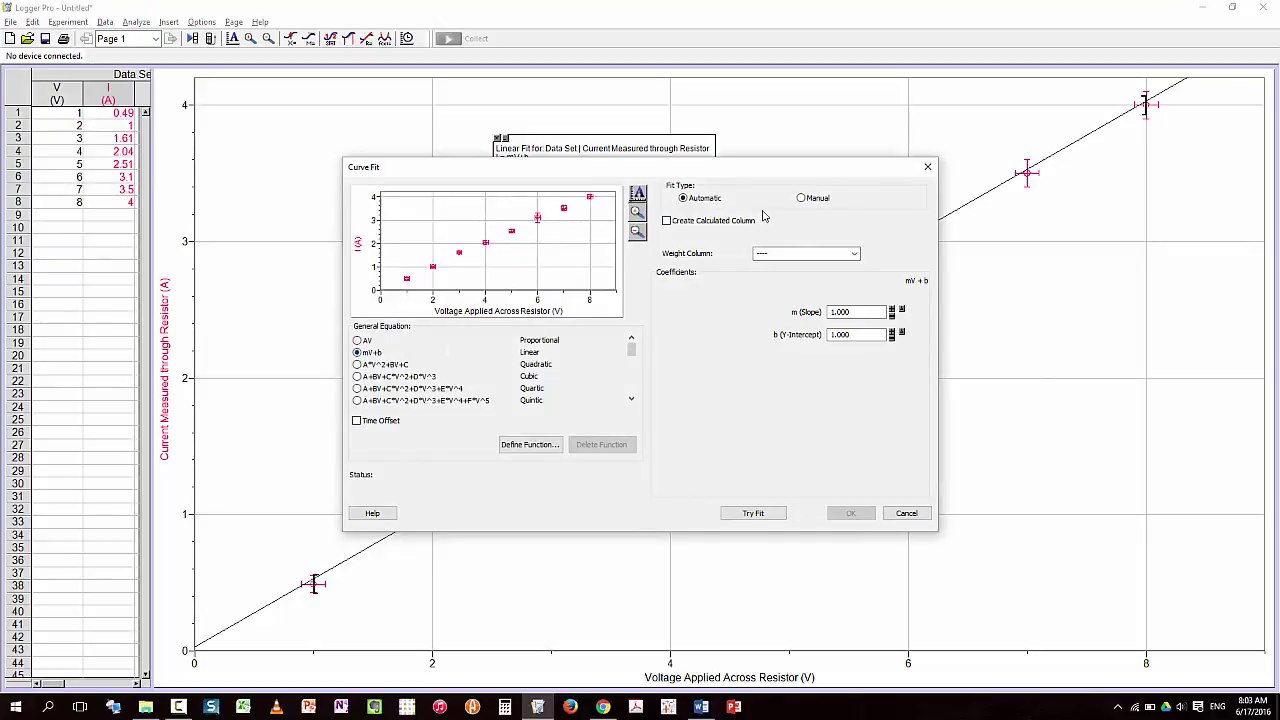
left_click(801, 199)
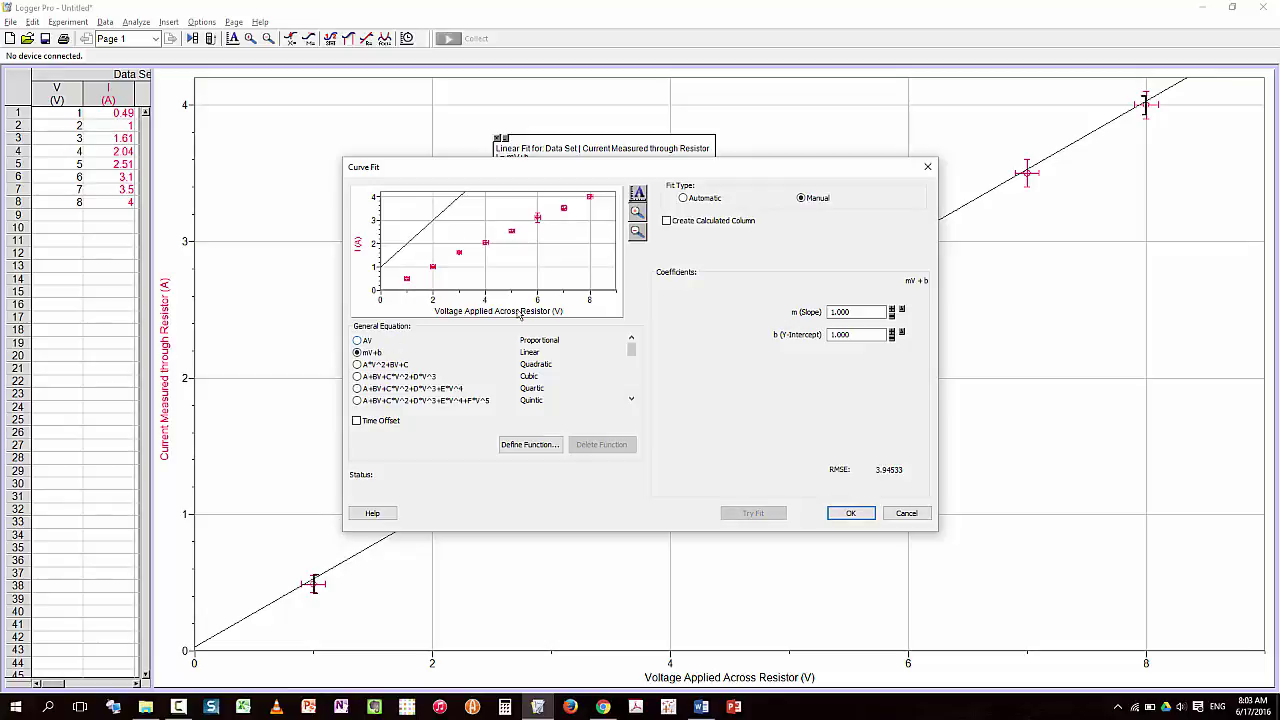
left_click(688, 198)
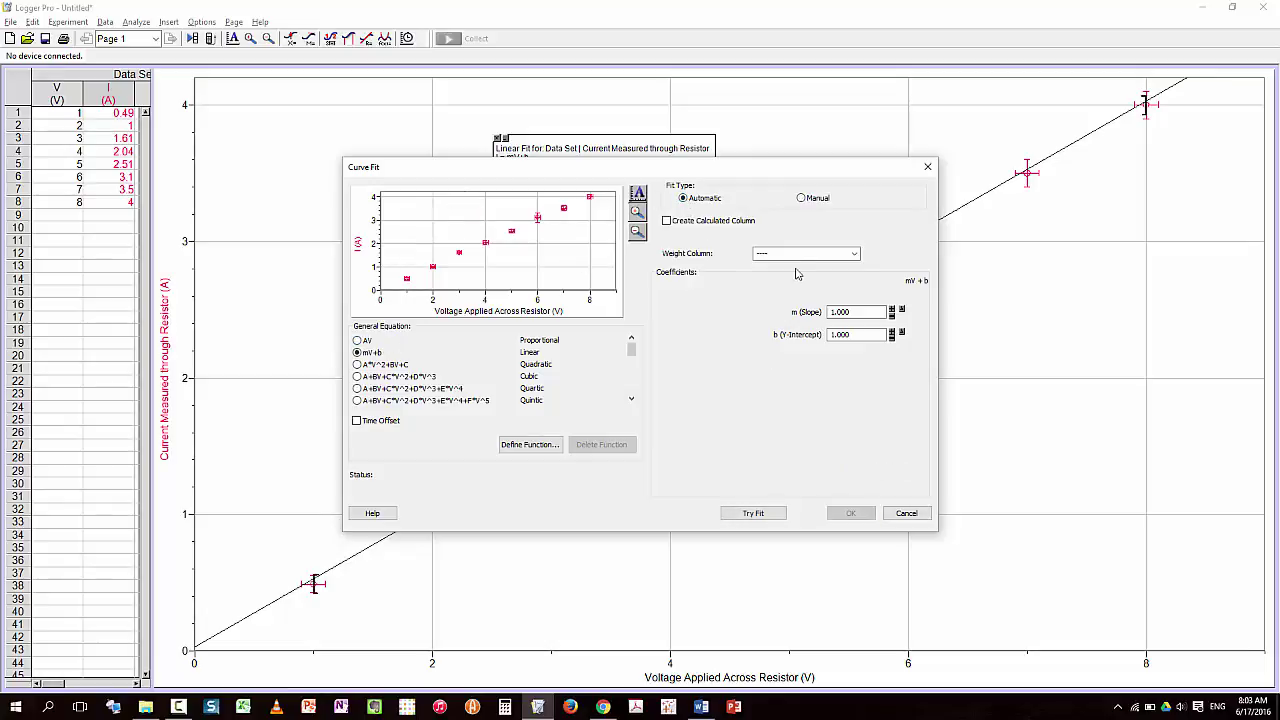
left_click(801, 199)
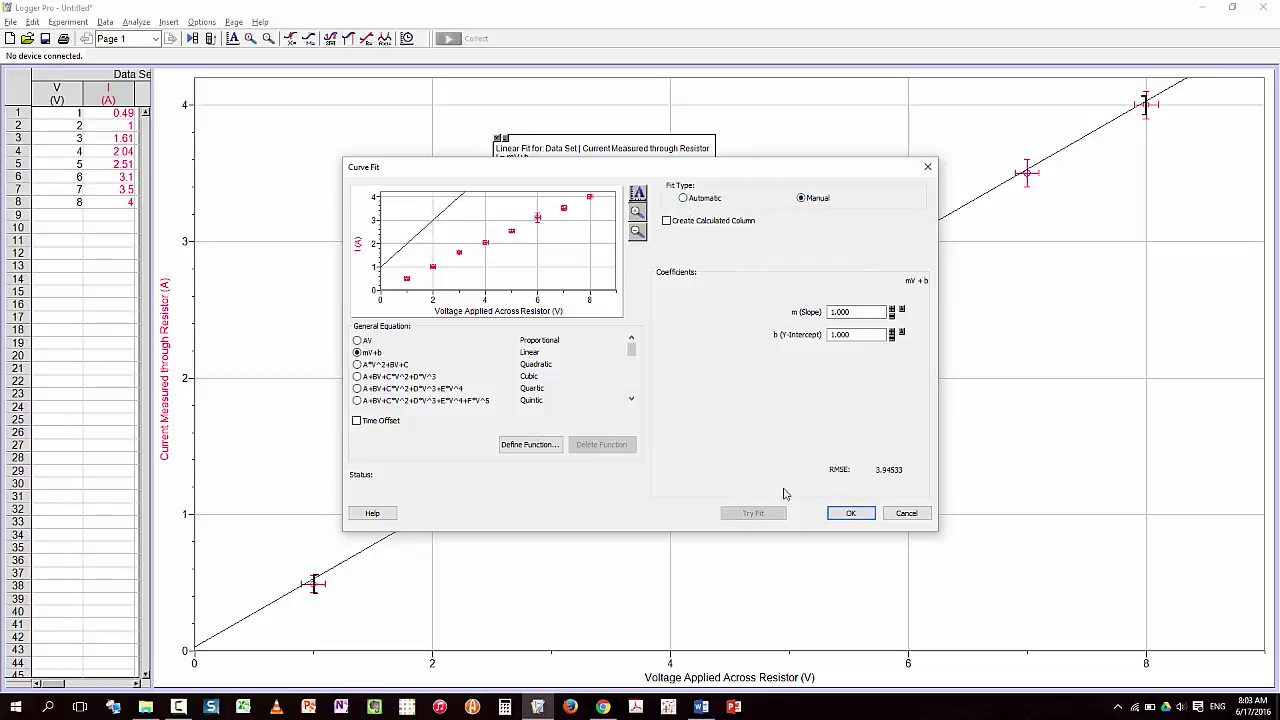
left_click(686, 200)
left_click(753, 514)
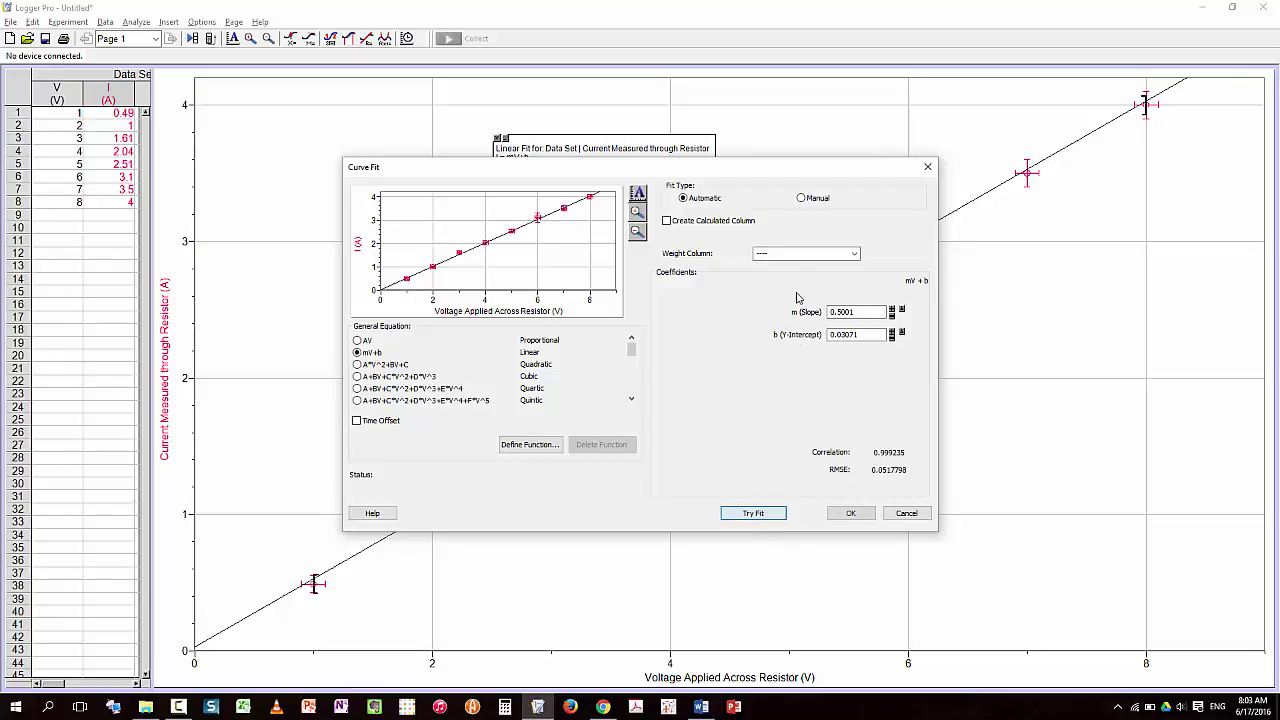
left_click(801, 198)
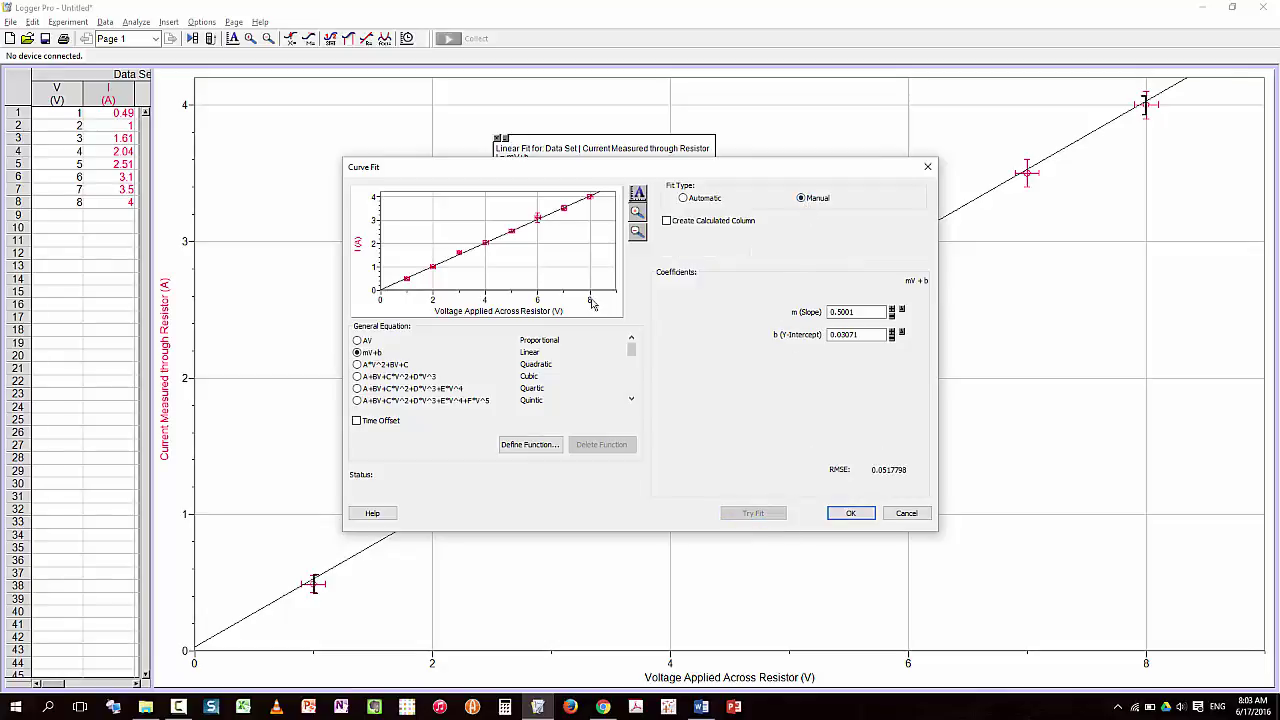
left_click(851, 514)
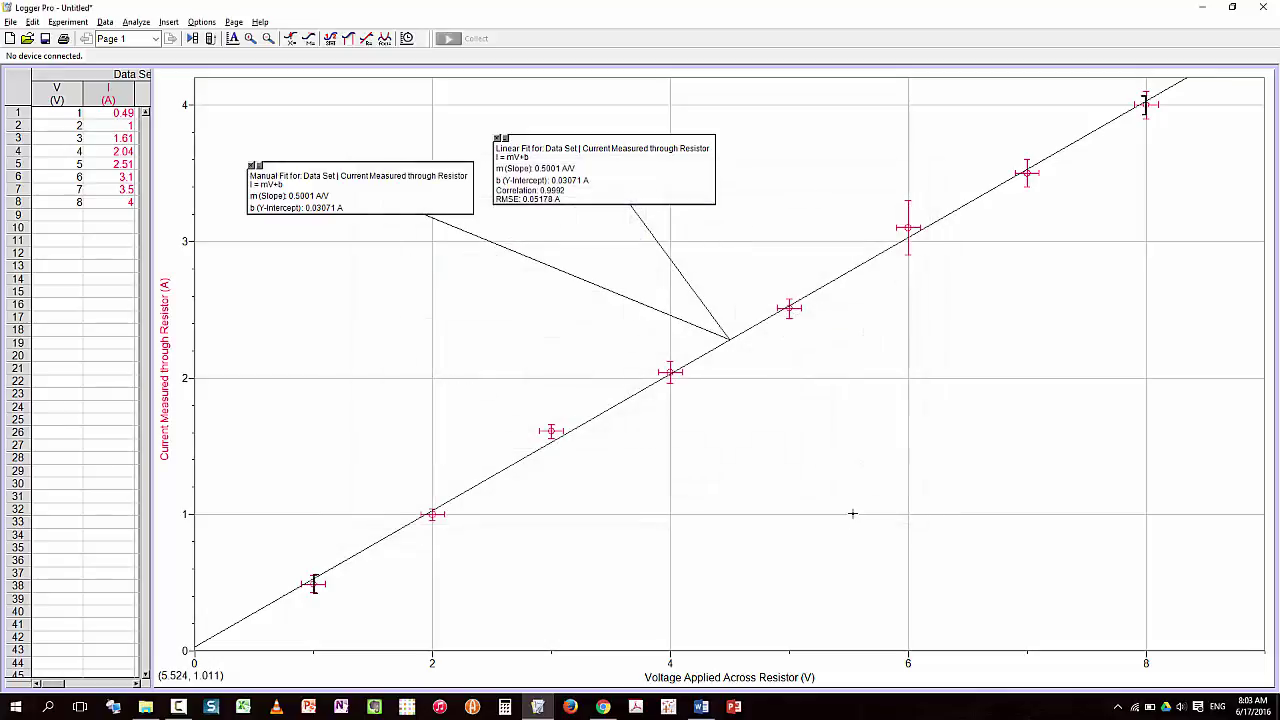
Enable line dragging for the manual fit
double_click(365, 191)
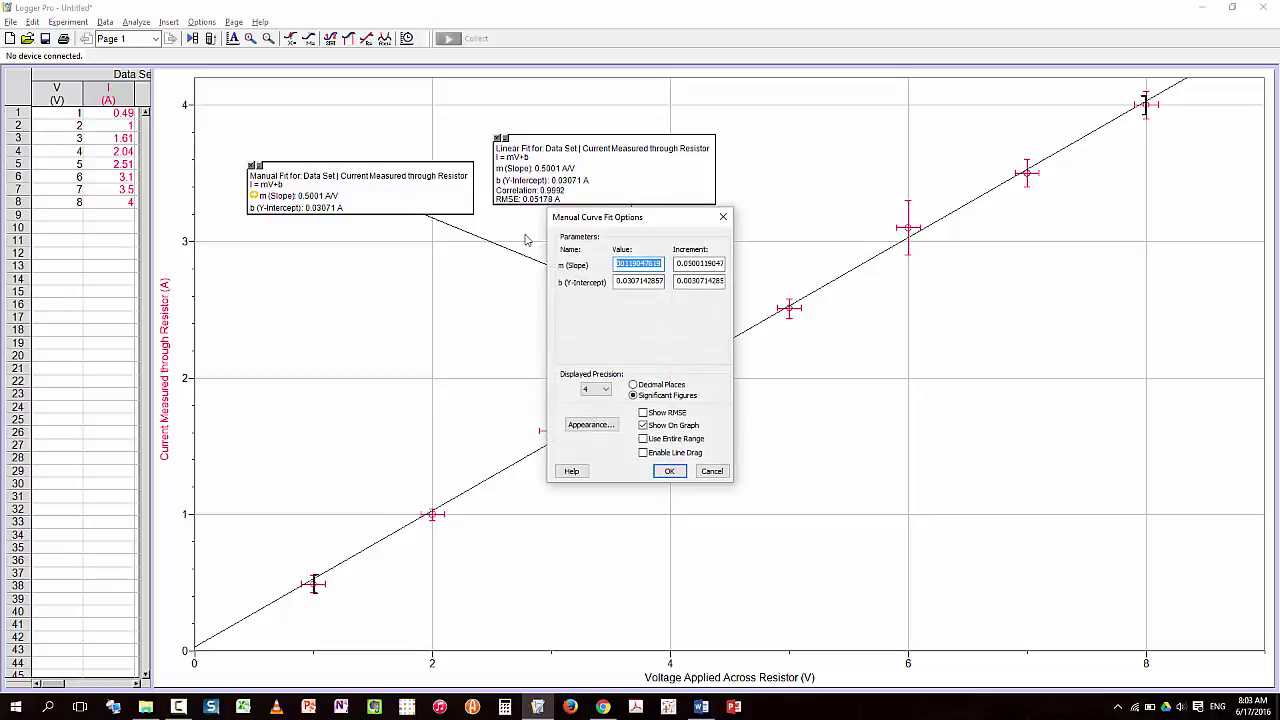
left_click(644, 453)
left_click(668, 471)
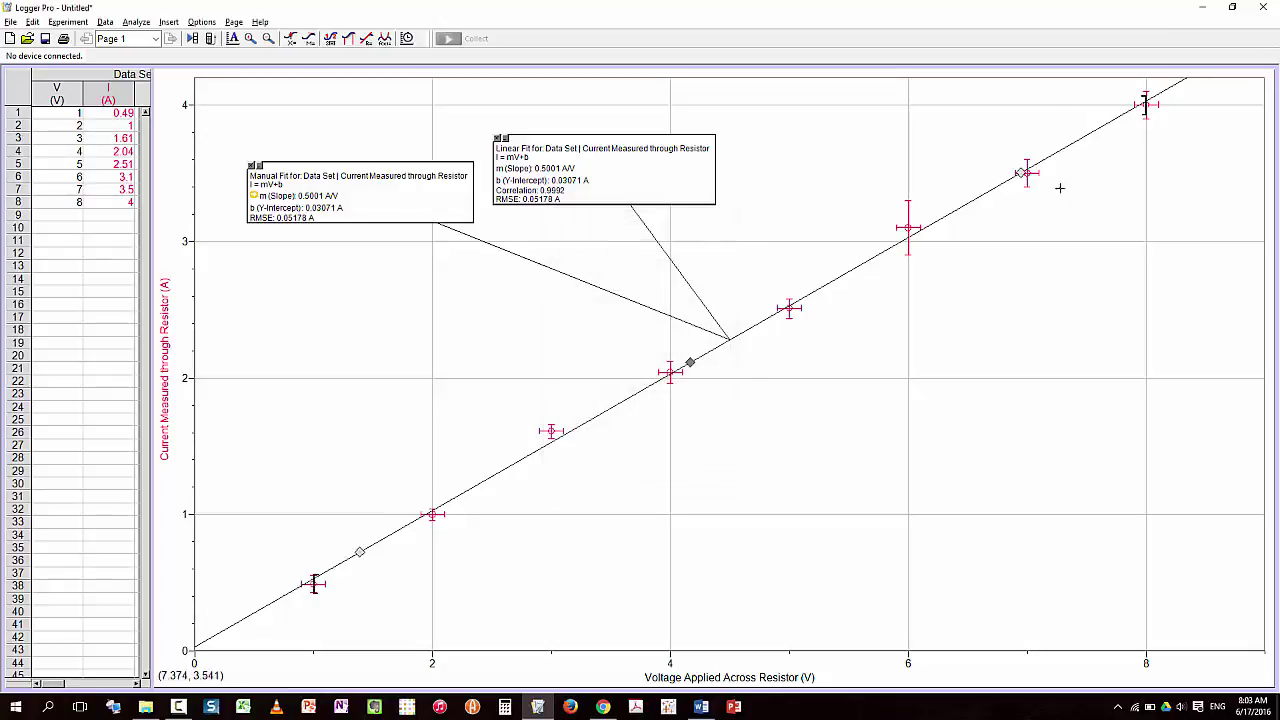
Steepen the manual fit line to a slope of about 0.528 A/V and a y-intercept of about -0.115 A, moving its results box below the line
left_click_drag(516, 502, 640, 477)
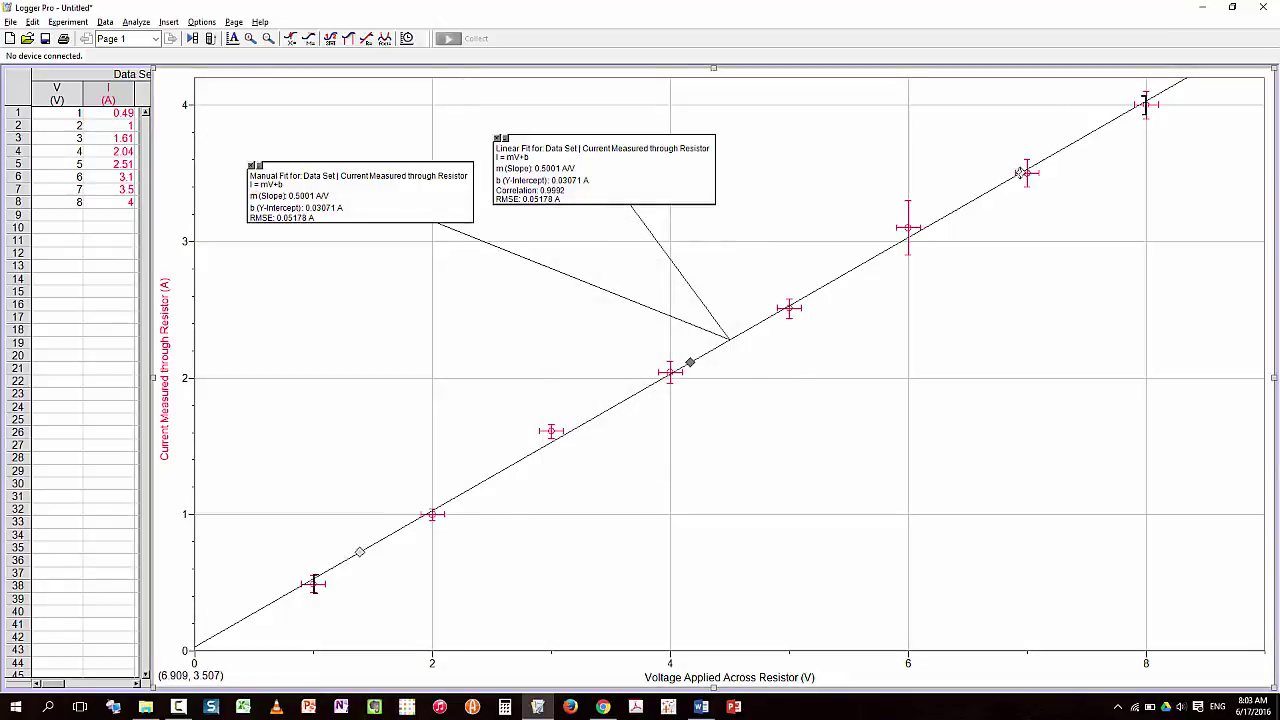
left_click_drag(1025, 170, 1061, 139)
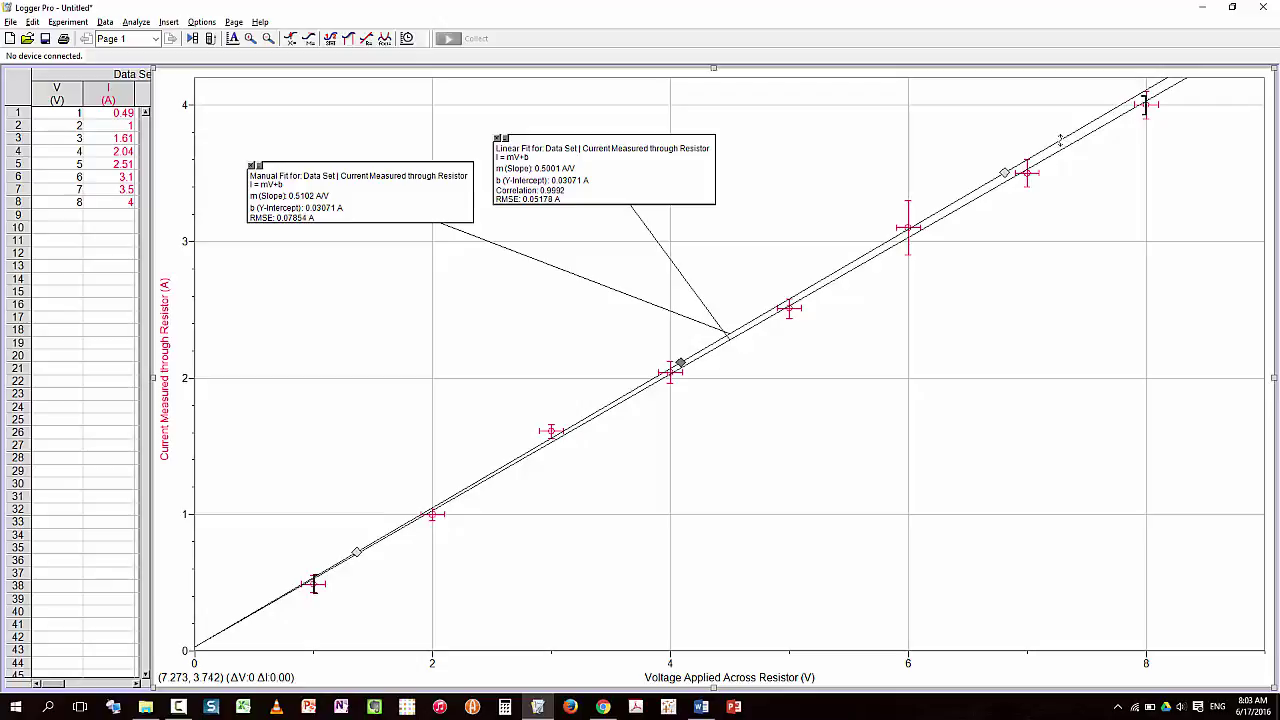
left_click_drag(1059, 139, 1061, 141)
left_click_drag(358, 552, 360, 566)
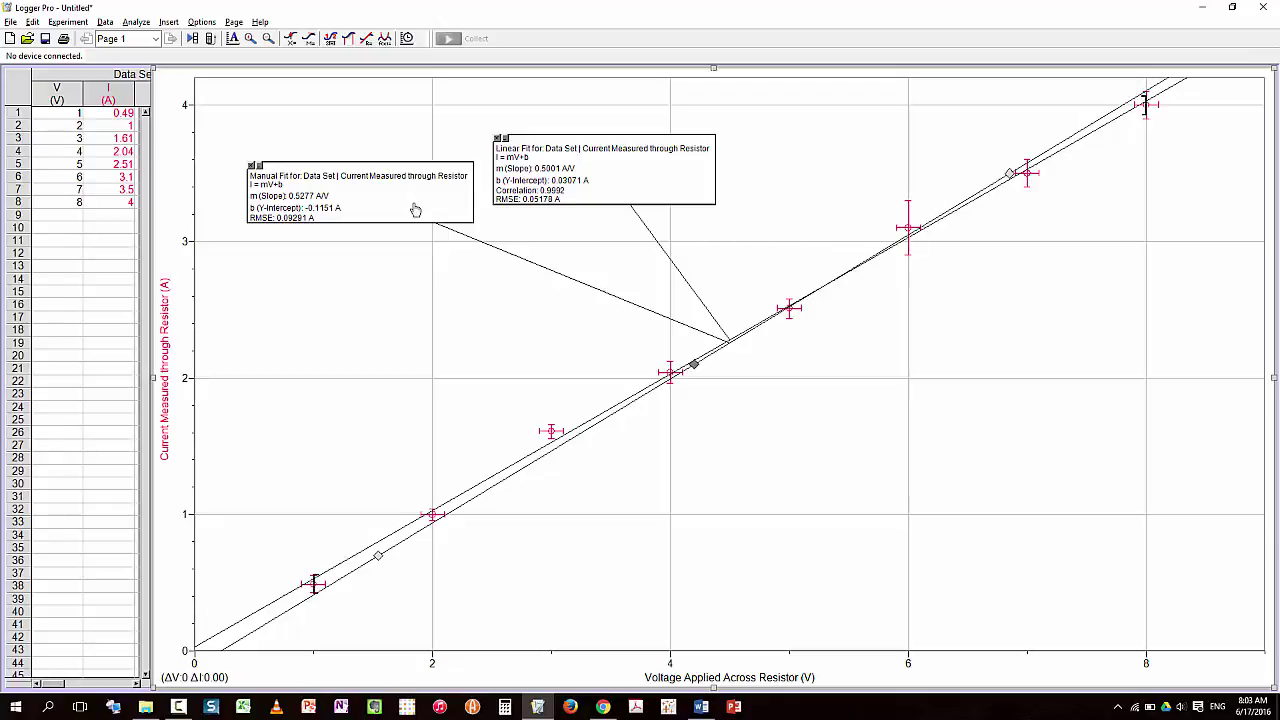
mouse_move(417, 193)
left_mouse_down()
mouse_move(943, 400)
mouse_move(974, 429)
mouse_move(980, 413)
left_mouse_up()
Add a second manual mV+b curve fit based on the automatically fitted linear coefficients
left_click(136, 22)
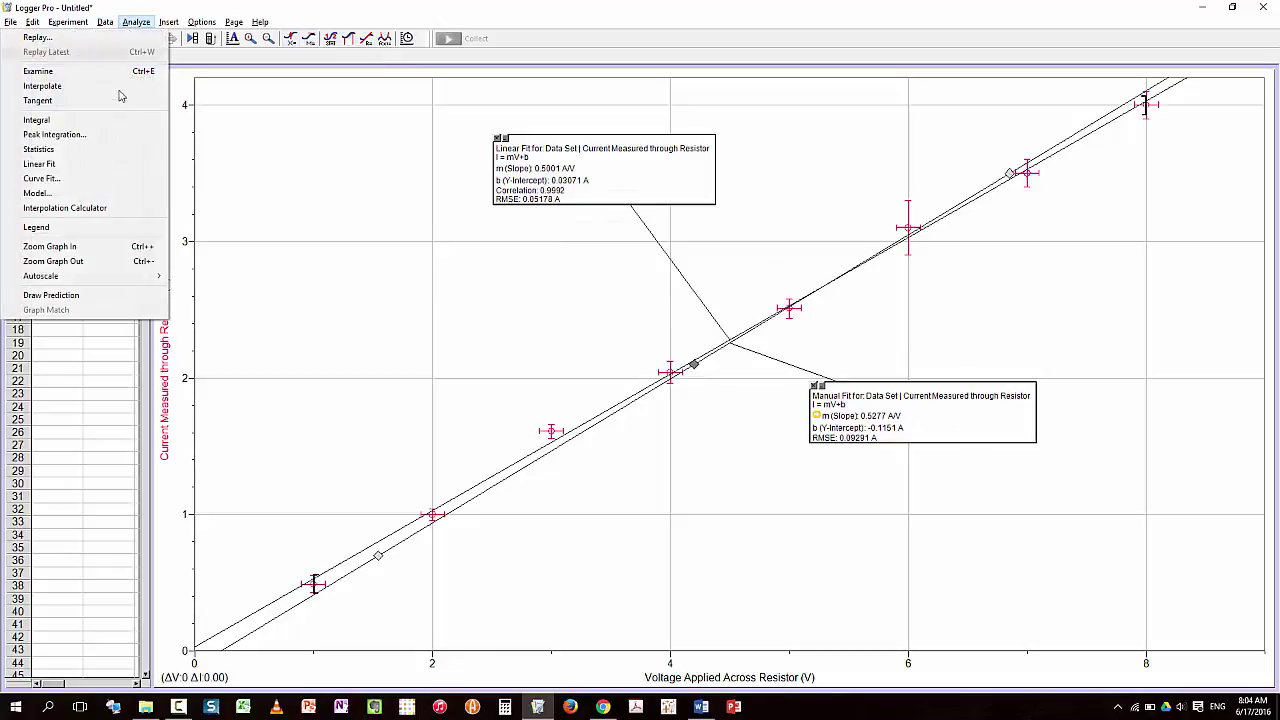
left_click(50, 178)
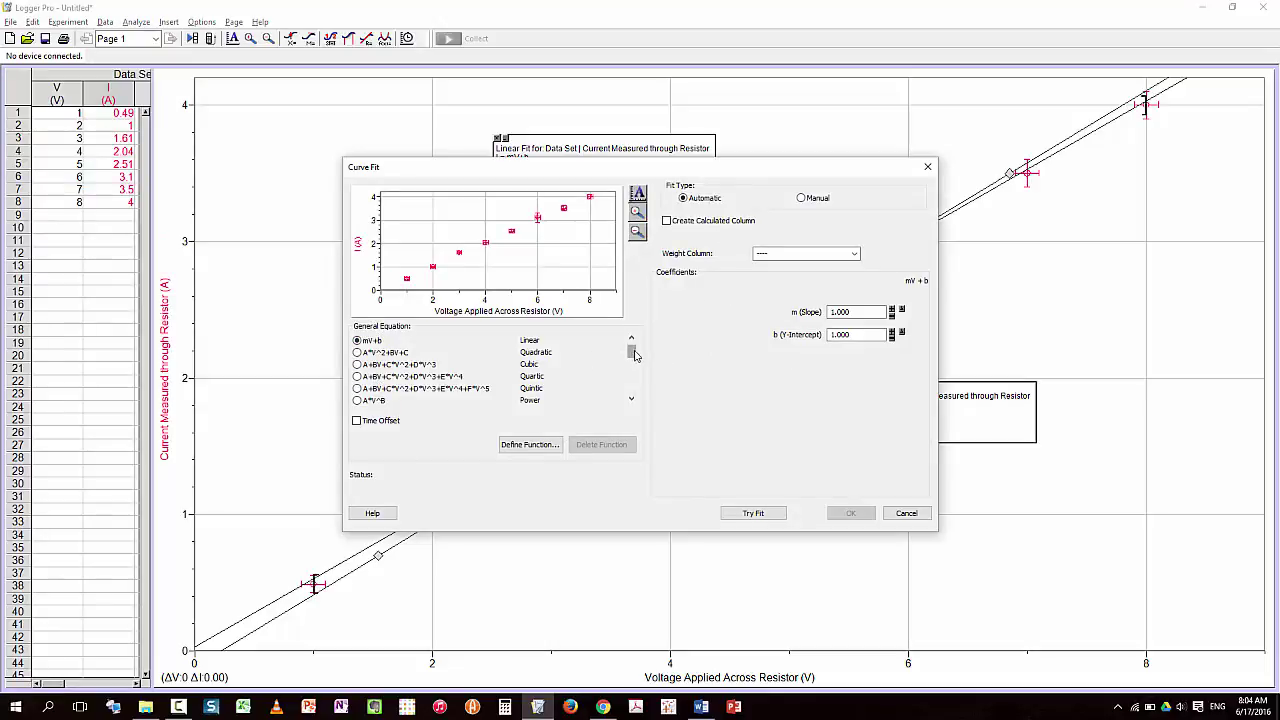
scroll(634, 356, "down", 1)
scroll(634, 356, "up", 2)
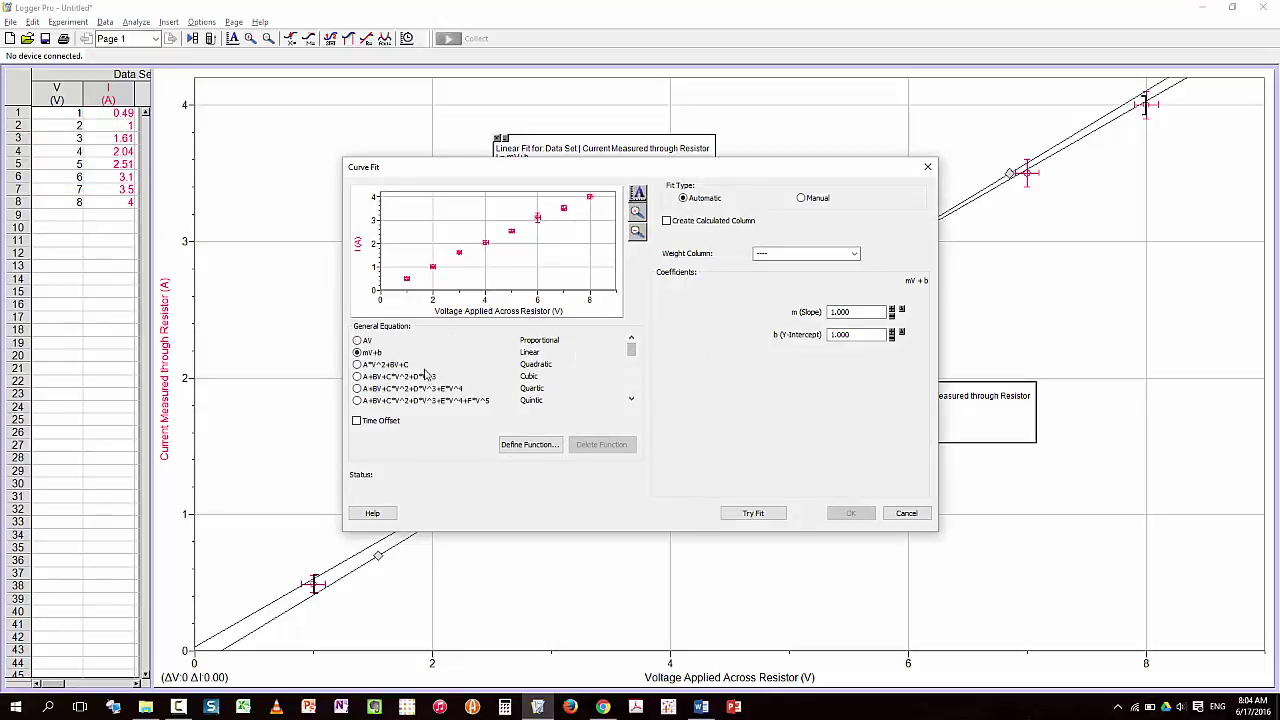
left_click(739, 516)
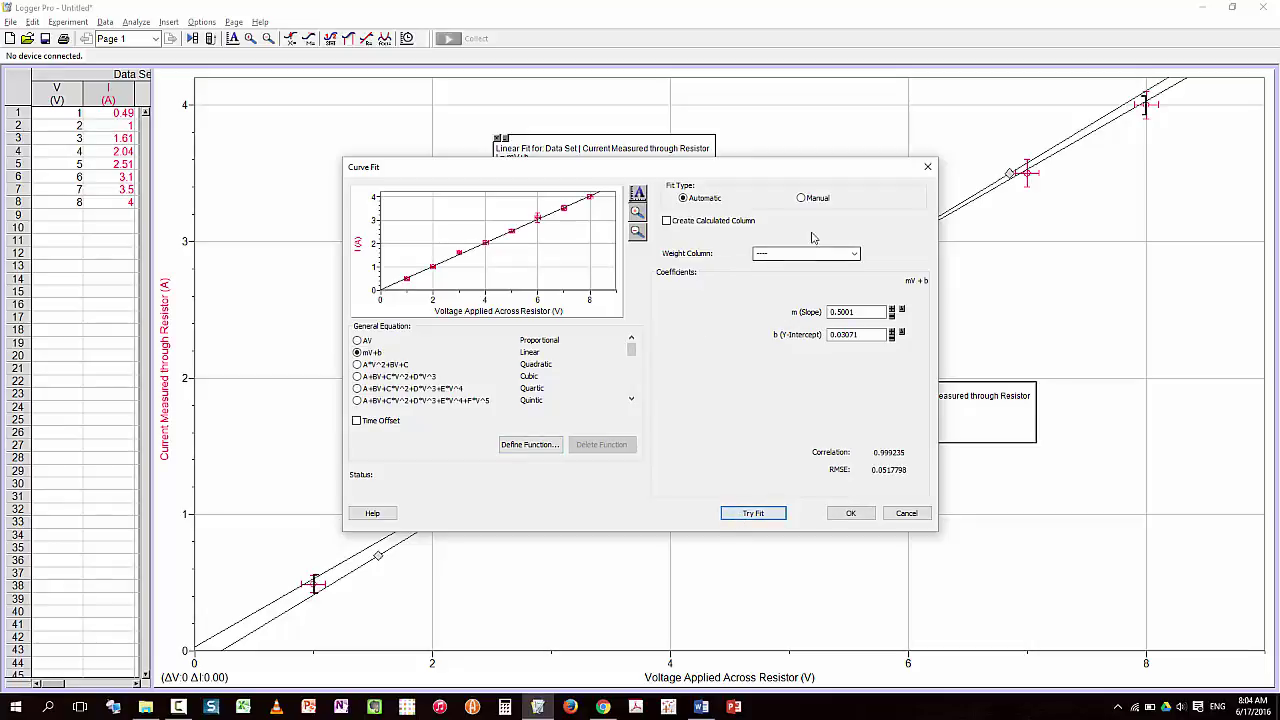
left_click(801, 198)
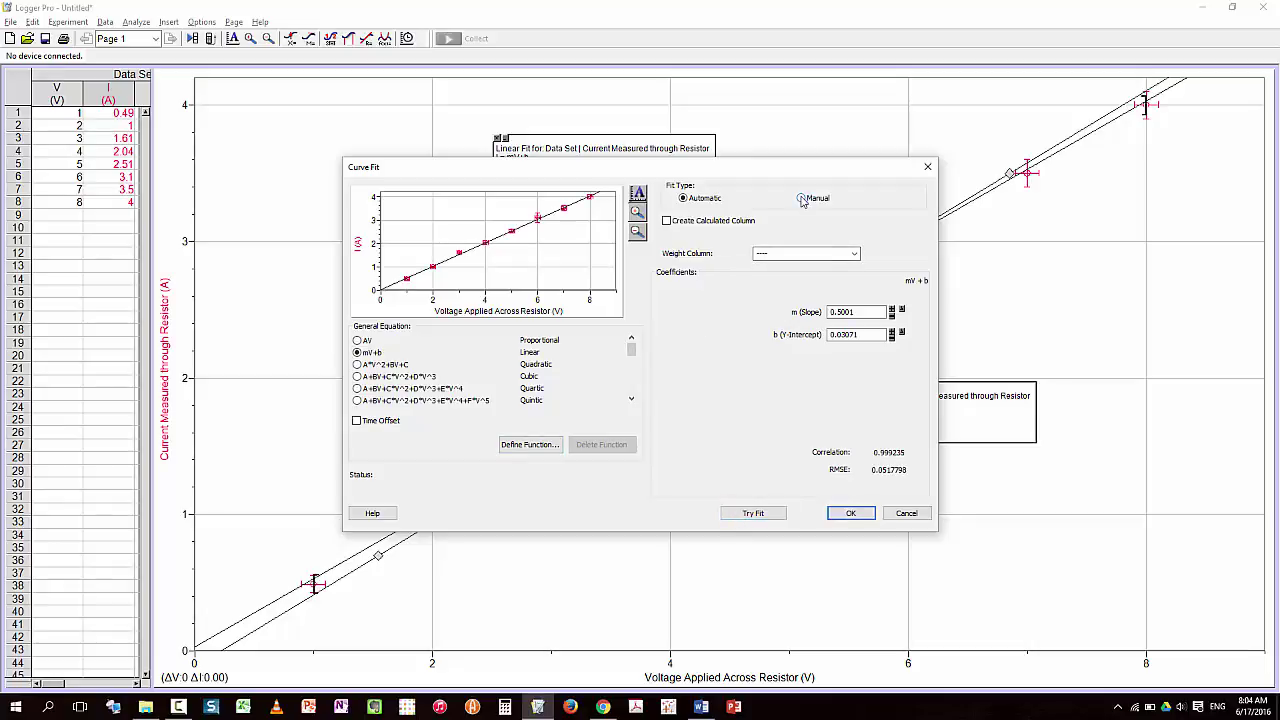
left_click(851, 513)
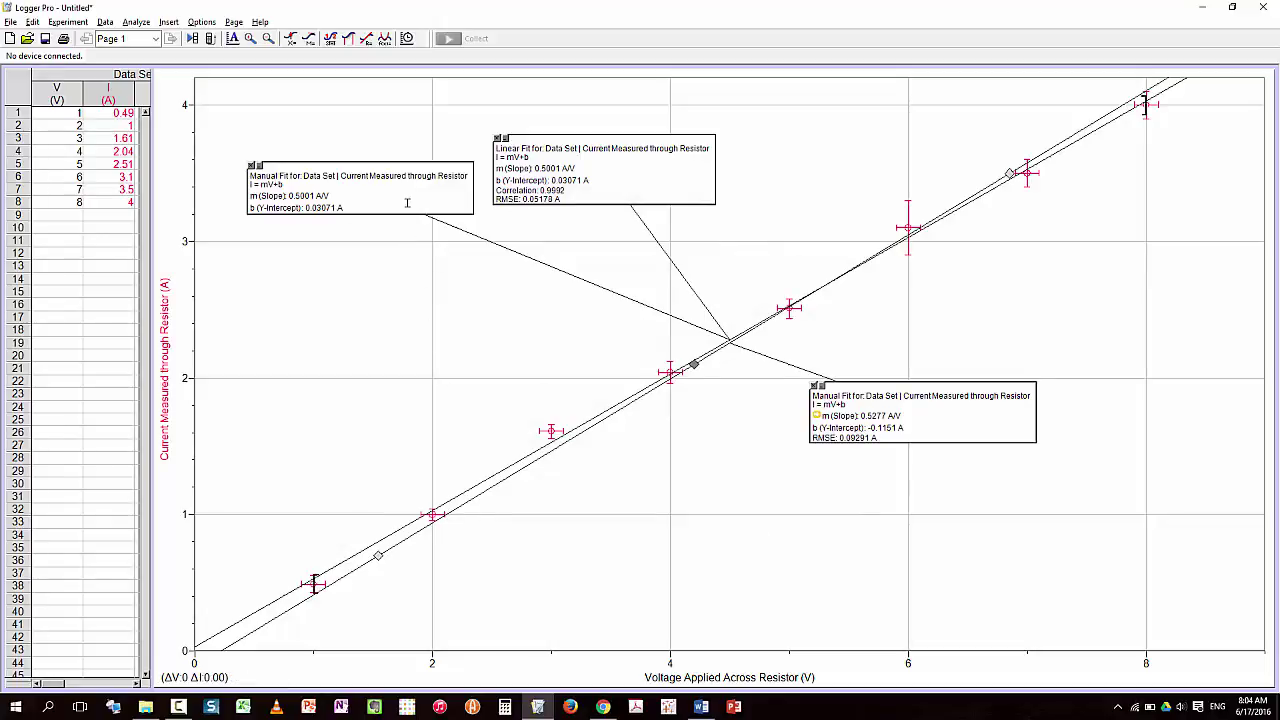
Enable line dragging for the second manual fit and adjust its line to a slope of about 0.494 A/V and a y-intercept of about 0.080 A
double_click(358, 177)
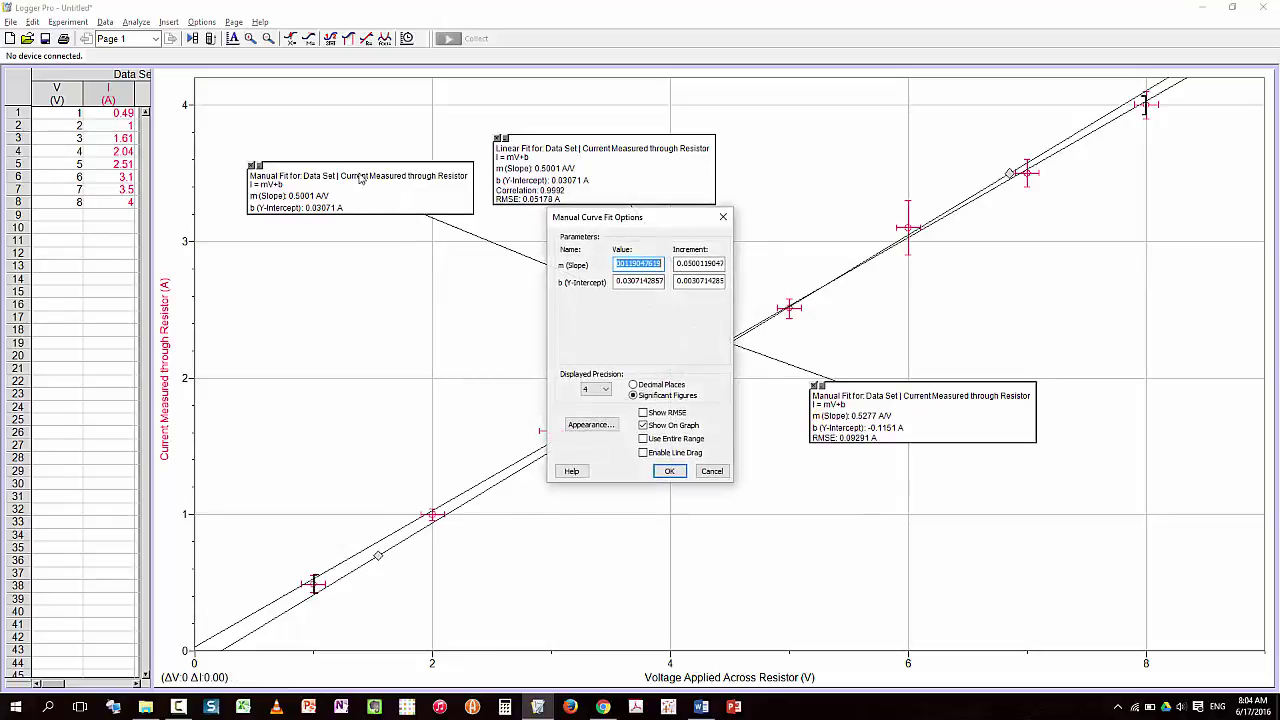
left_click(642, 452)
left_click(670, 471)
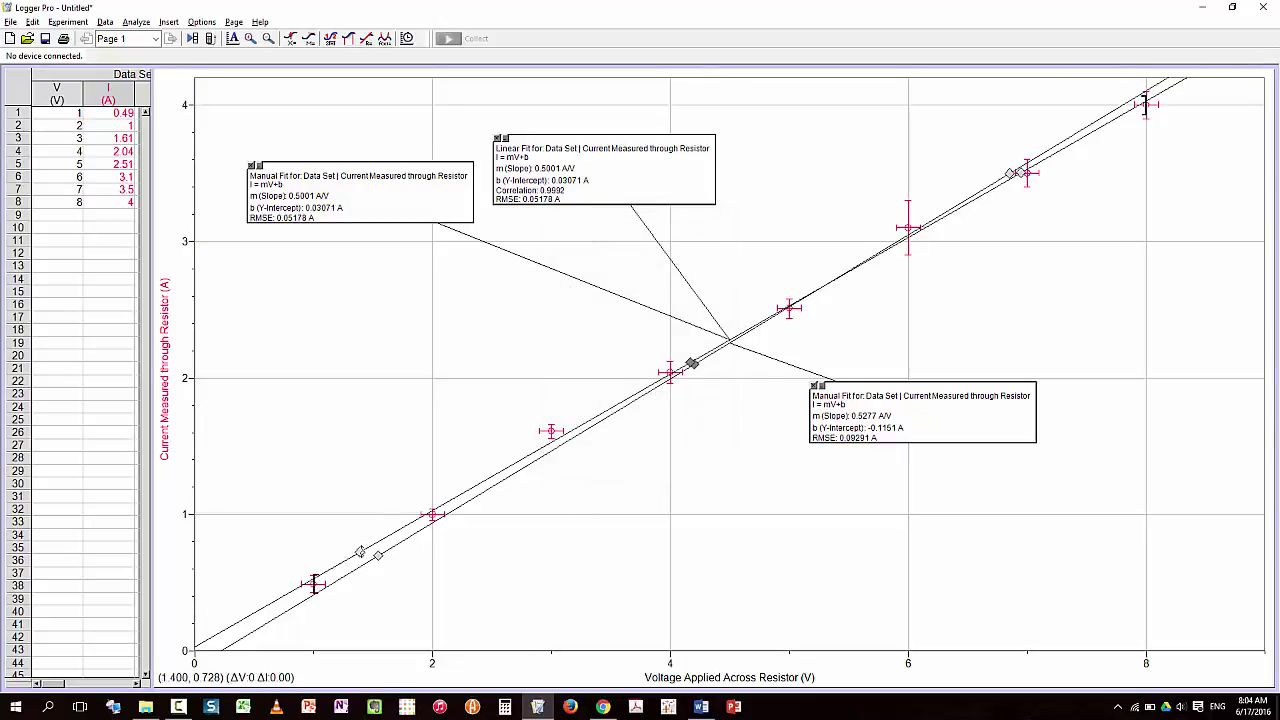
left_click_drag(360, 550, 358, 548)
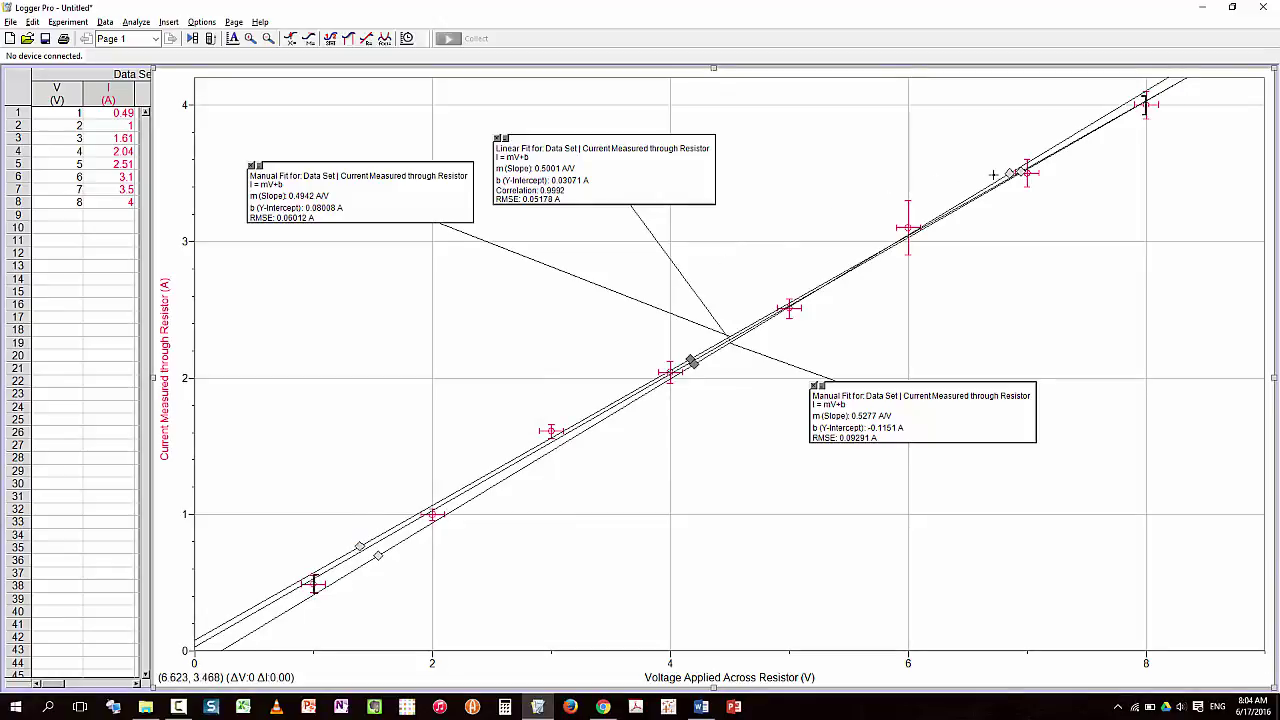
Steepen the first manual fit line slightly to a slope of about 0.529 A/V and a y-intercept of about -0.115 A
mouse_move(1010, 171)
left_mouse_down()
mouse_move(1026, 182)
mouse_move(1000, 173)
mouse_move(1011, 171)
left_mouse_up()
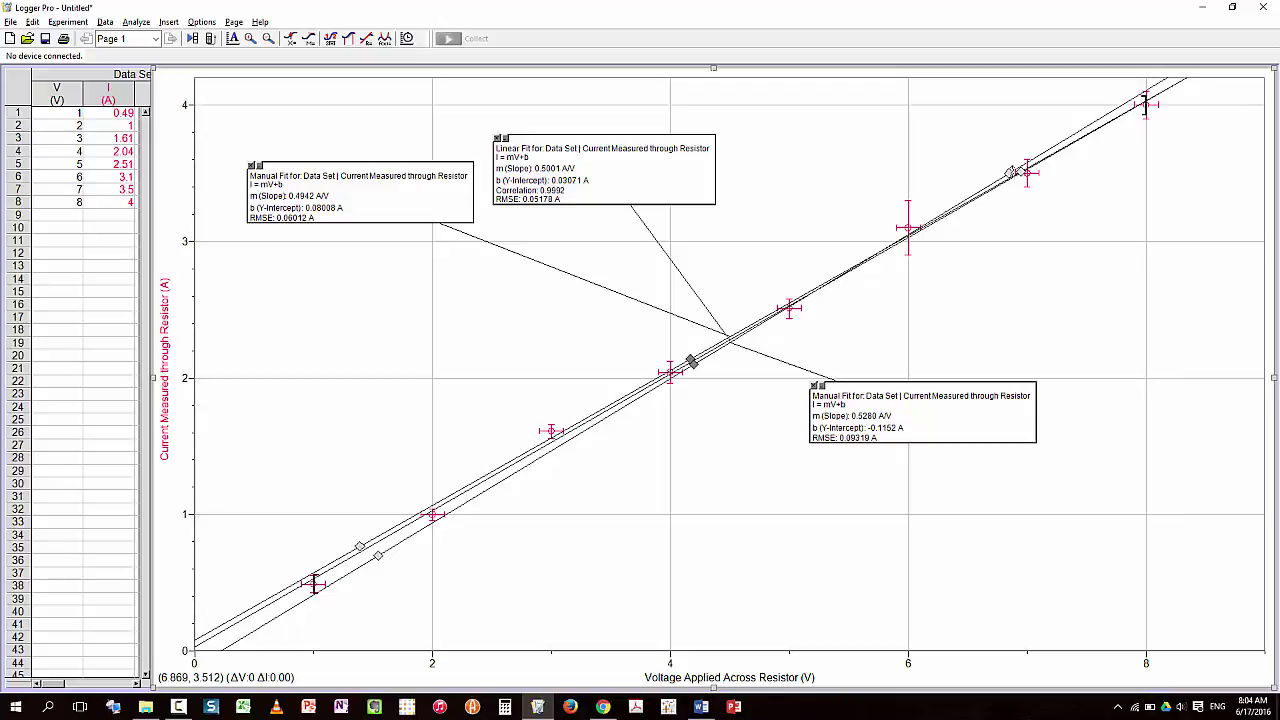
mouse_move(1011, 171)
left_mouse_down()
mouse_move(1027, 173)
mouse_move(1011, 170)
left_mouse_up()
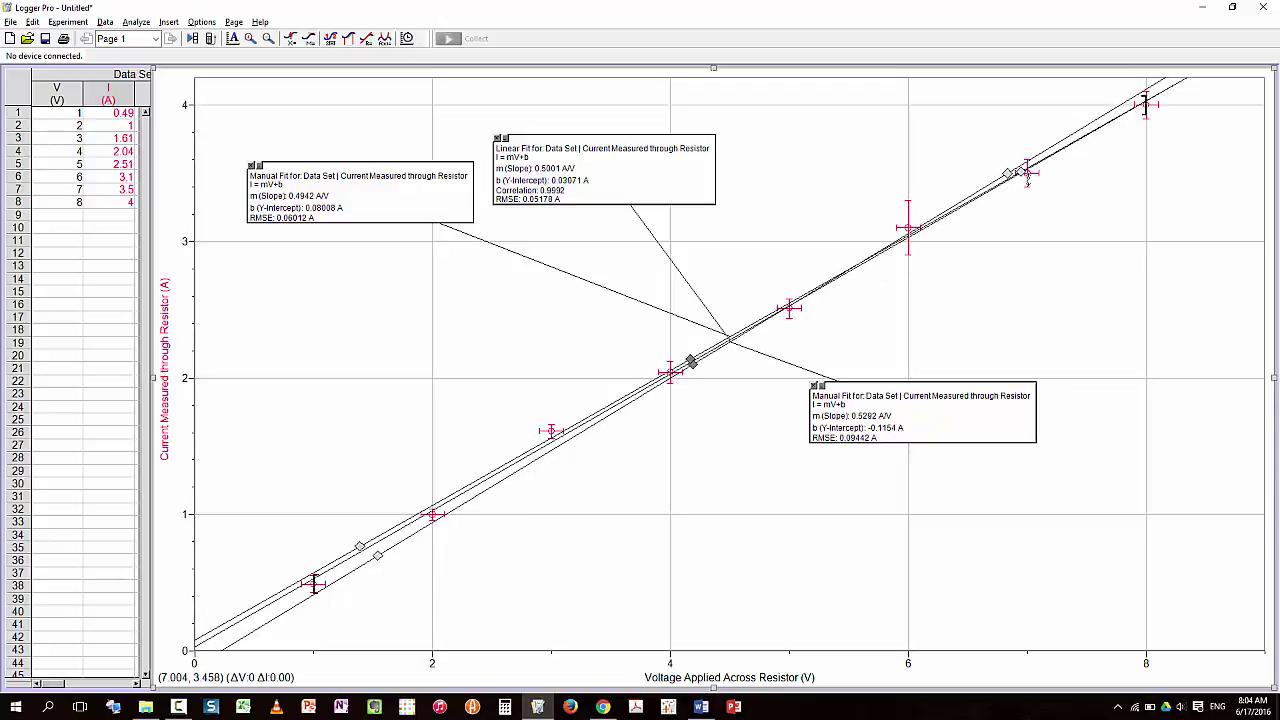
Flatten the second manual fit to a slope of about 0.475 A/V and a y-intercept of about 0.095 A, moving its results box below the lines
left_click_drag(1027, 177, 1028, 182)
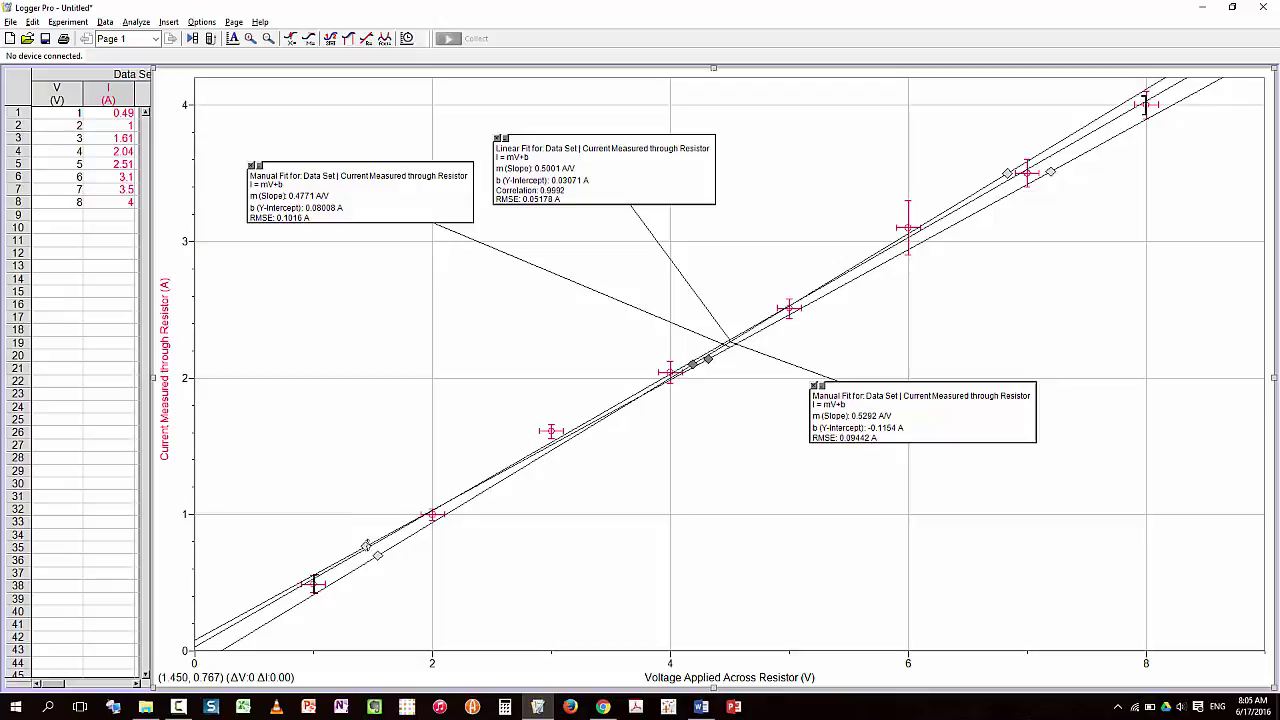
left_click_drag(367, 545, 367, 545)
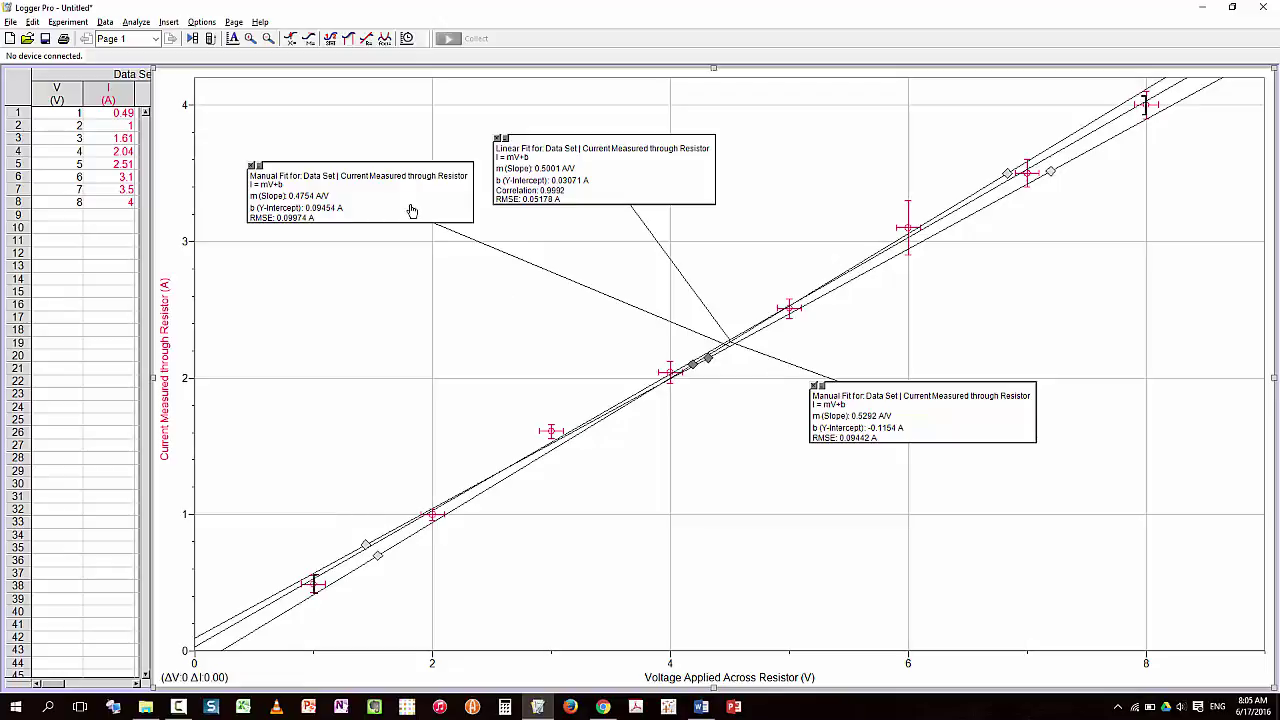
mouse_move(412, 210)
left_mouse_down()
mouse_move(612, 564)
mouse_move(734, 568)
left_mouse_up()
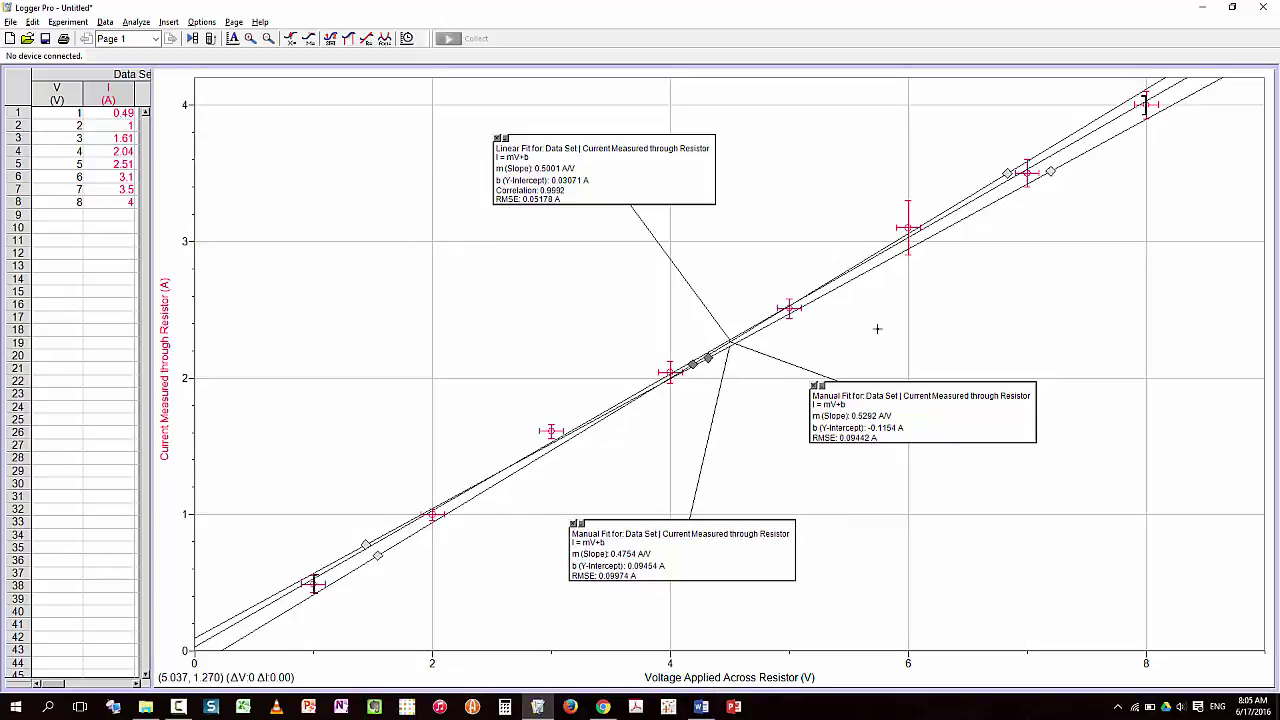
Colour the minimum-slope manual fit and its results box red
double_click(751, 537)
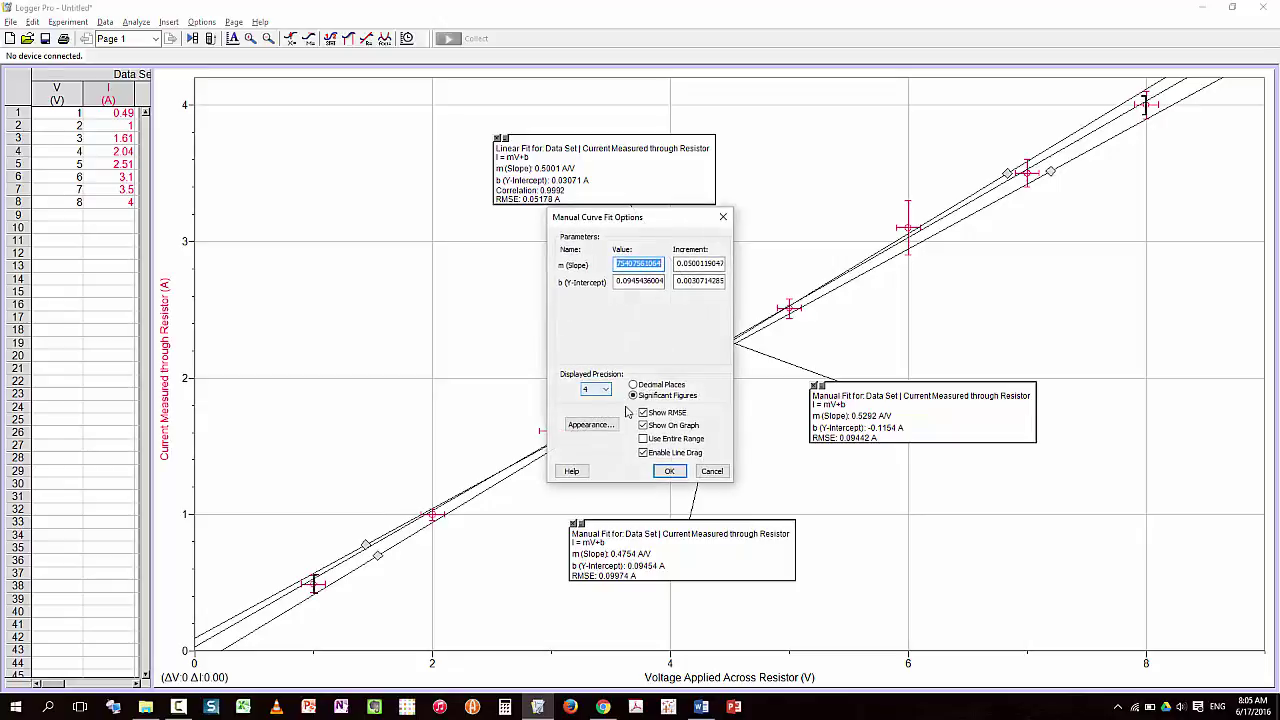
left_click(588, 425)
left_click(612, 366)
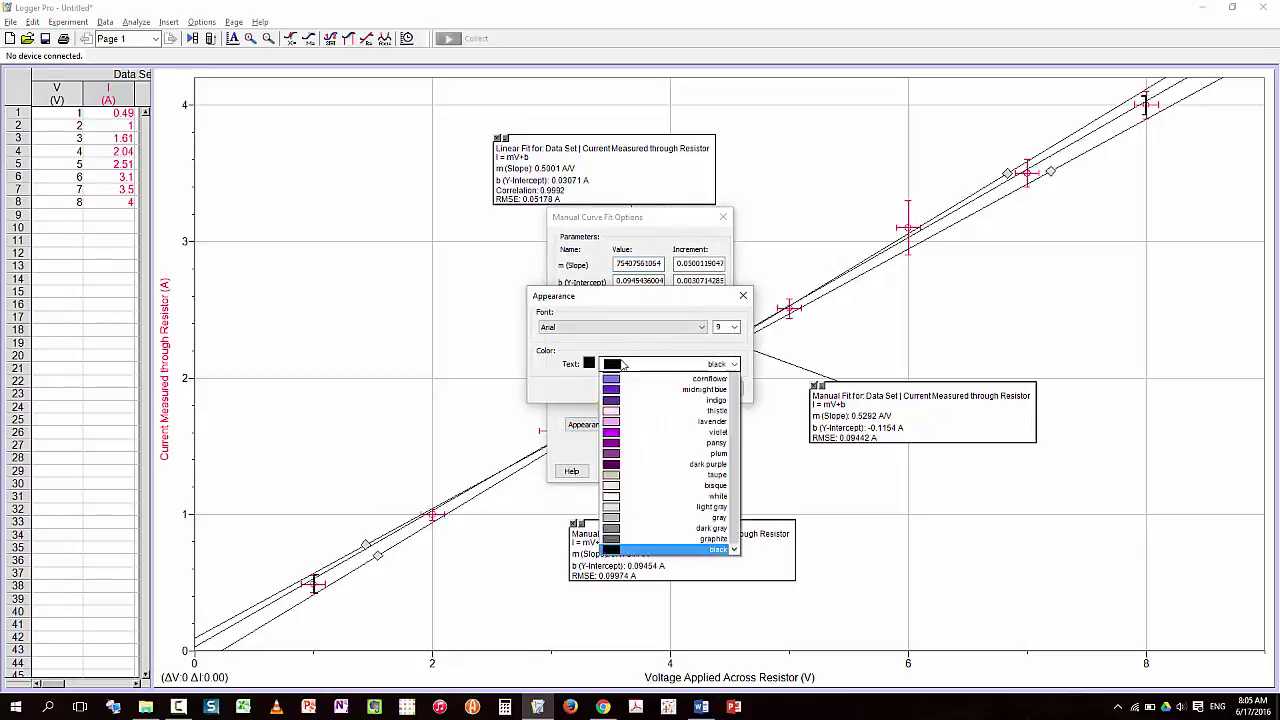
scroll(729, 462, "down", 5)
scroll(729, 462, "up", 2)
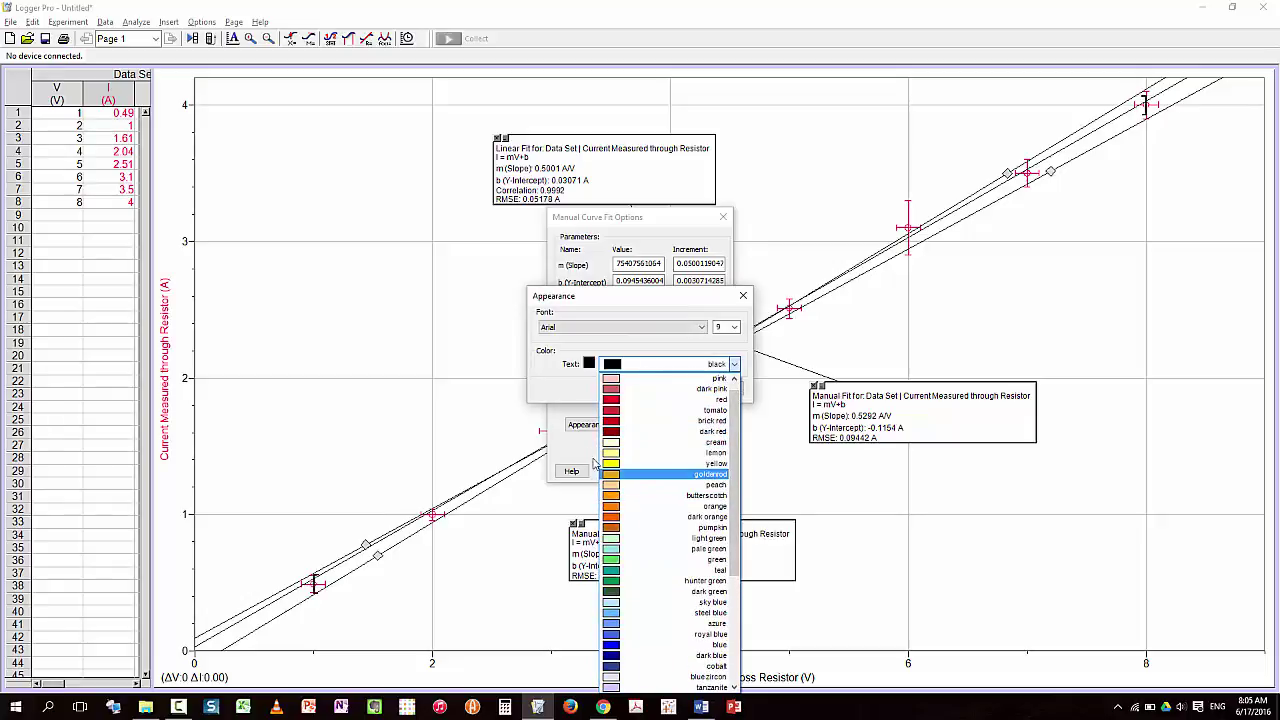
left_click(622, 399)
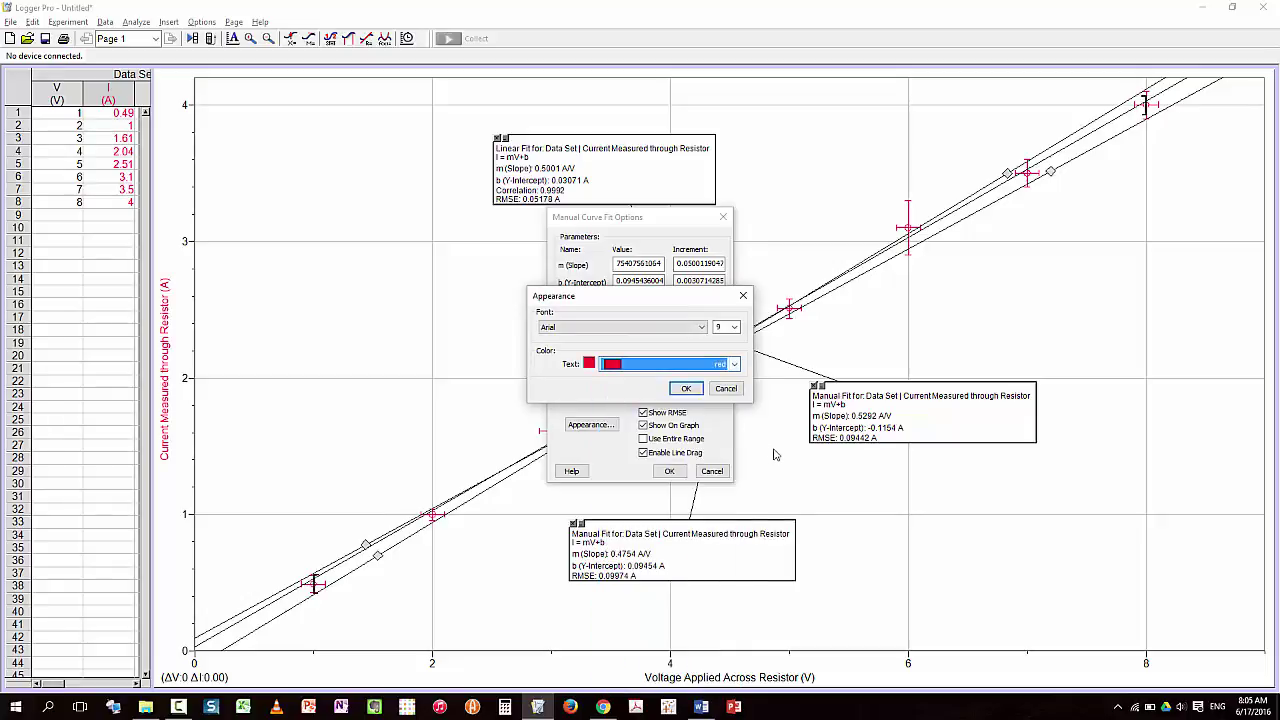
left_click(686, 388)
left_click(670, 471)
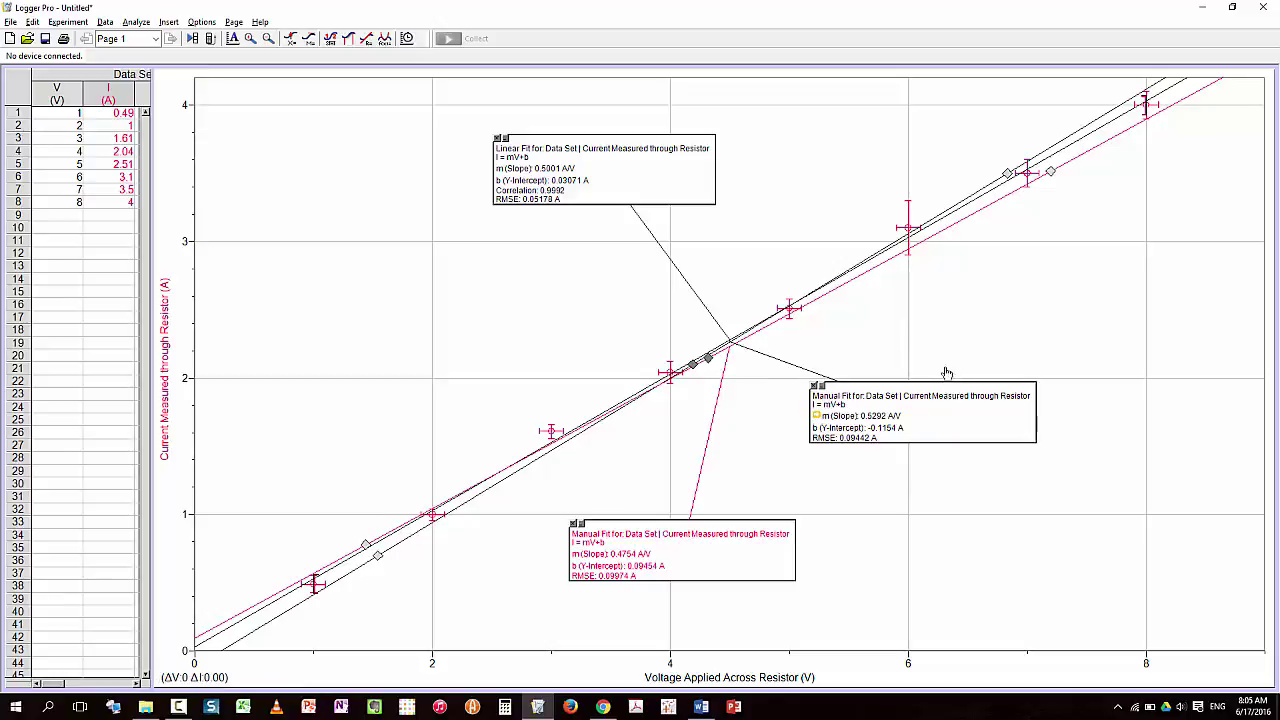
Move the maximum-slope fit's results box slightly higher and colour the fit blue
left_click_drag(950, 395, 977, 333)
double_click(977, 333)
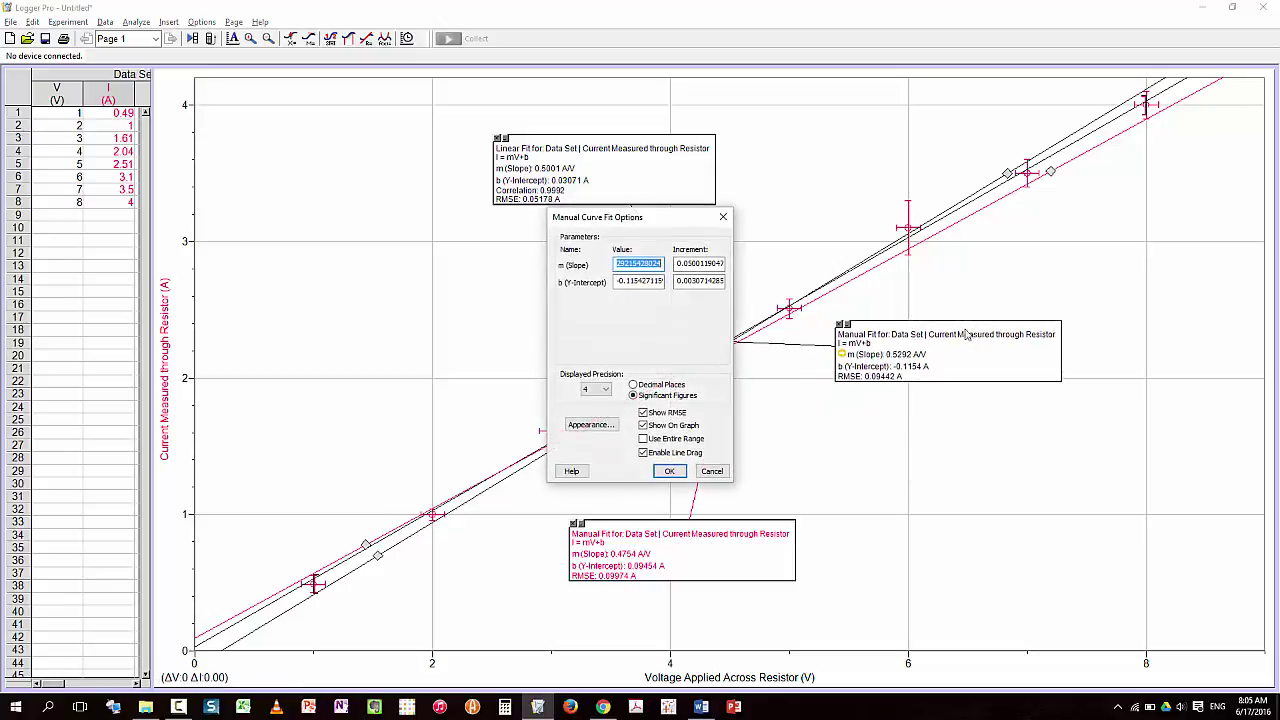
left_click(596, 426)
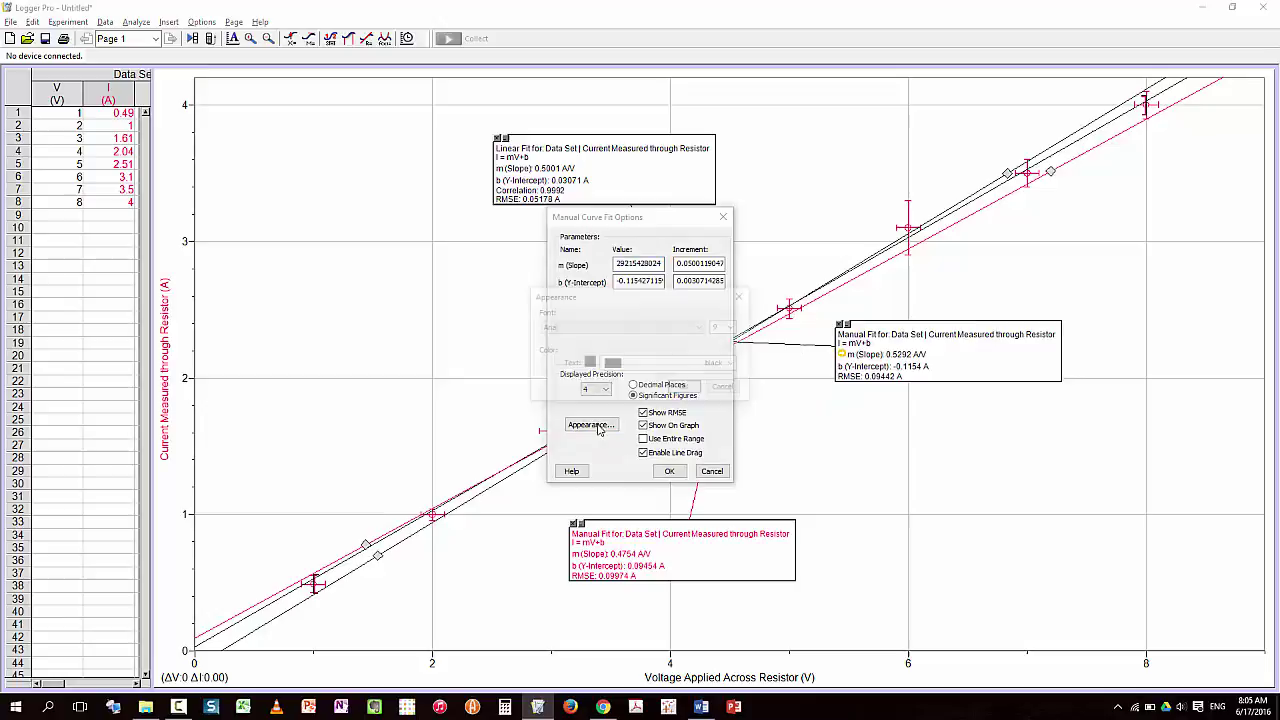
left_click(660, 364)
left_click(664, 463)
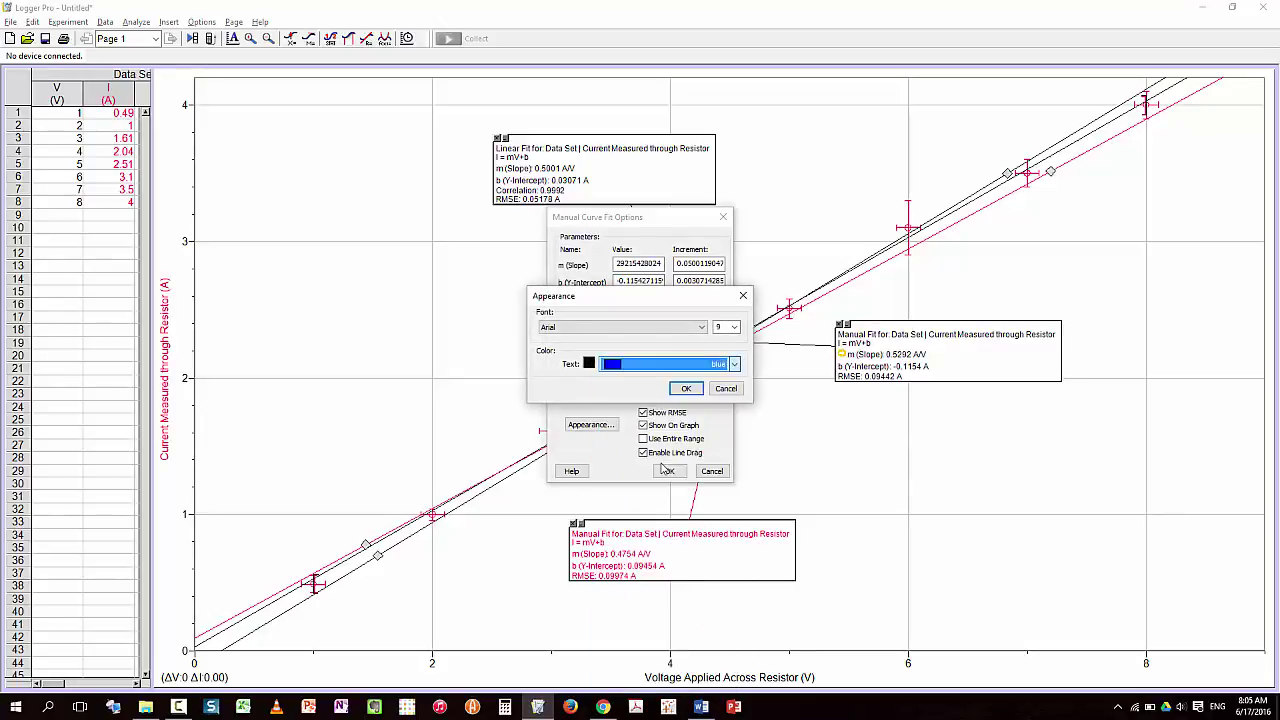
left_click(686, 388)
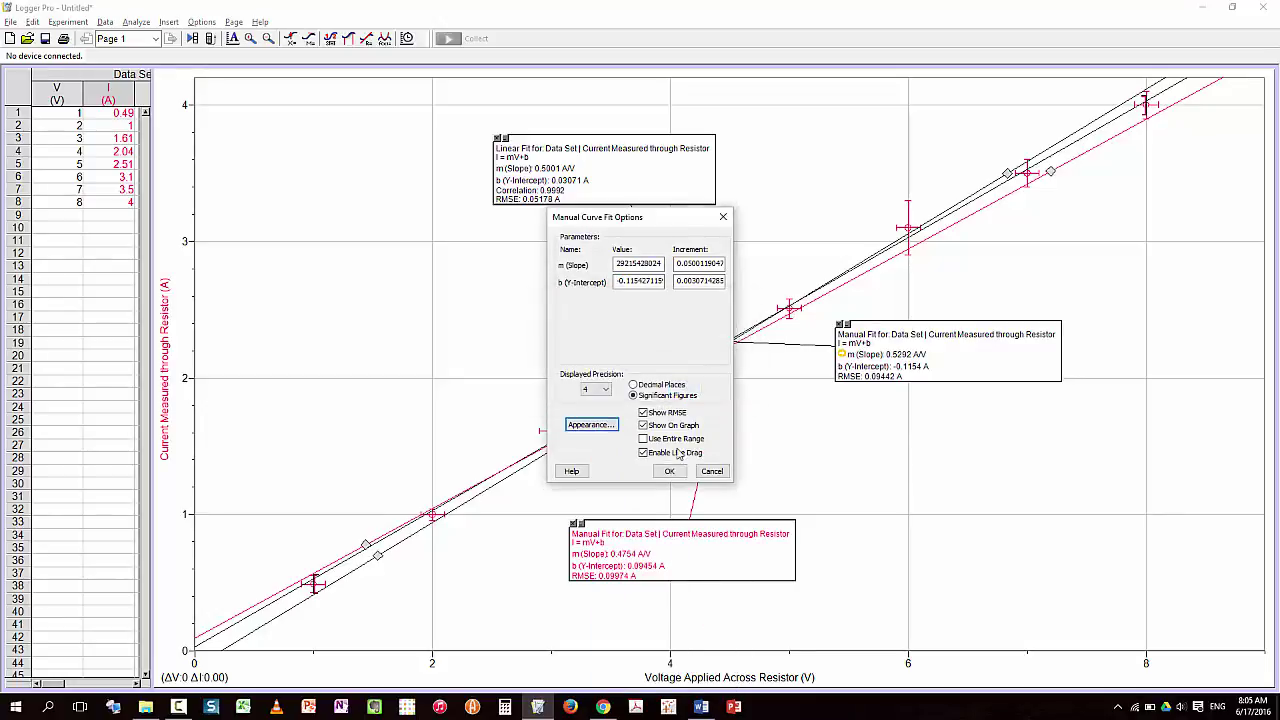
left_click(669, 471)
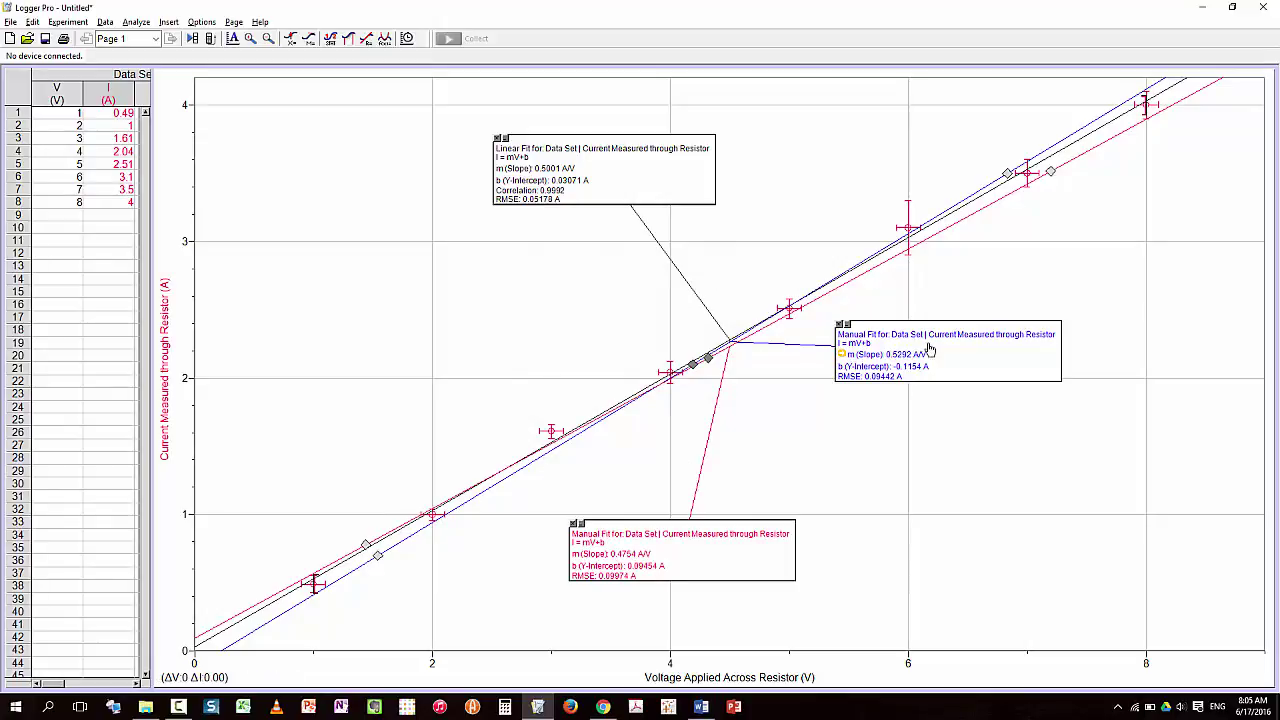
Rearrange the three results boxes, placing the blue one above the lines, the red one closer below, and the linear fit box nearer its line
left_click_drag(937, 336, 849, 131)
left_click_drag(730, 570, 853, 475)
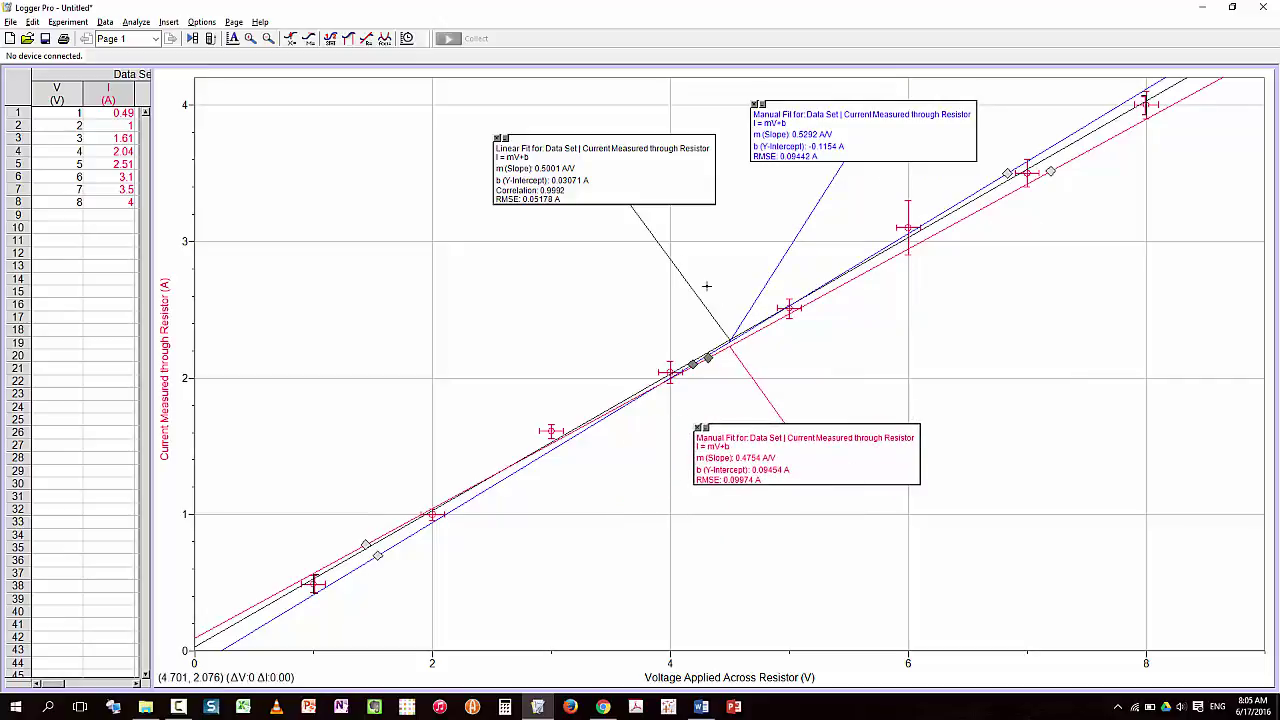
left_click_drag(632, 199, 586, 236)
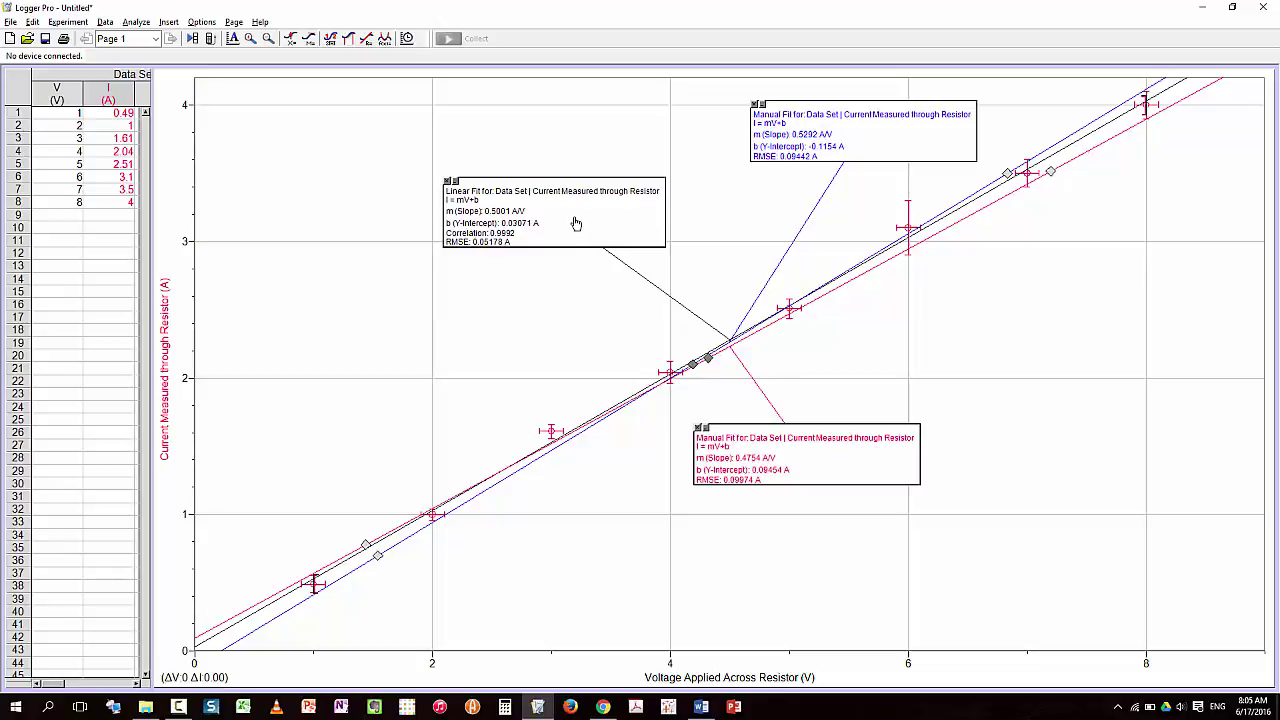
Shrink the graph to a compact size beside the data table, keeping the blue results box clear of the data points
left_click(172, 85)
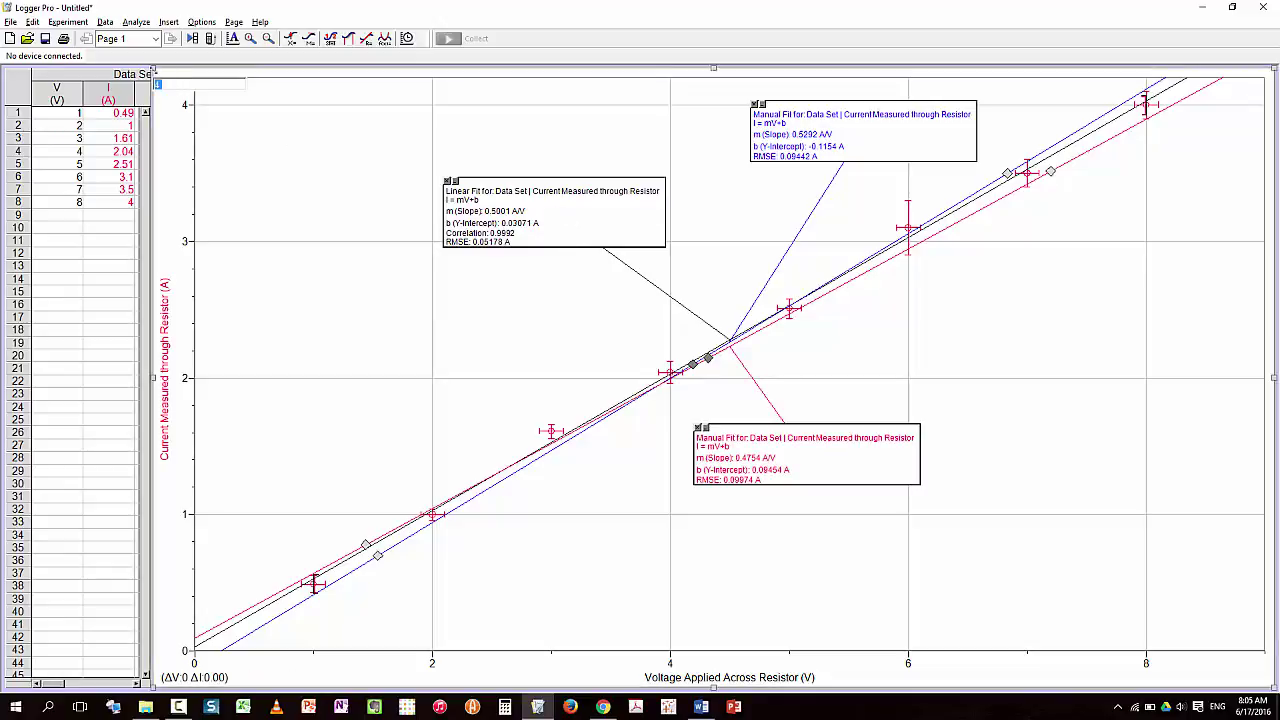
left_click_drag(153, 69, 368, 187)
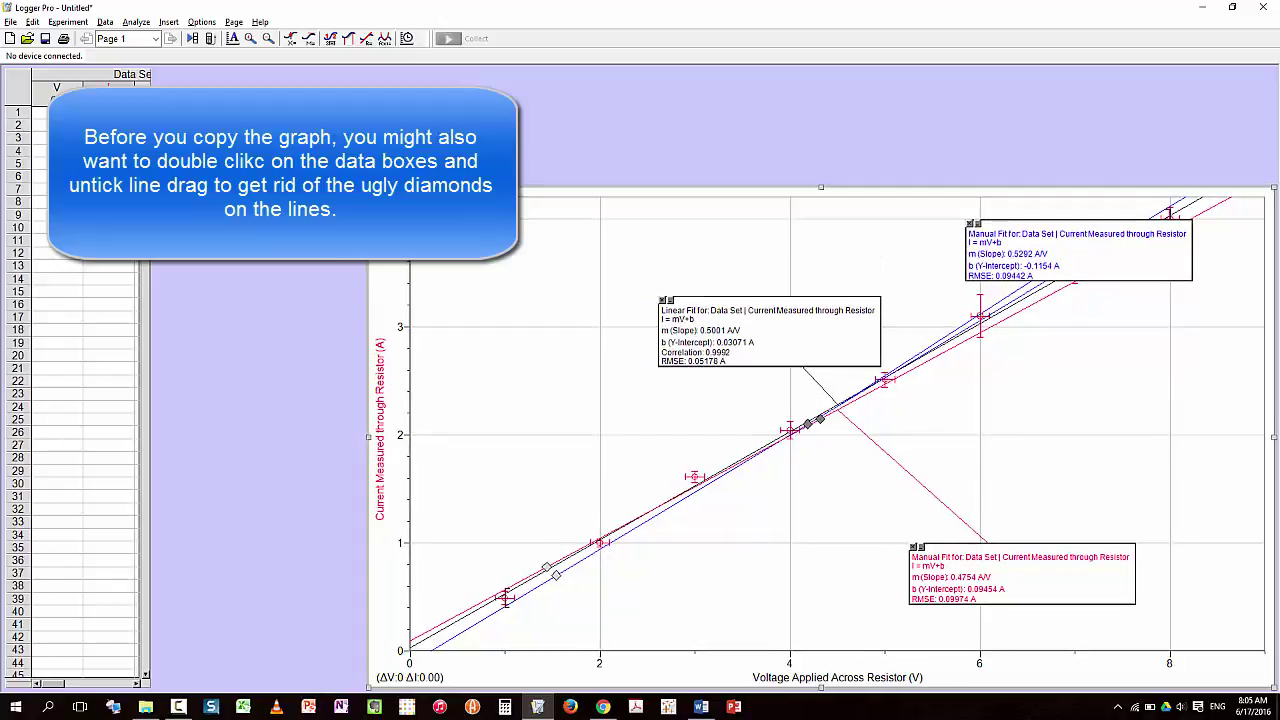
left_click_drag(1077, 612, 956, 515)
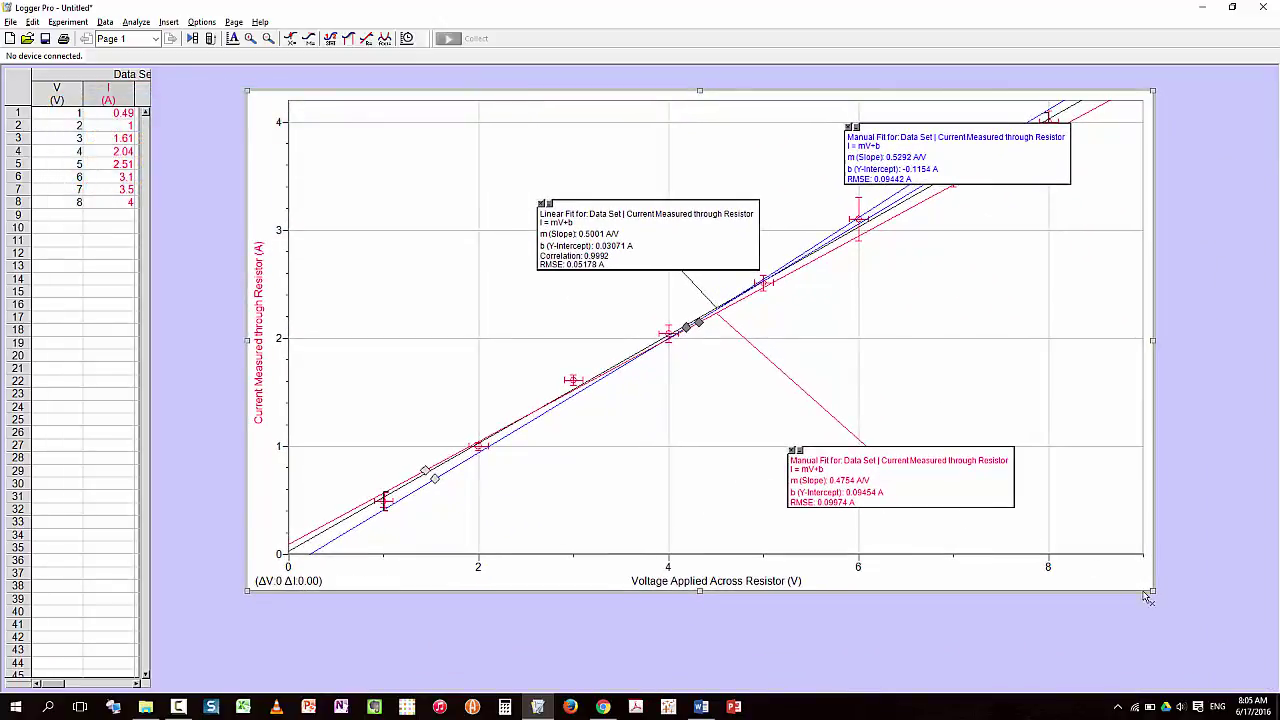
left_click_drag(1140, 596, 1040, 631)
mouse_move(943, 171)
left_mouse_down()
mouse_move(962, 297)
mouse_move(905, 304)
left_mouse_up()
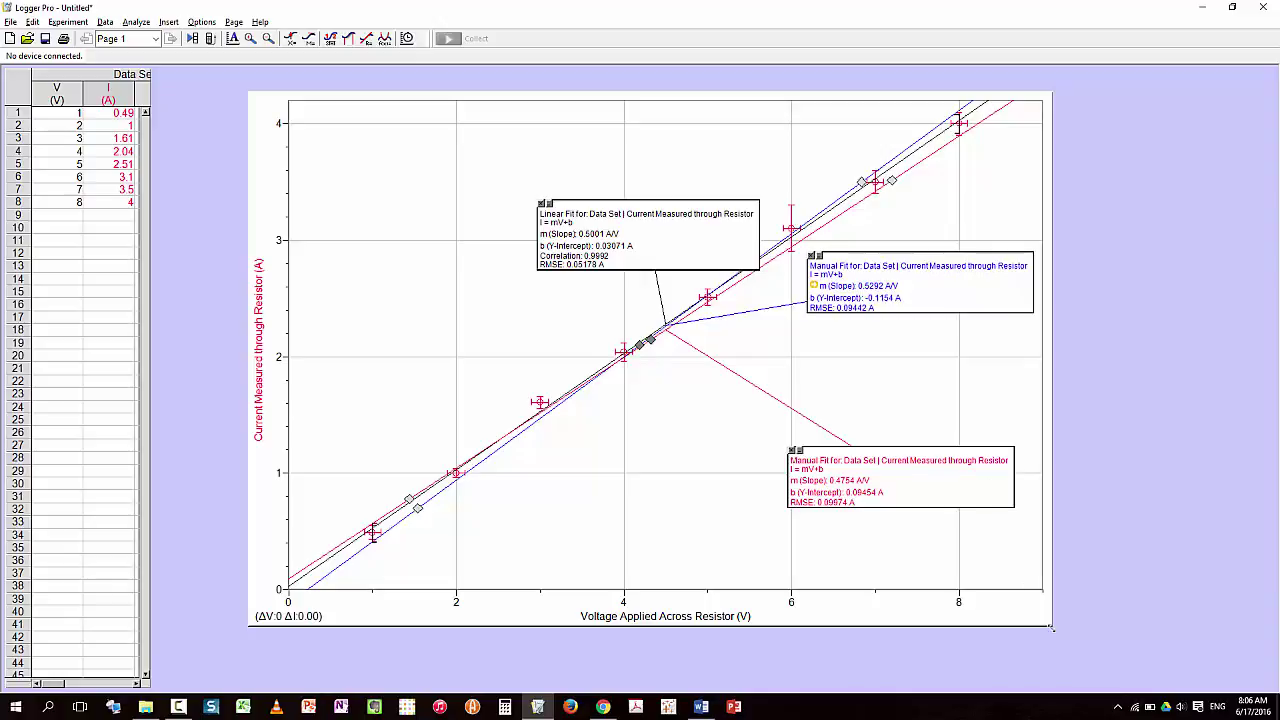
left_click_drag(1051, 631, 935, 592)
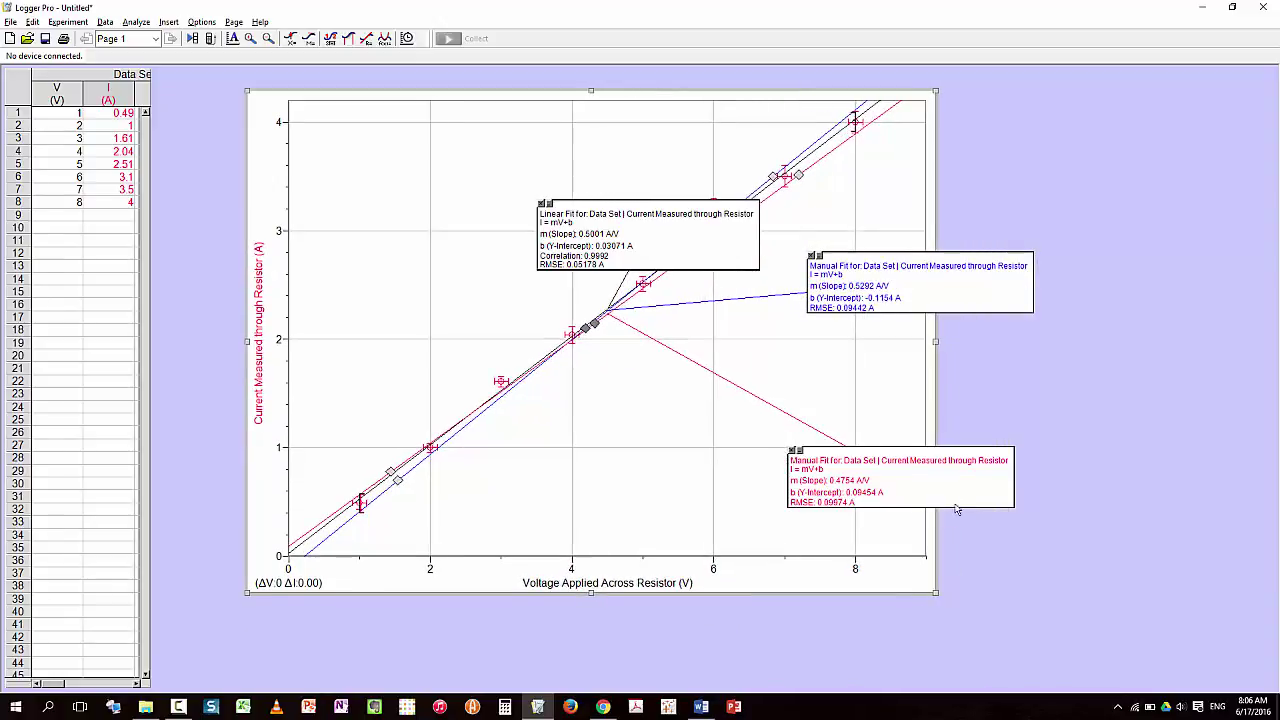
Reposition the red, blue and linear fit results boxes within the smaller graph so they clear the lines and data points
mouse_move(937, 483)
left_mouse_down()
mouse_move(886, 497)
mouse_move(838, 486)
left_mouse_up()
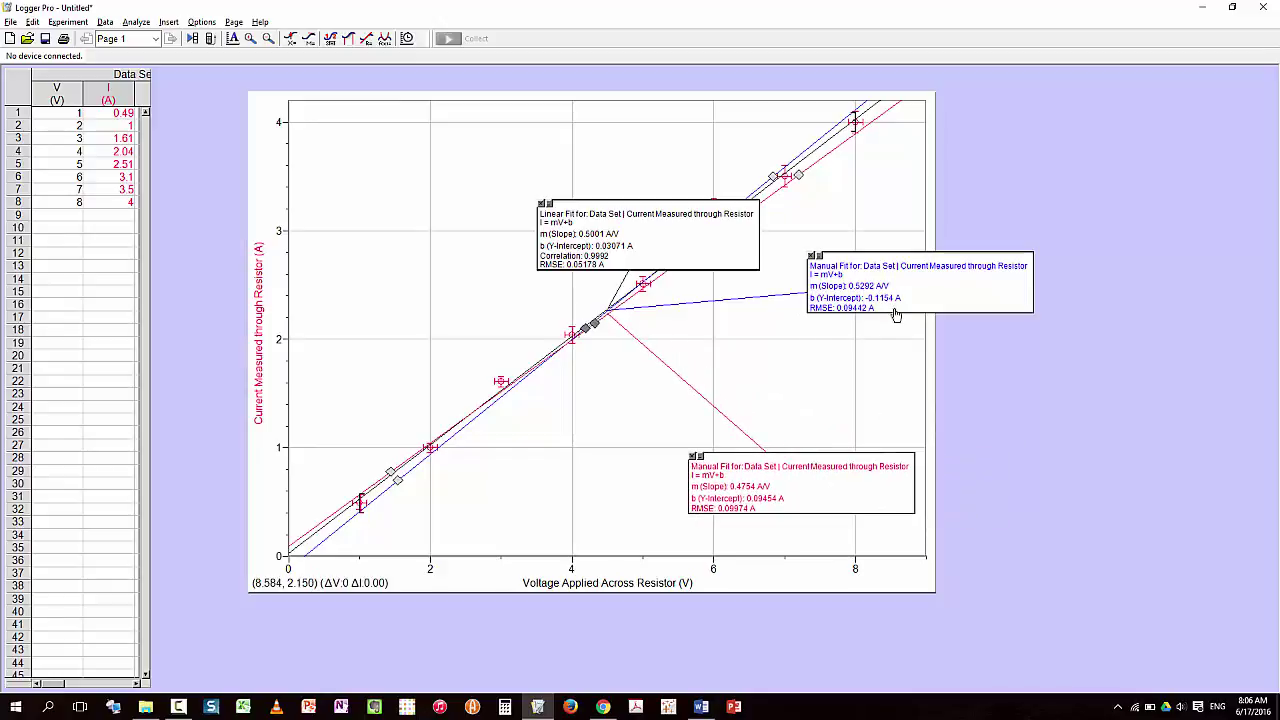
left_click_drag(917, 300, 802, 342)
left_click_drag(677, 246, 526, 206)
Title the graph "Current vs Voltage for Ohmic Resistor"
double_click(493, 115)
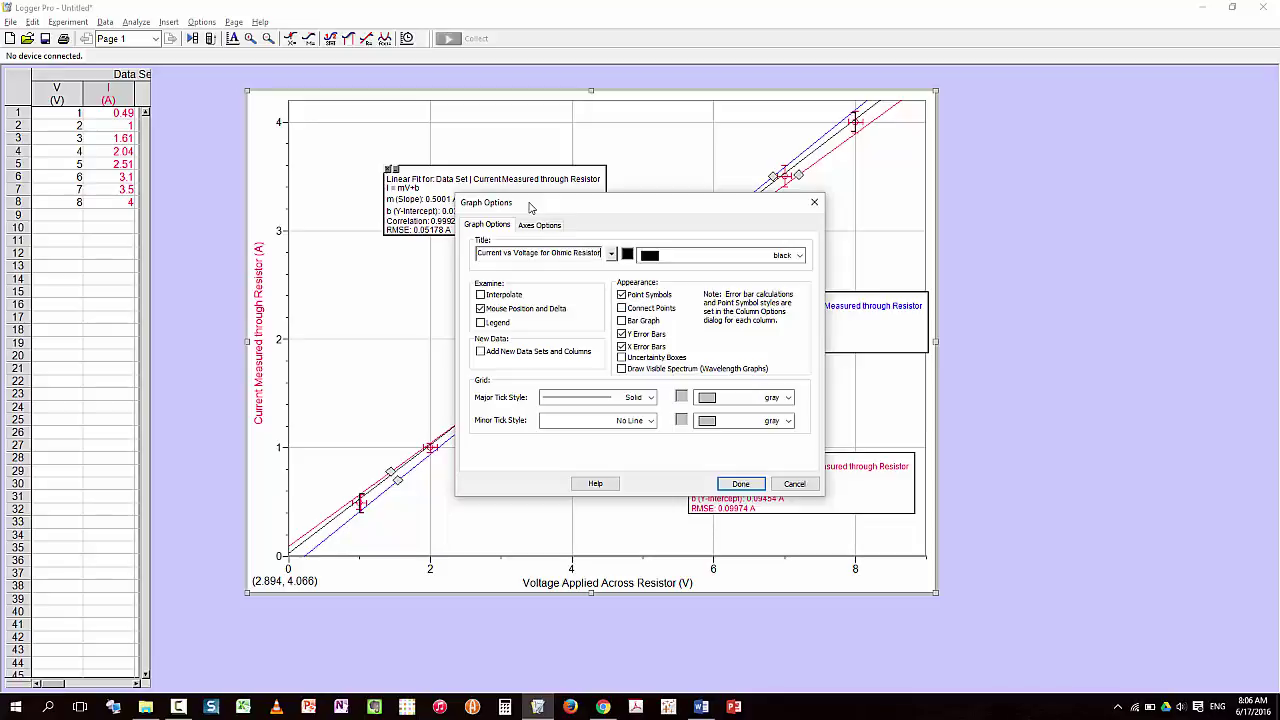
left_click(740, 485)
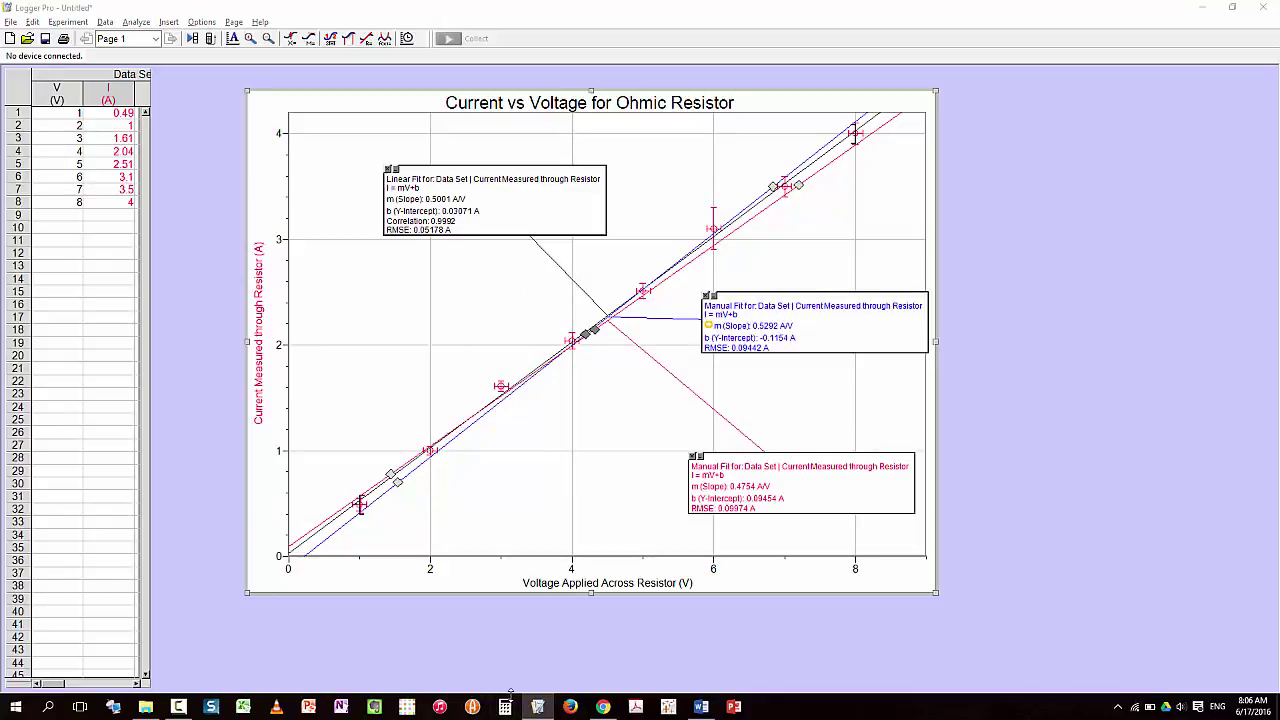
Switch to the lab report in Google Docs and paste the graph on a new line after the Graph section's instructions
key("alt+Tab")
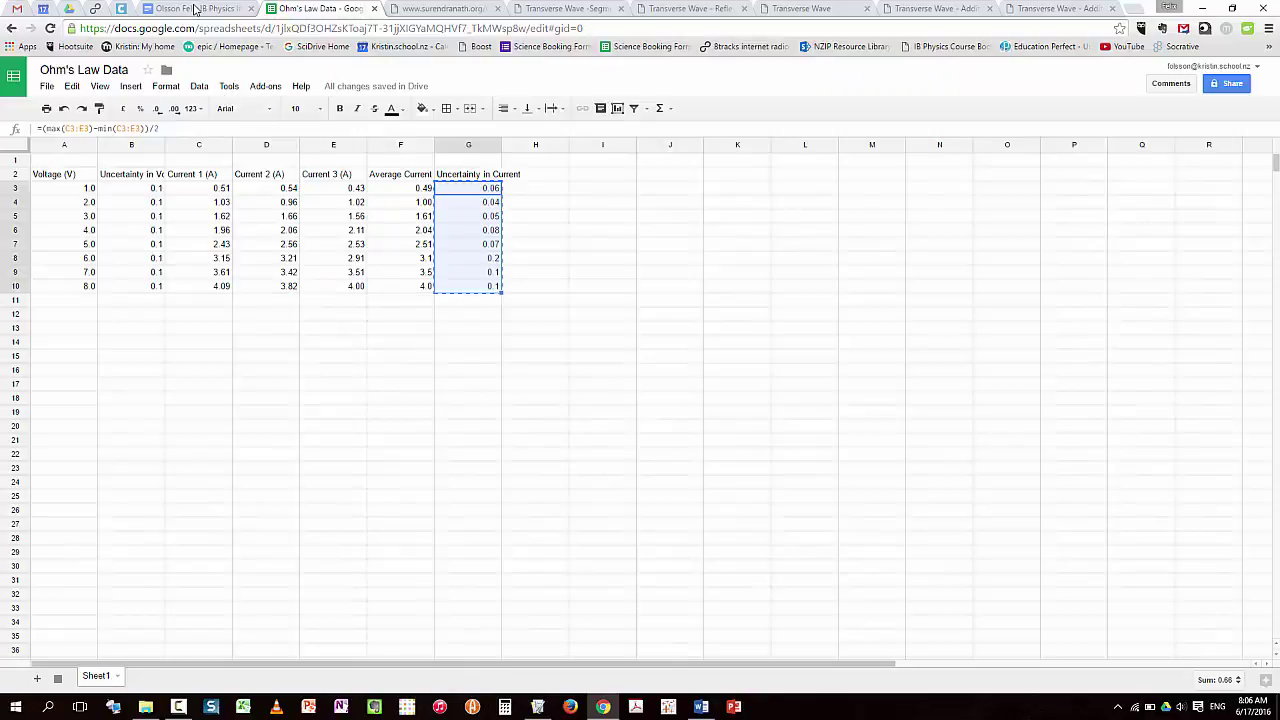
left_click(197, 9)
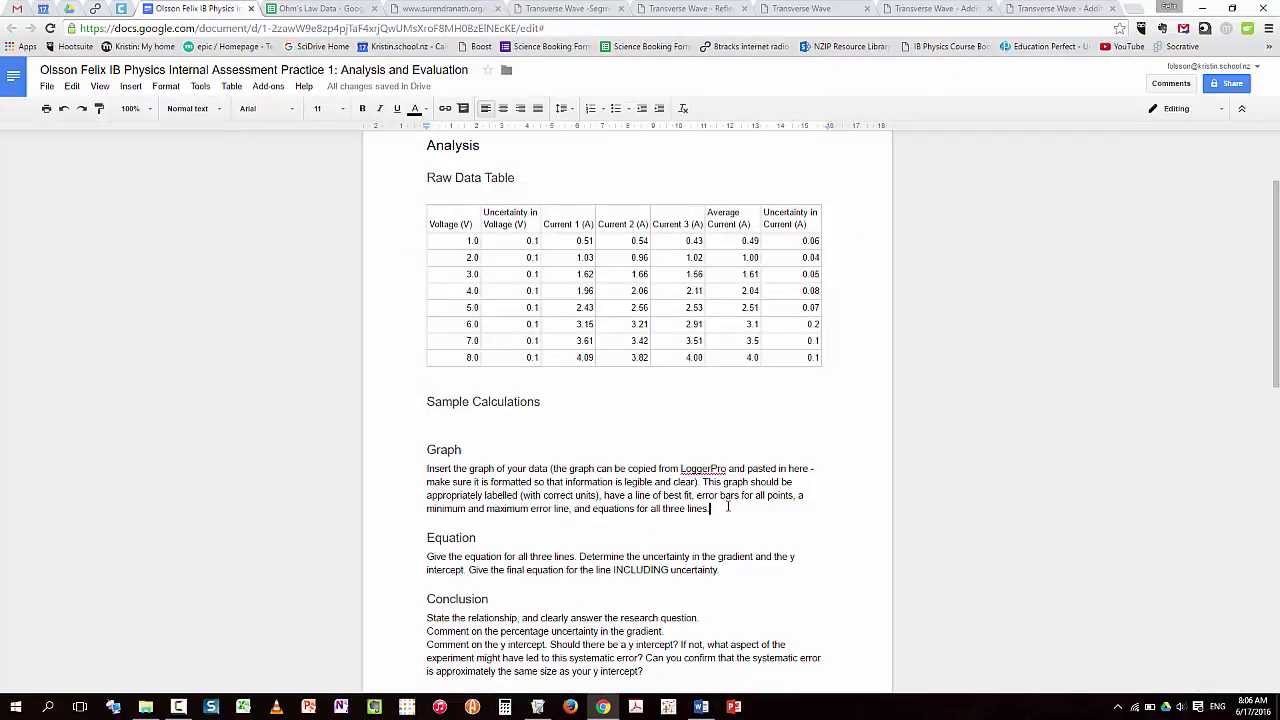
key("Return")
key("ctrl+v")
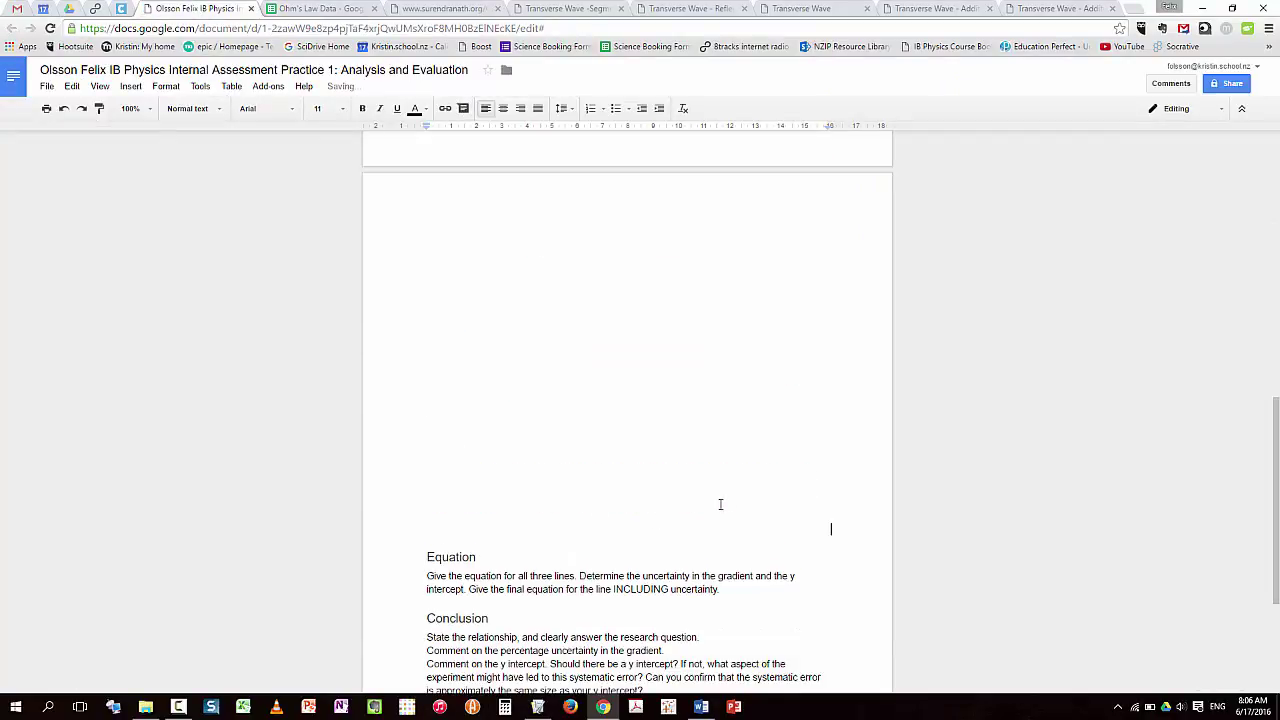
Delete the instruction paragraph under the Graph heading, leaving the pasted graph
scroll(554, 380, "up", 3)
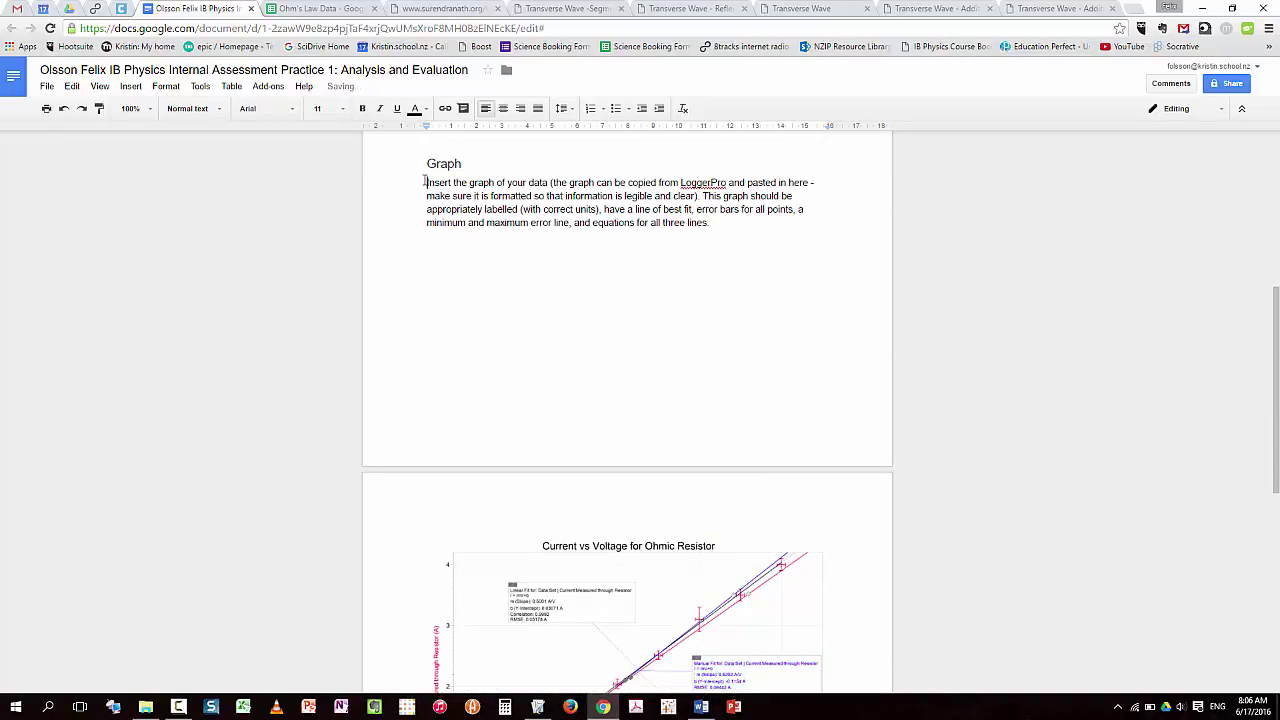
left_click_drag(424, 182, 714, 226)
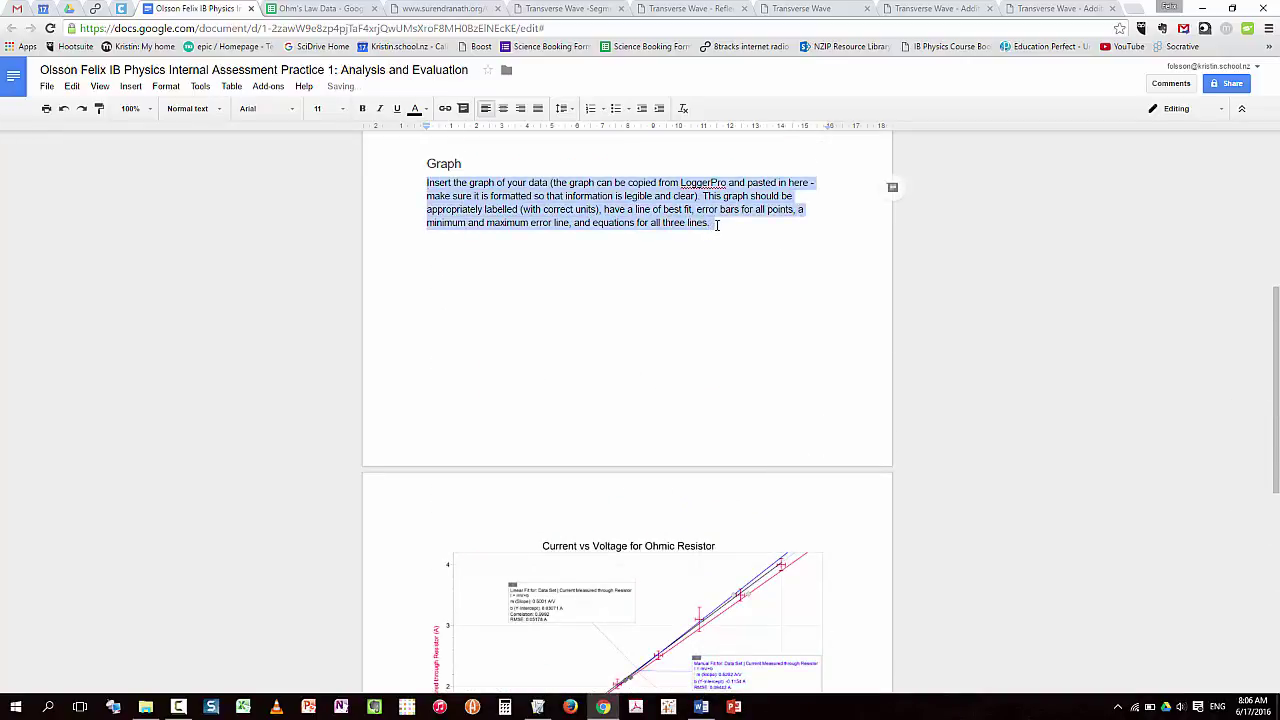
key("BackSpace")
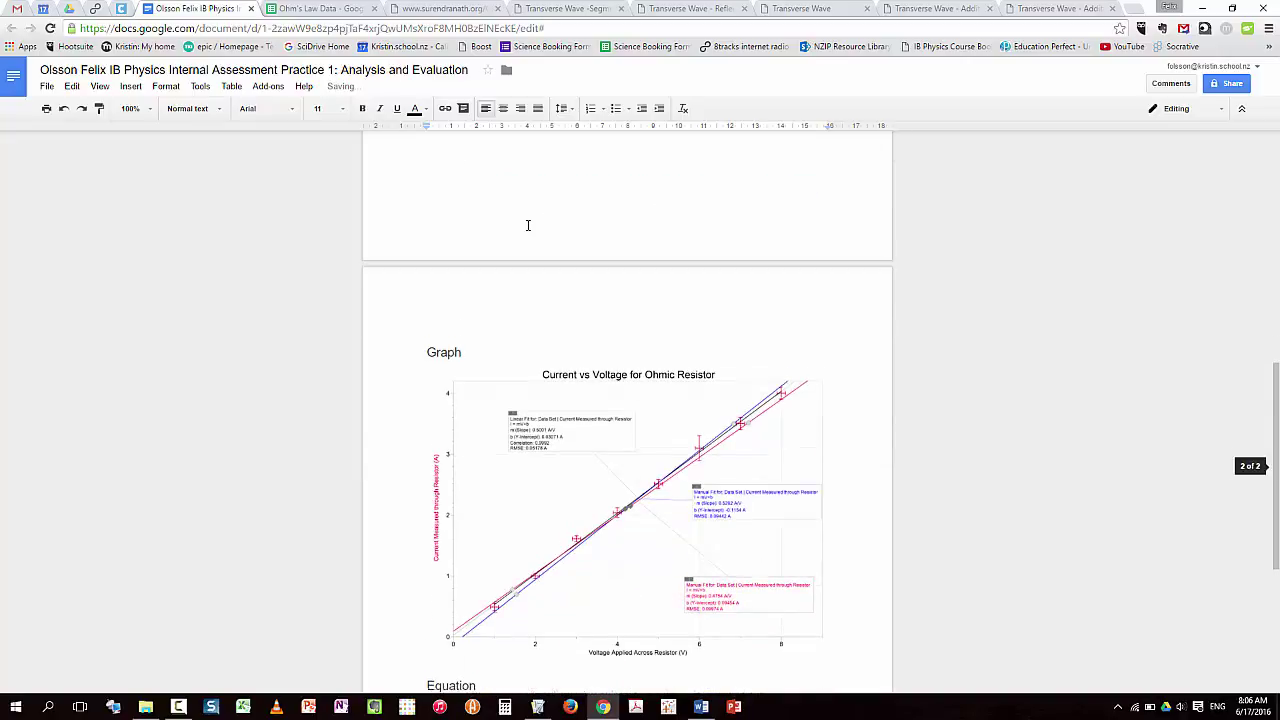
Insert a page break before the Sample Calculations heading
scroll(528, 225, "up", 4)
left_click(421, 166)
key("ctrl+Return")
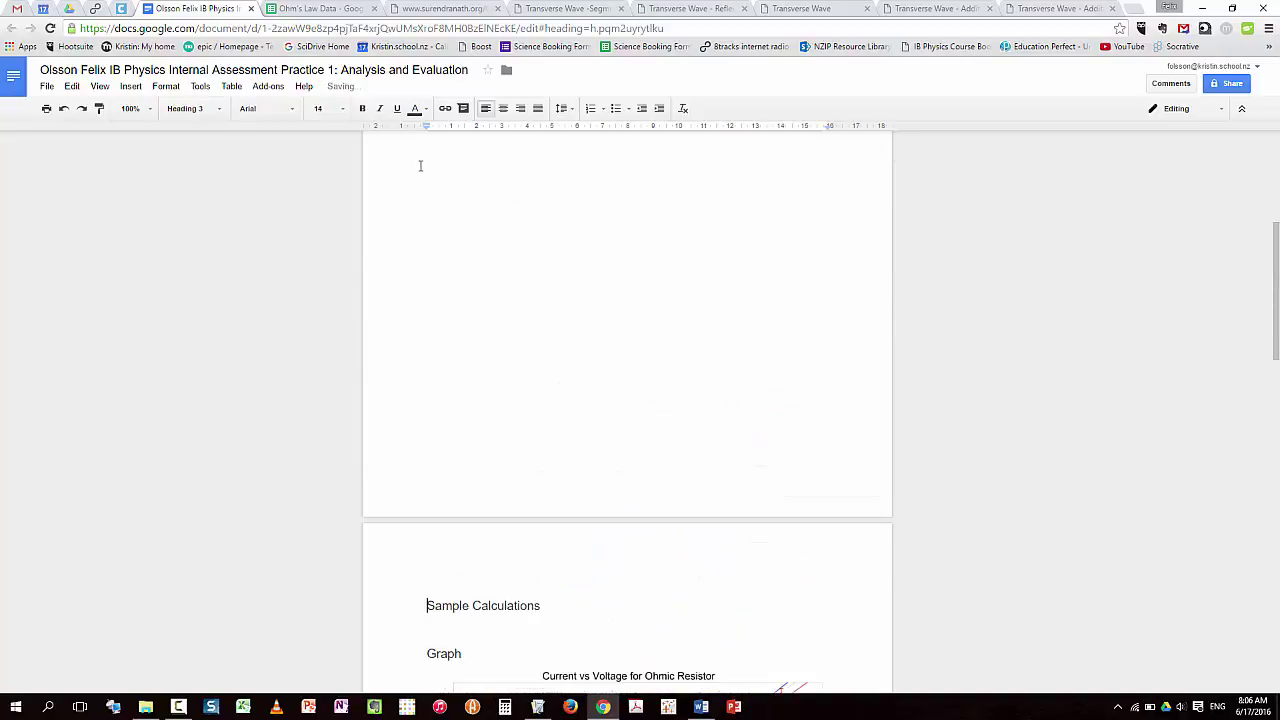
Place the text cursor in front of the Equation heading below the pasted graph
scroll(421, 174, "down", 6)
left_click(427, 386)
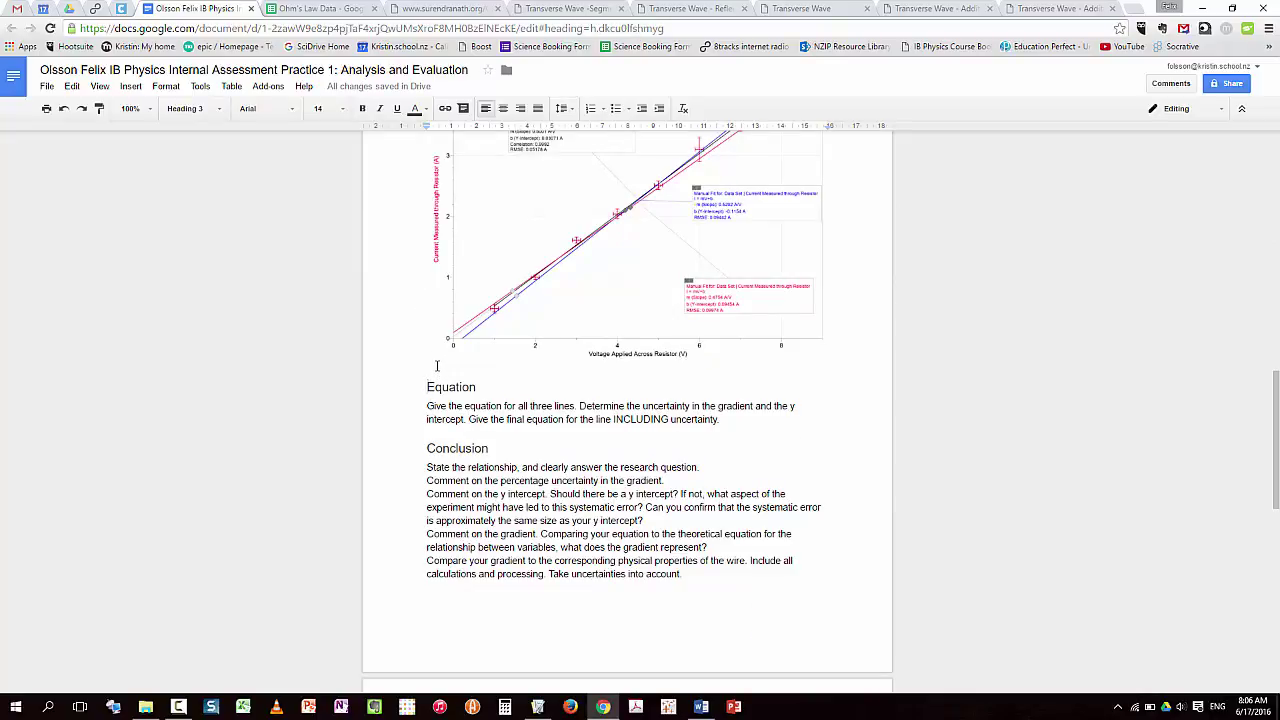
scroll(436, 366, "up", 1)
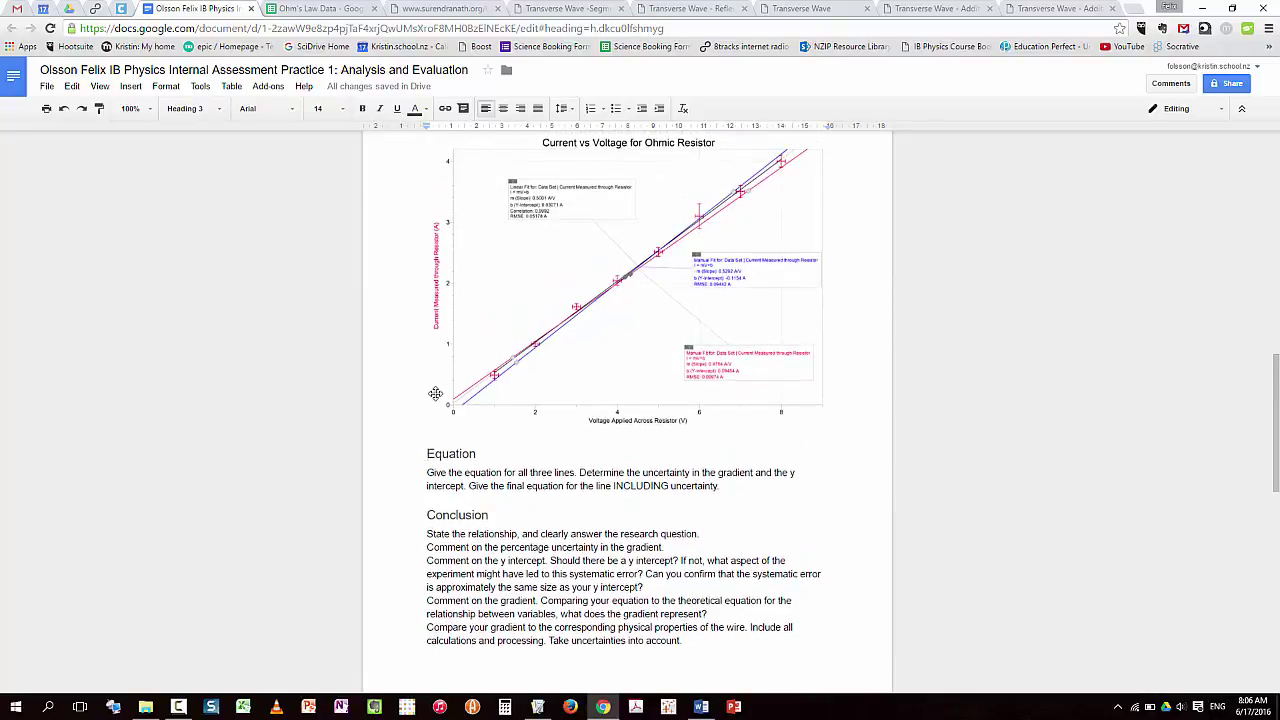